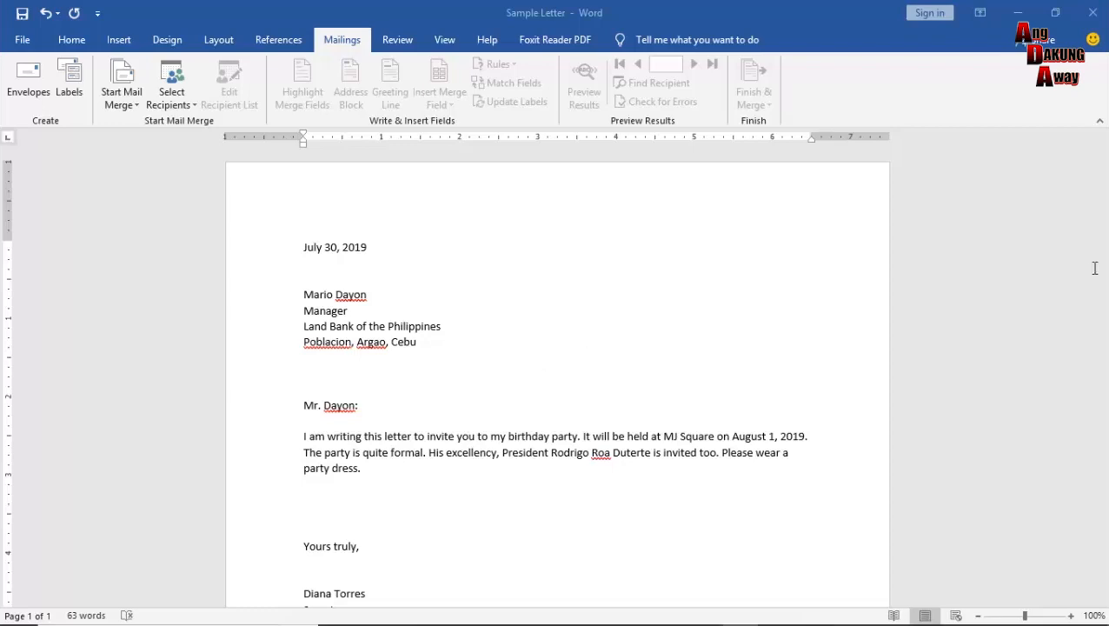
Make the birthday invitation a Letters mail merge and show the Select Recipients options.
scroll(1104, 276, down, 1)
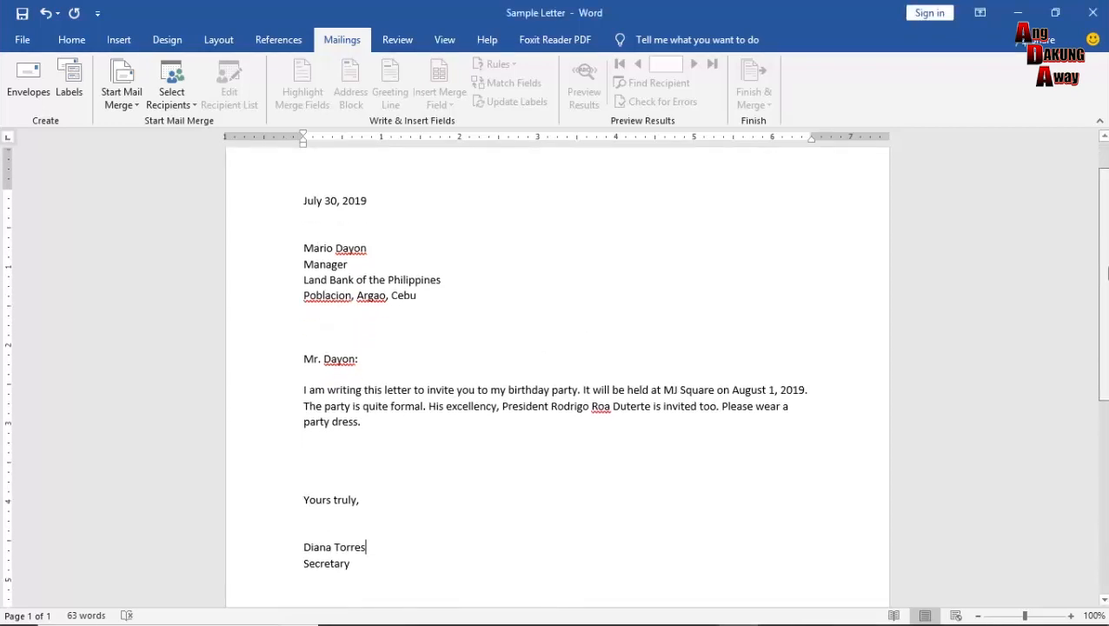
scroll(1104, 275, up, 1)
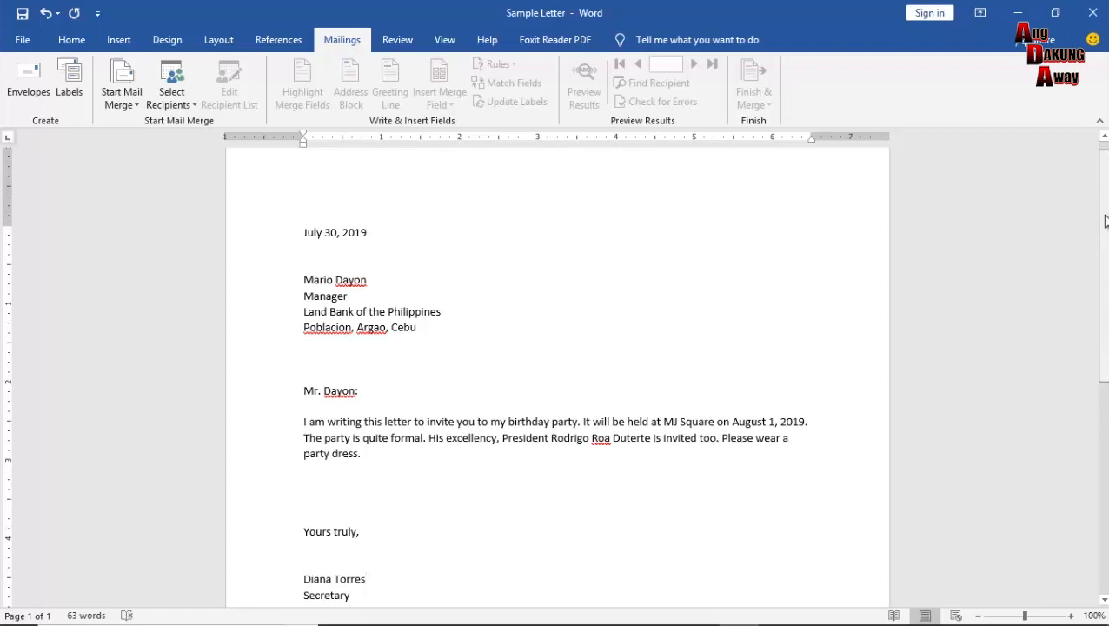
scroll(1104, 243, down, 1)
scroll(1104, 235, up, 1)
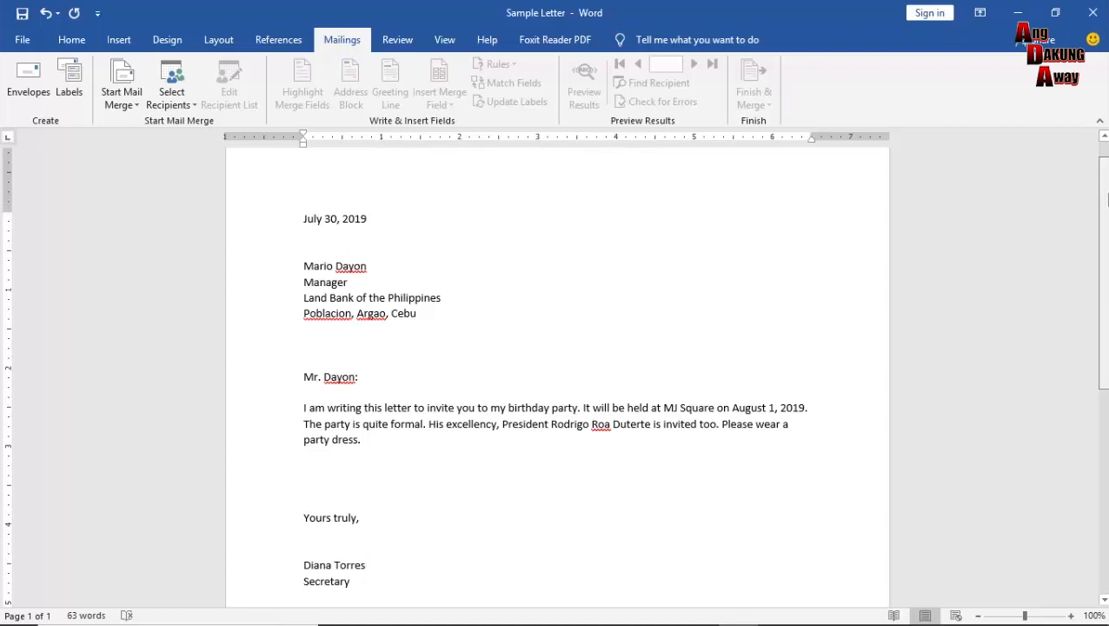
drag(1107, 204, 1106, 182)
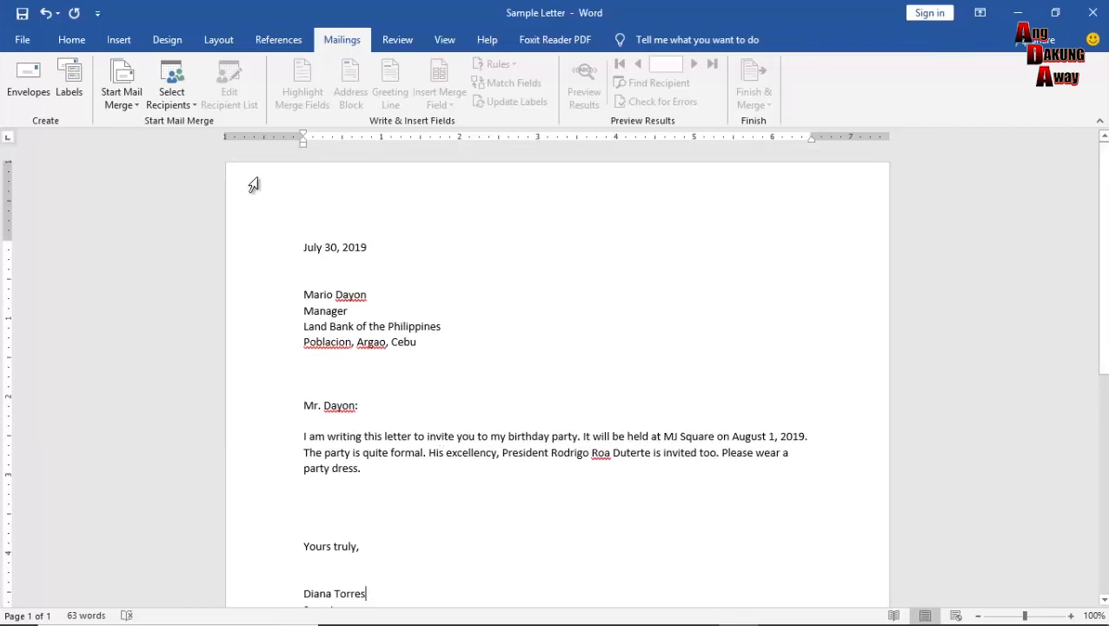
click(138, 109)
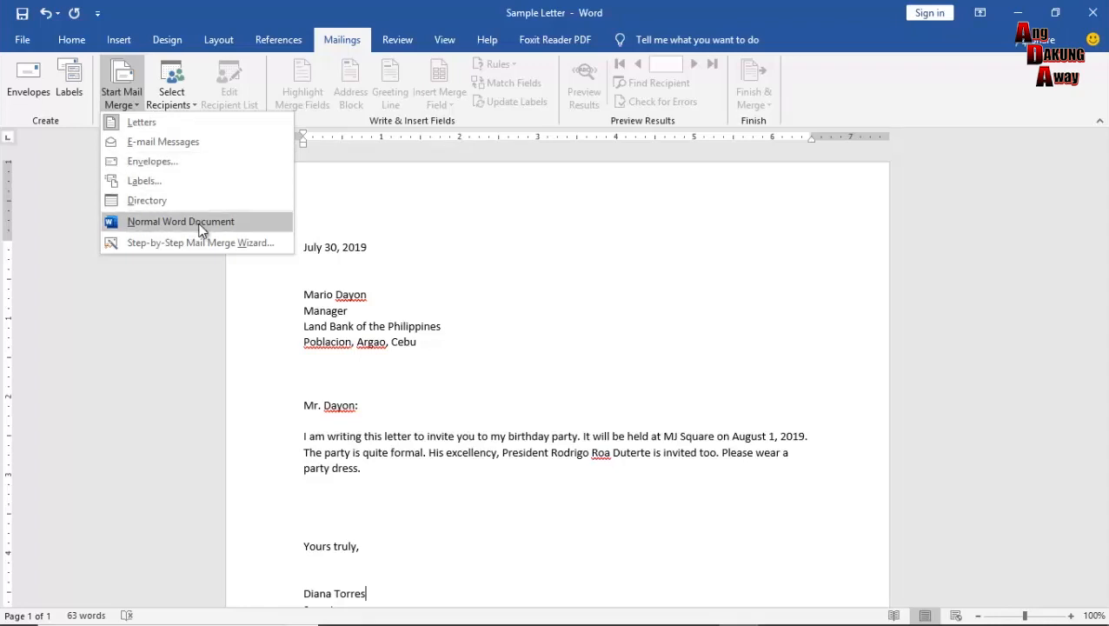
click(177, 335)
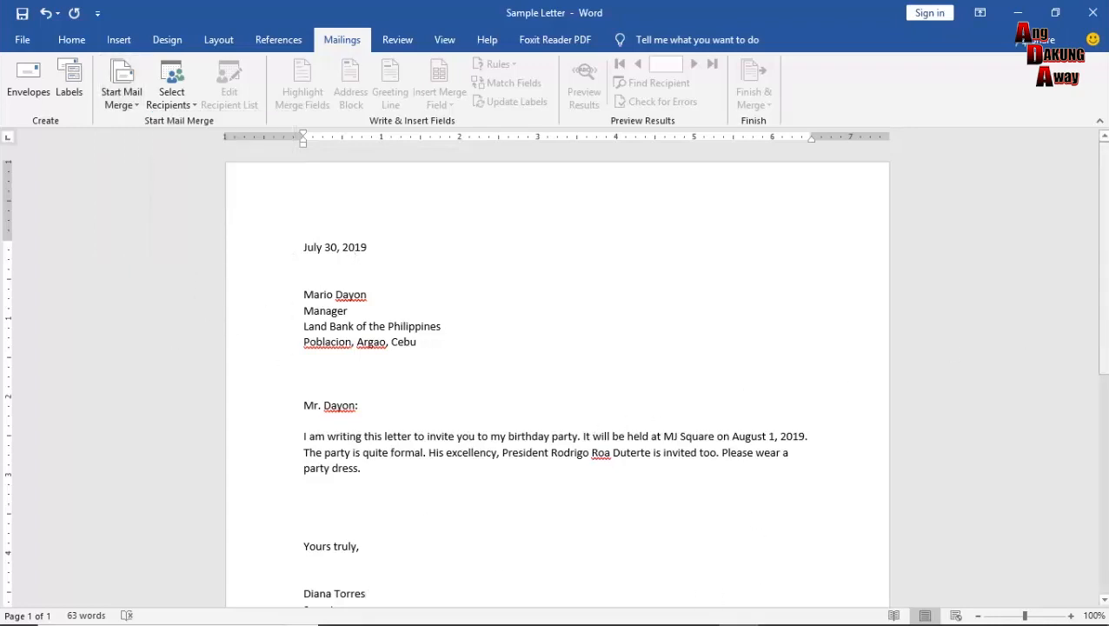
mouse_move(1103, 220)
mouse_down()
mouse_move(1104, 246)
mouse_move(1102, 226)
mouse_up()
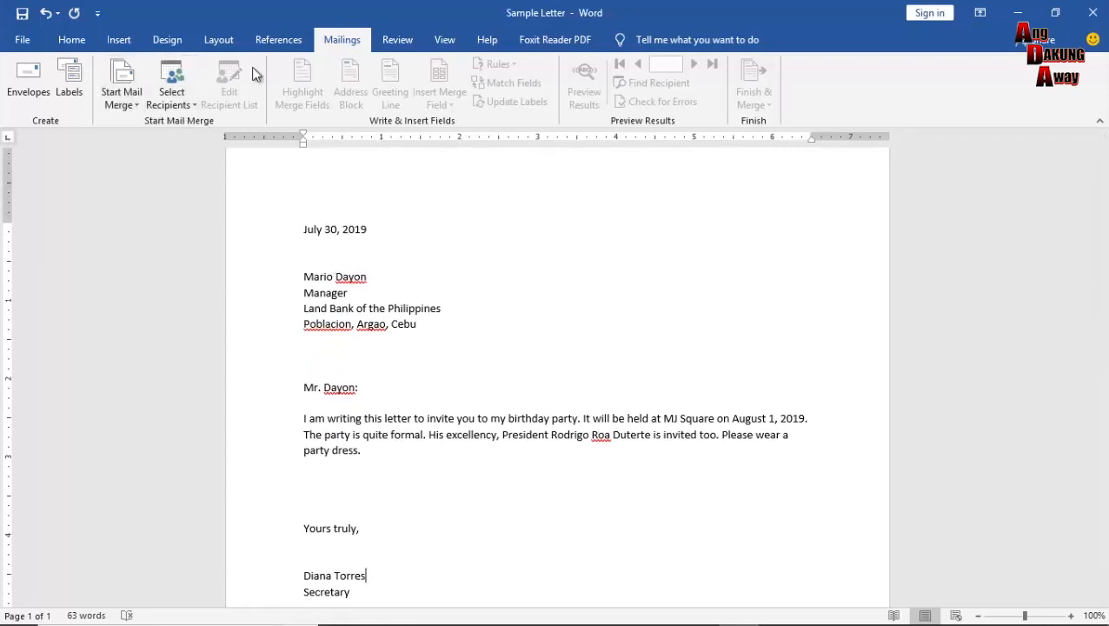
click(127, 106)
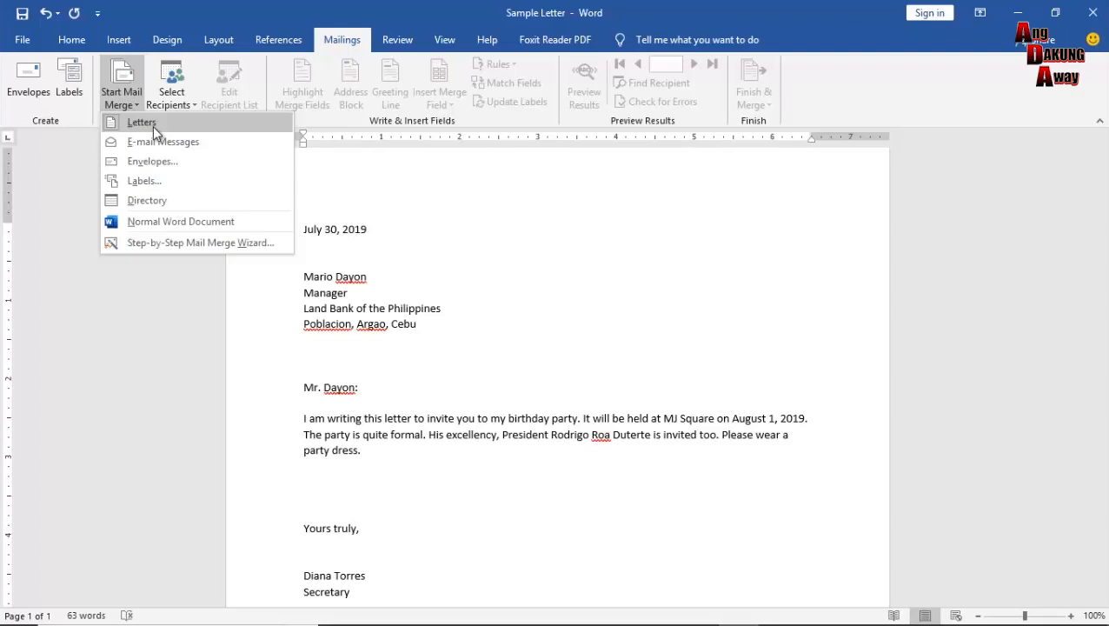
click(142, 123)
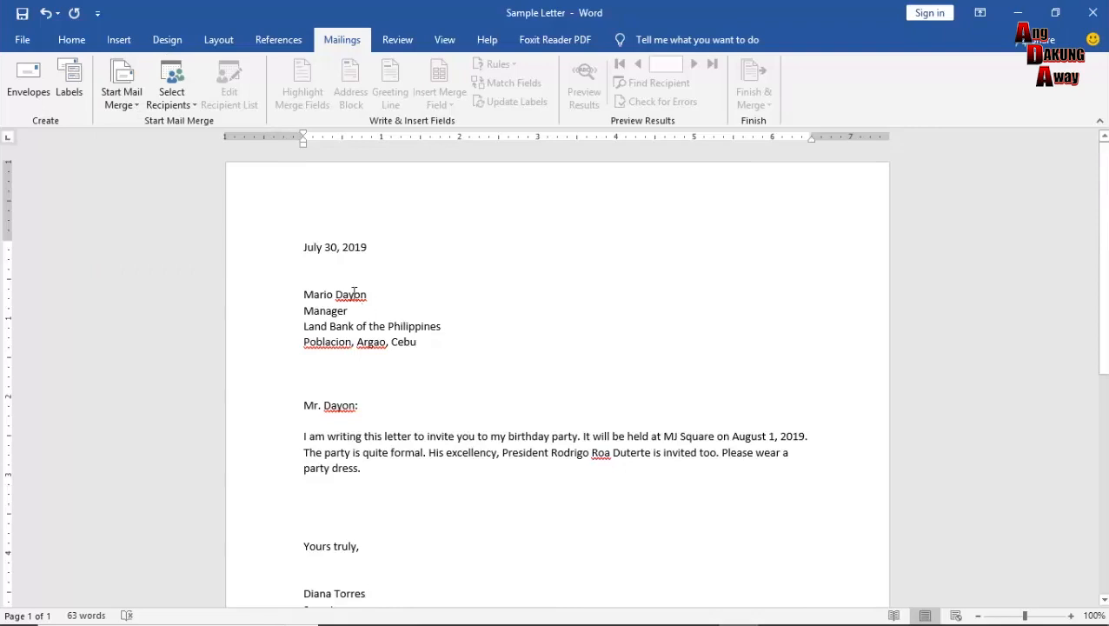
click(185, 104)
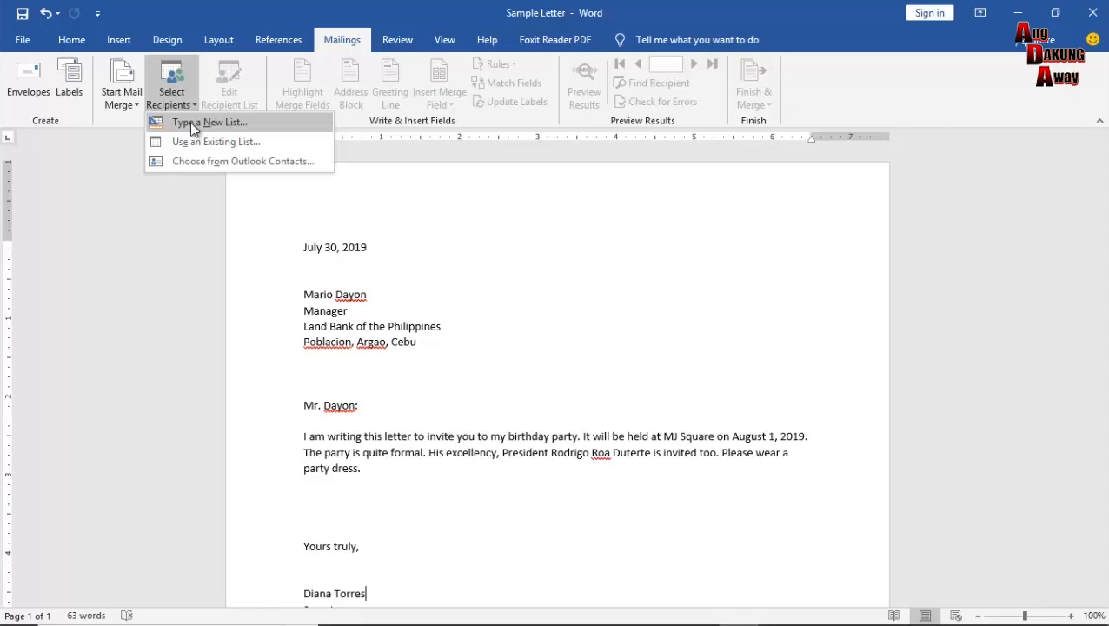
Create a new, empty address list with Type a New List and scroll its columns.
click(190, 123)
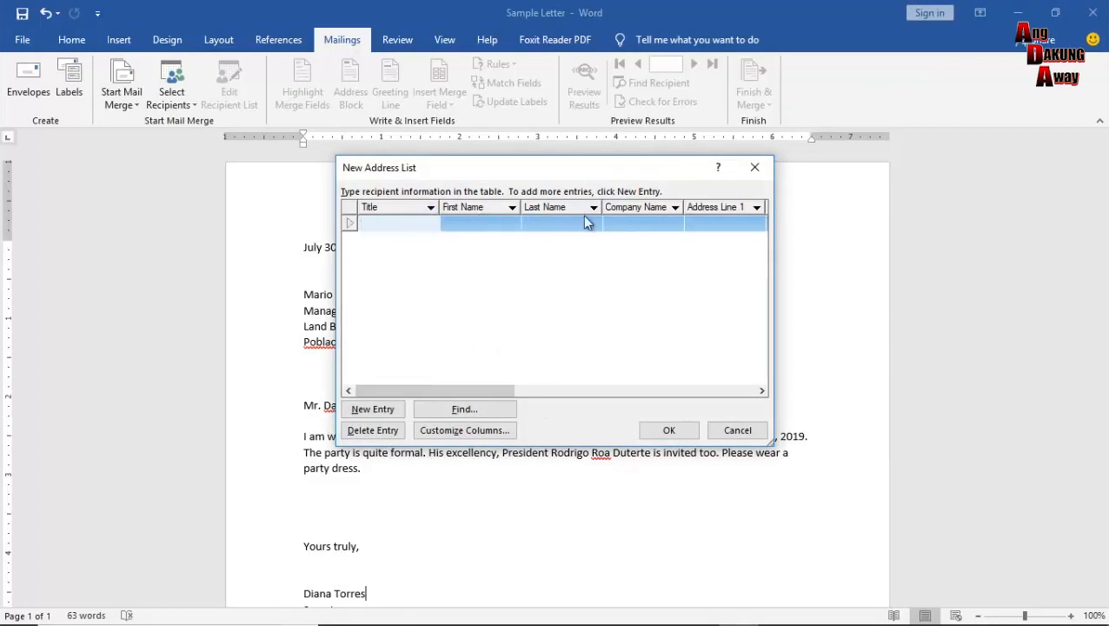
drag(477, 386, 540, 390)
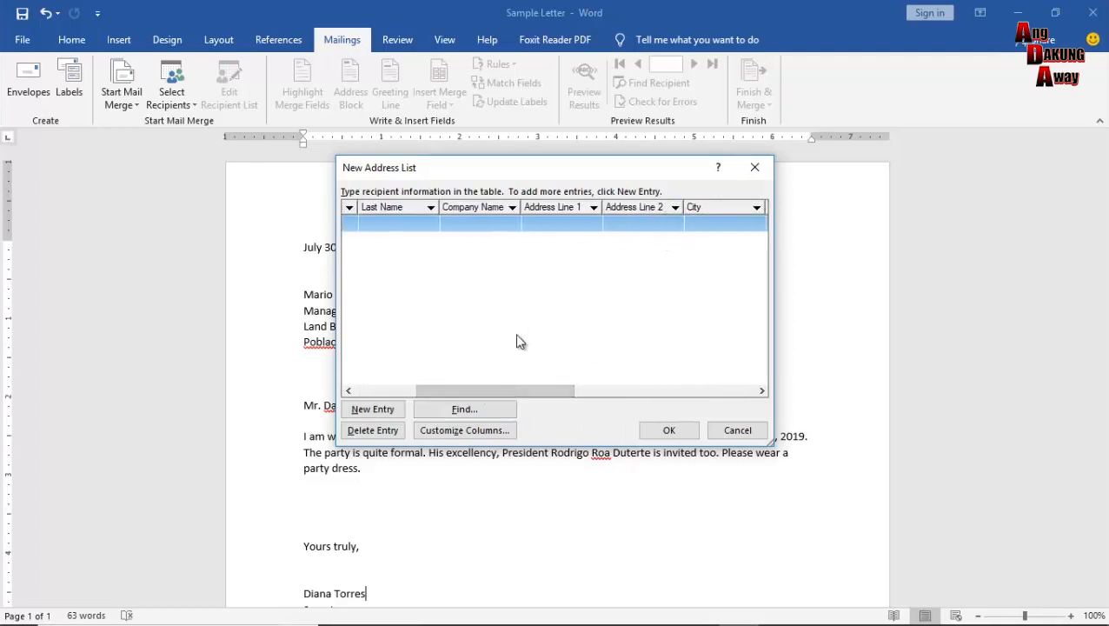
drag(475, 391, 617, 402)
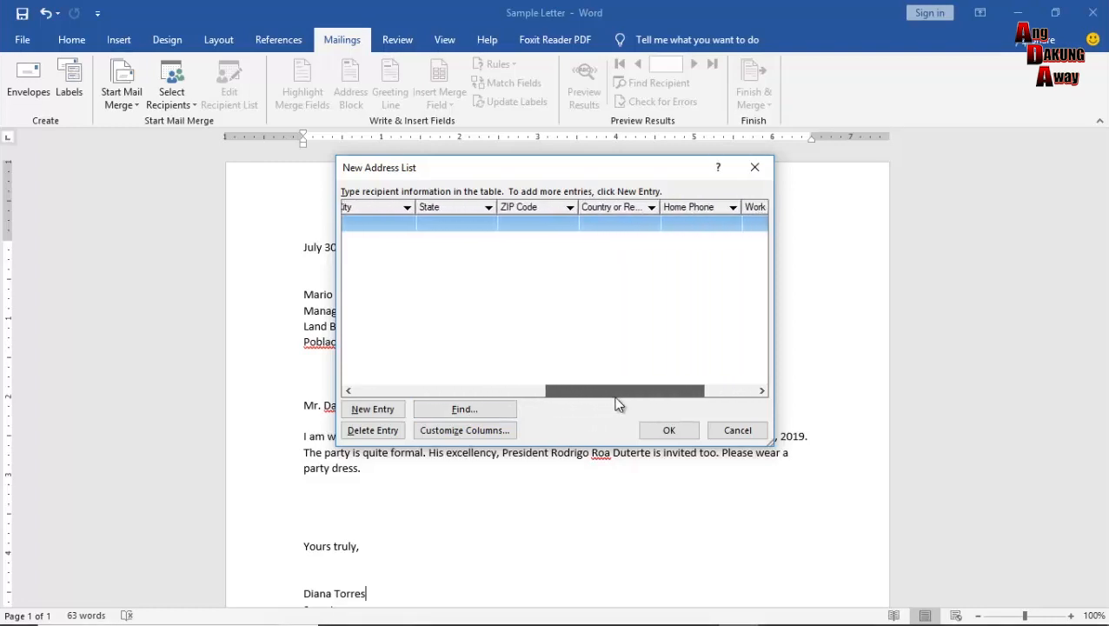
drag(648, 393, 709, 392)
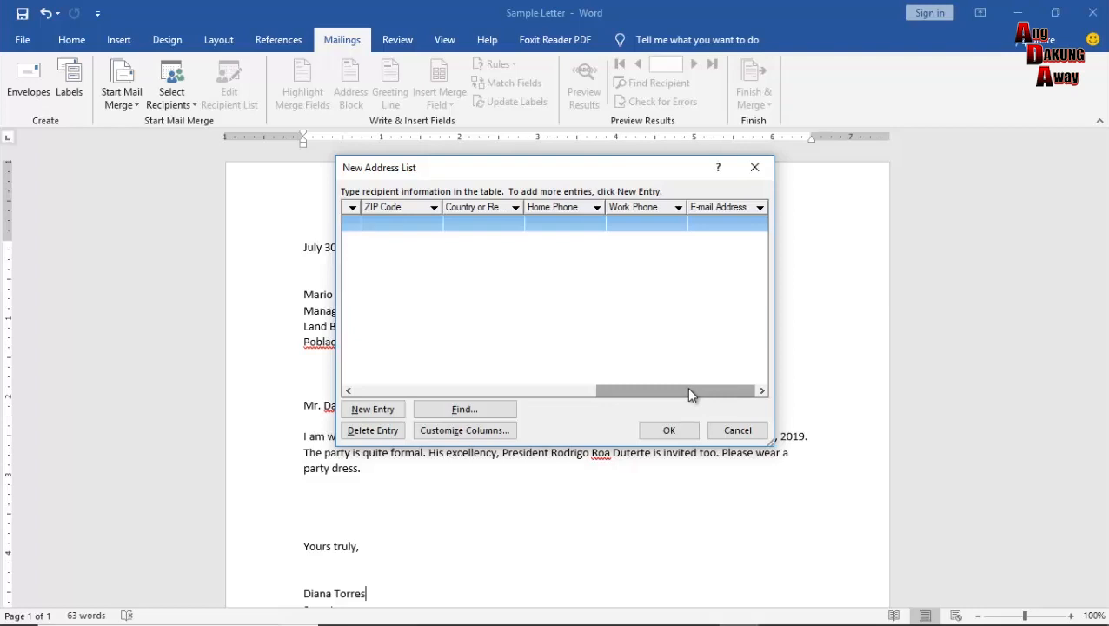
drag(688, 390, 435, 400)
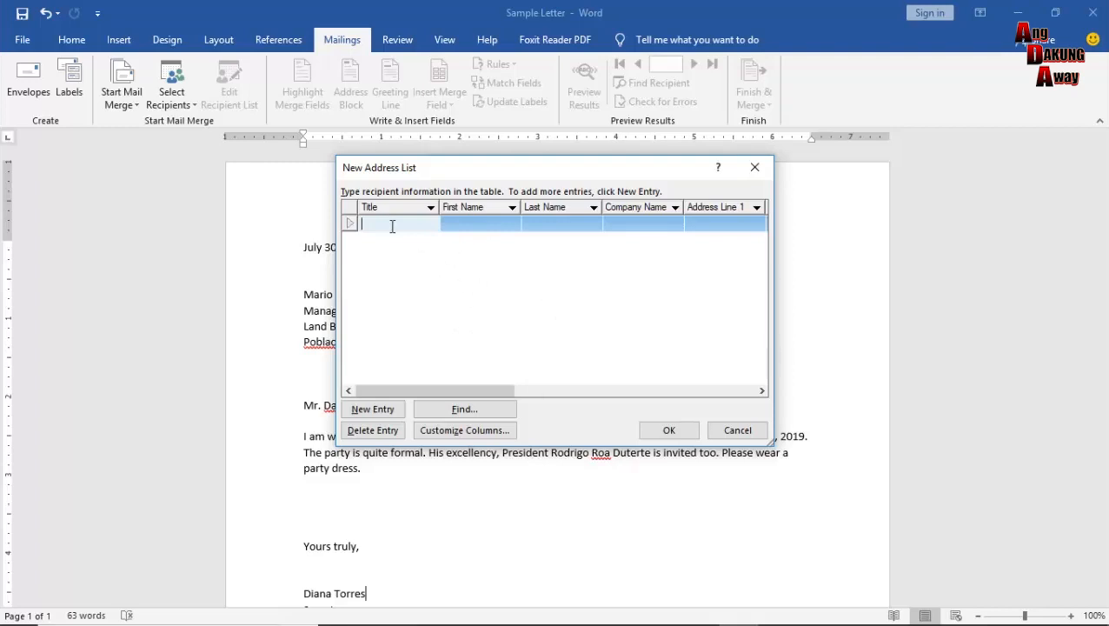
Enter the first recipient's title Mr., first and last name, company DBP and street address.
text(Mr.)
click(476, 224)
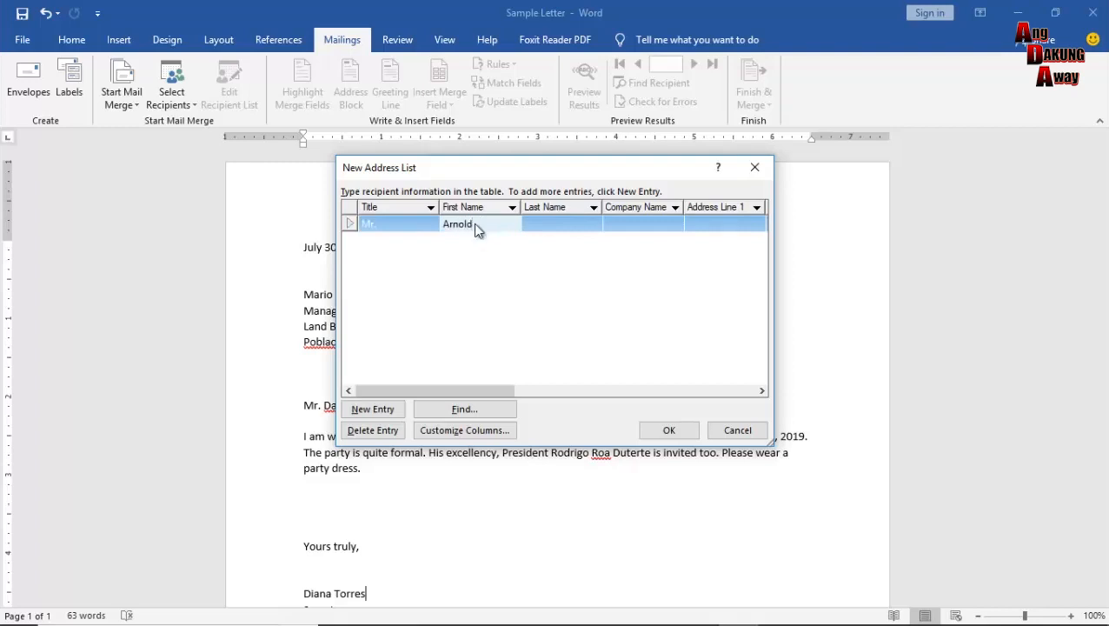
key(Tab)
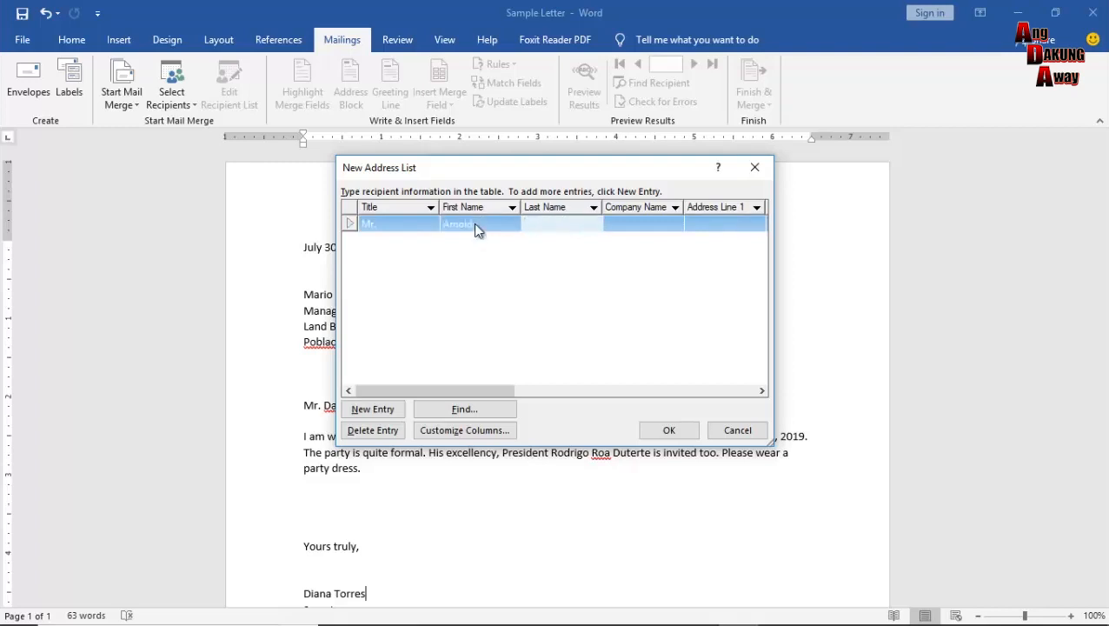
click(617, 221)
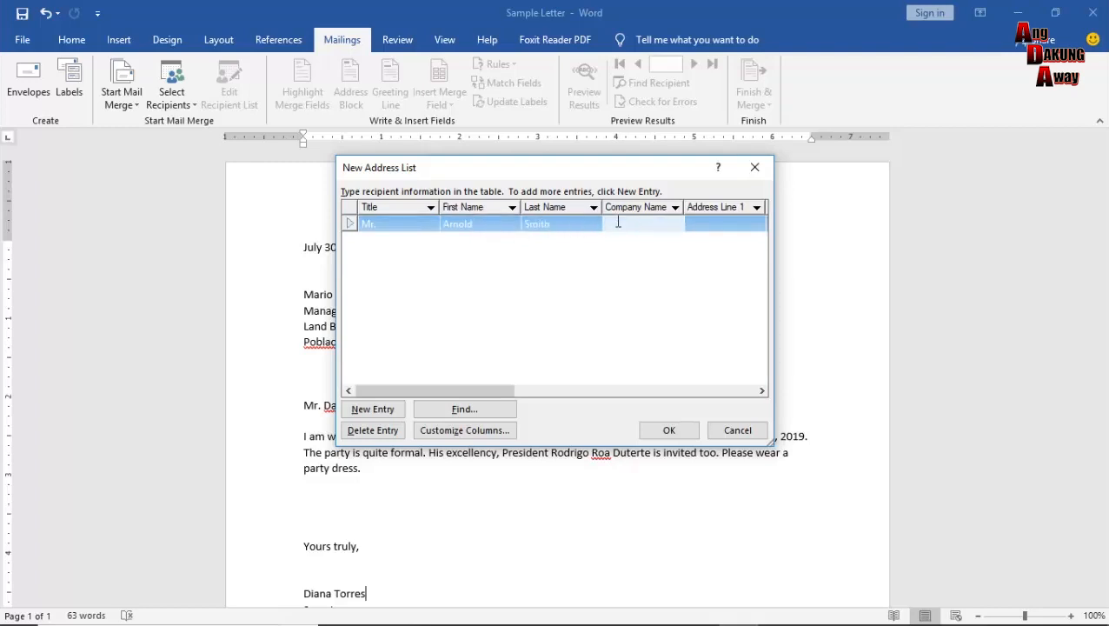
text(DBP)
key(Tab)
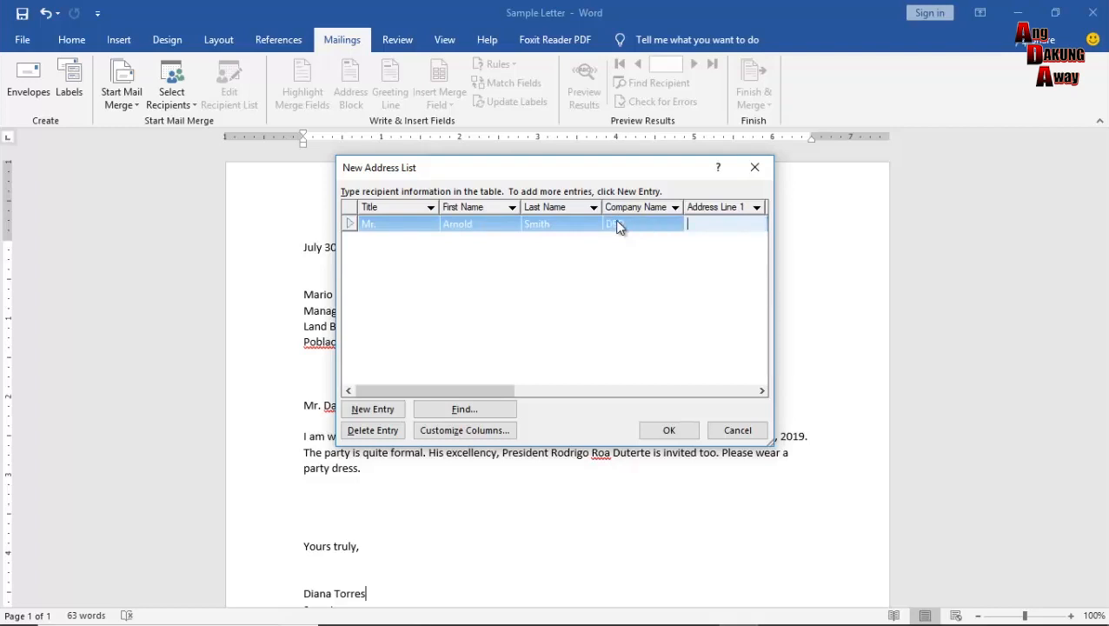
text(N. Bacalso Ave.)
key(Tab)
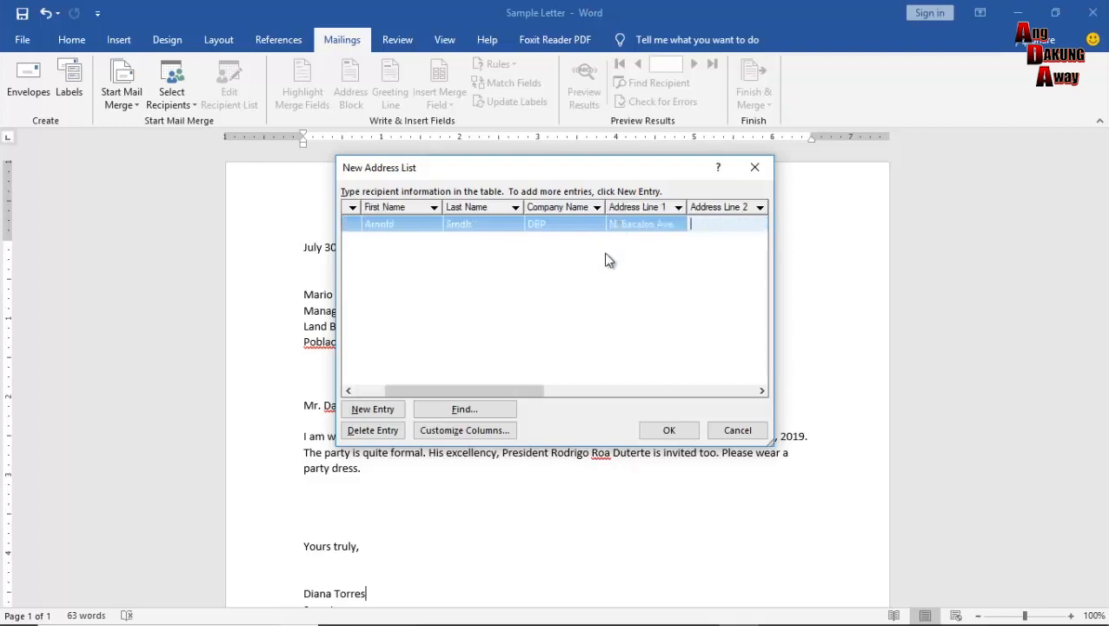
drag(507, 392, 549, 390)
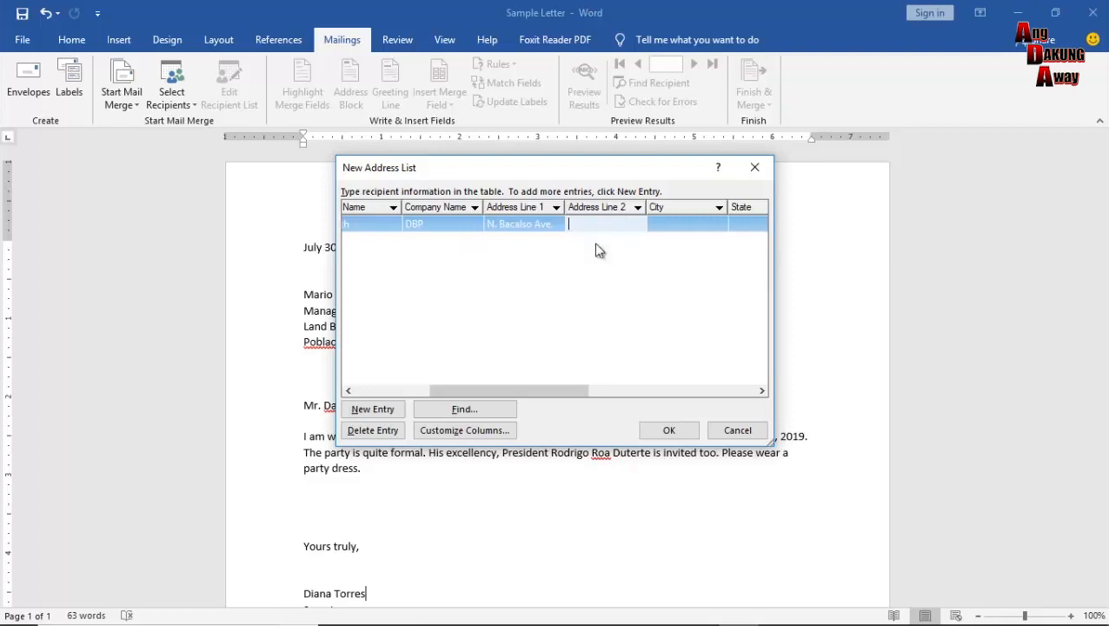
Fill in the first recipient's city, ZIP code and country Philippines.
drag(538, 389, 567, 389)
click(616, 226)
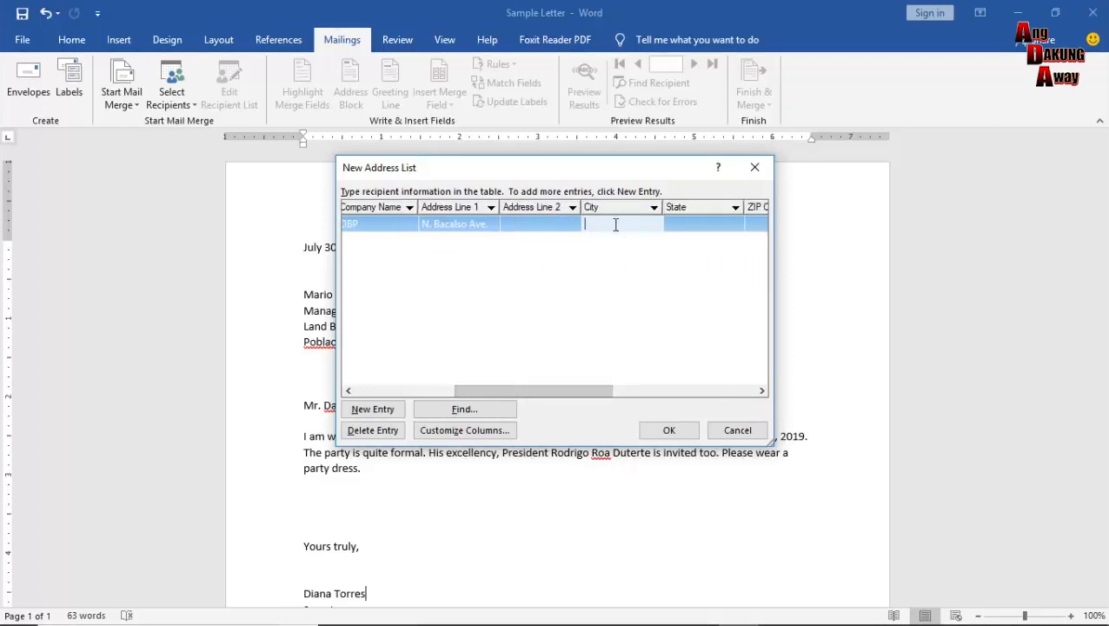
text(Cebu City)
drag(562, 396, 637, 375)
click(613, 224)
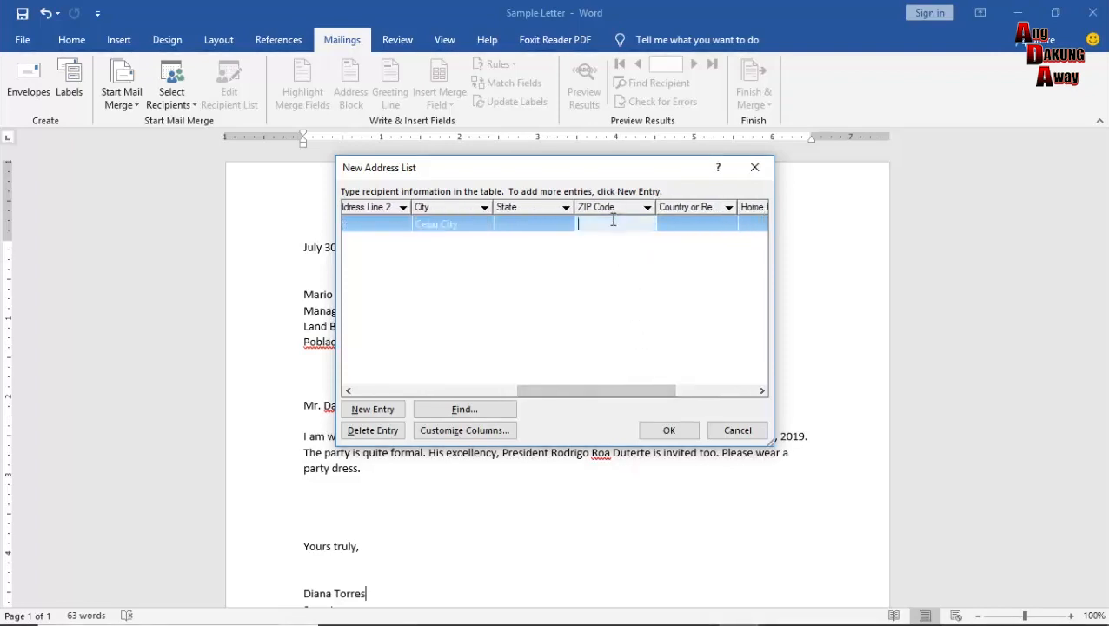
text(6000)
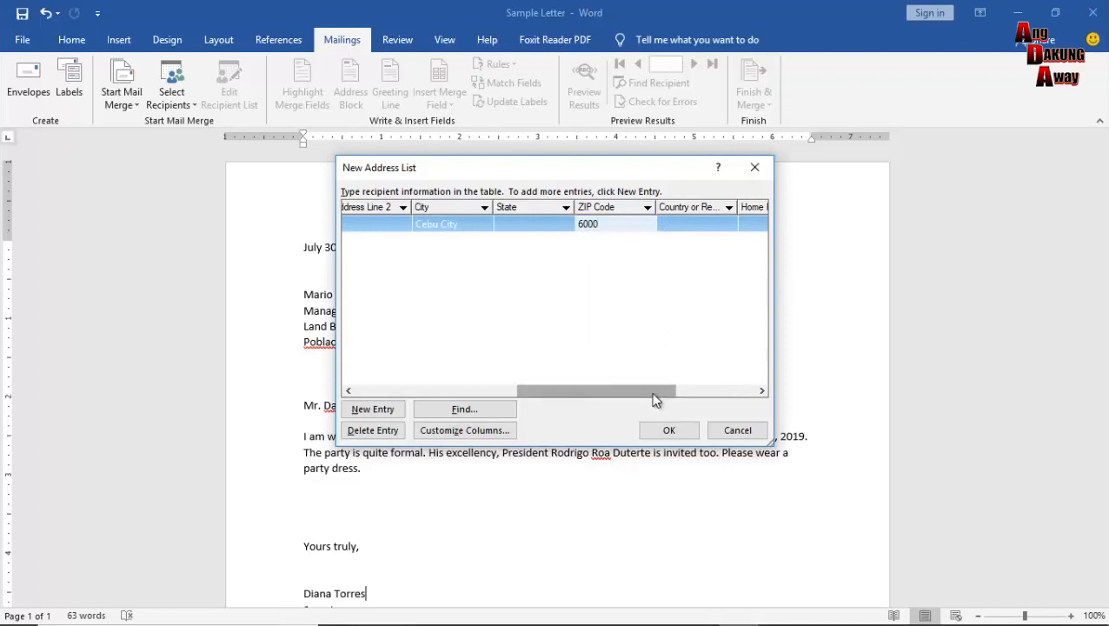
drag(636, 392, 692, 391)
click(547, 225)
text(Philippines)
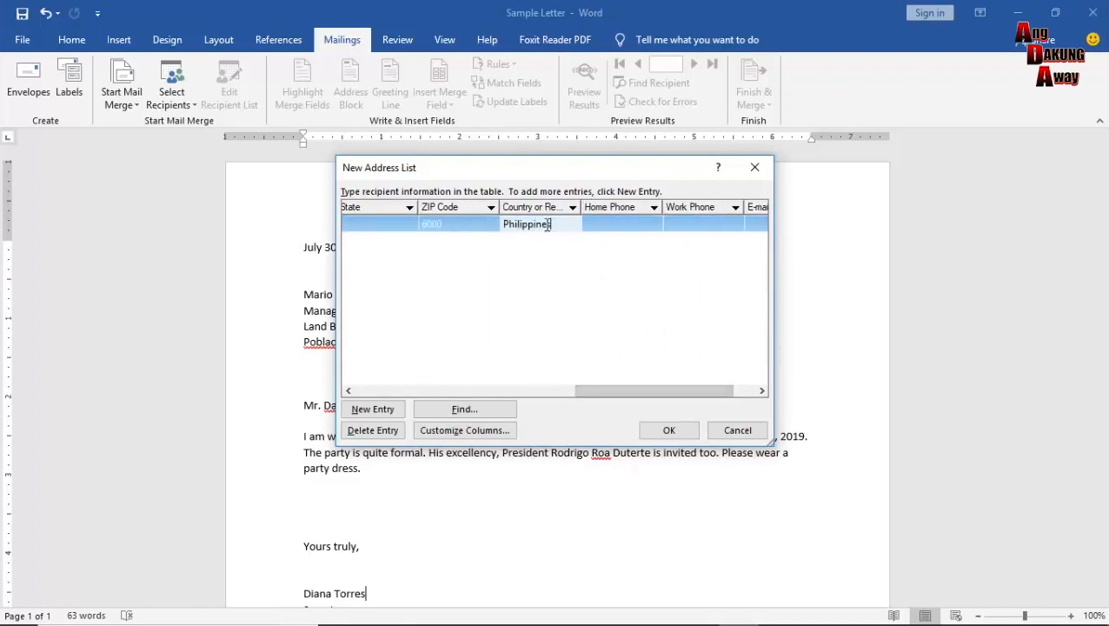
Add the first recipient's home and work phone numbers and e-mail address.
click(611, 224)
text(123-1234)
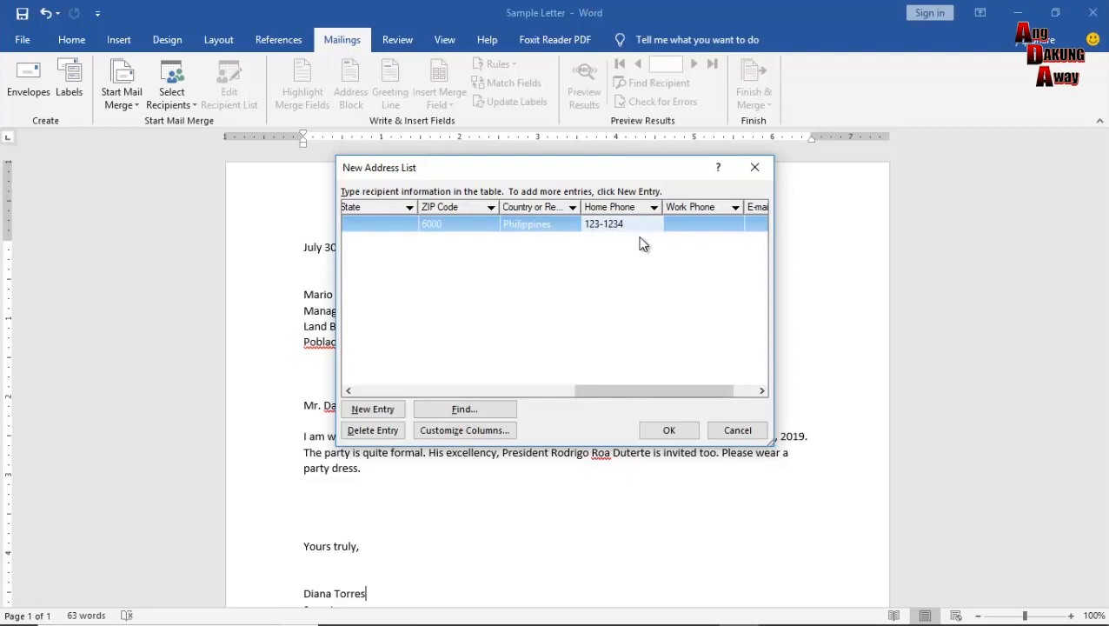
drag(638, 393, 662, 393)
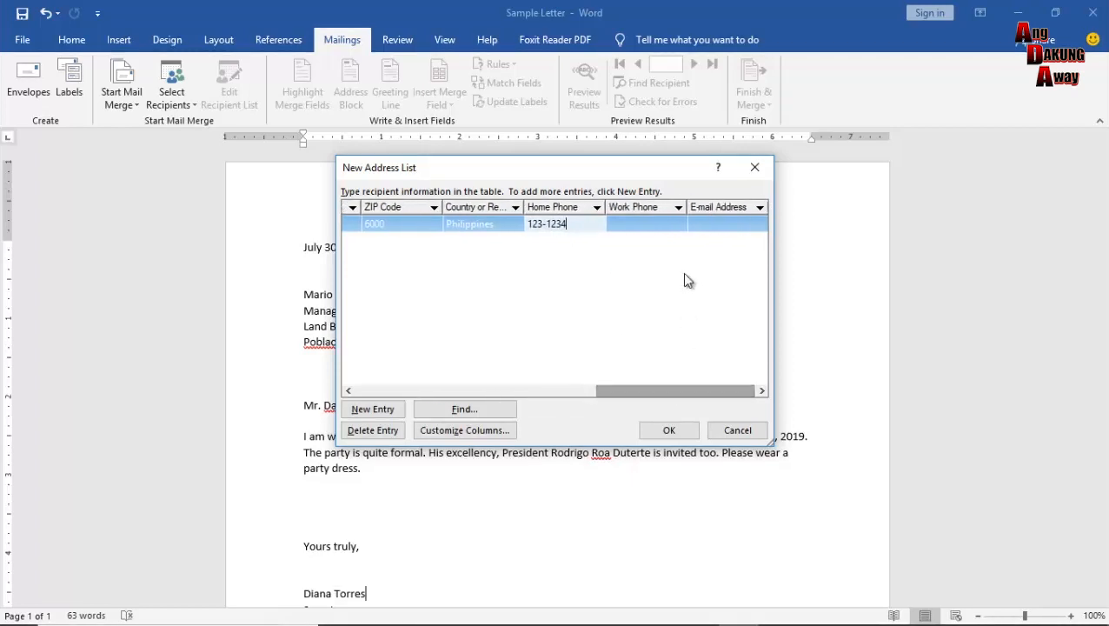
key(Tab)
text(123-1234)
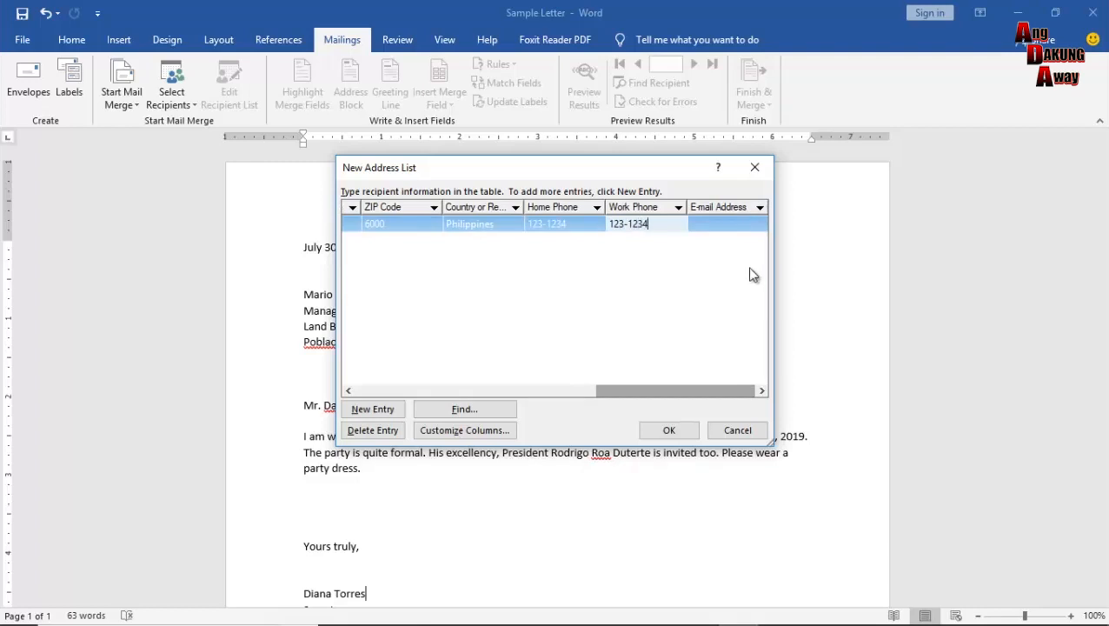
click(721, 225)
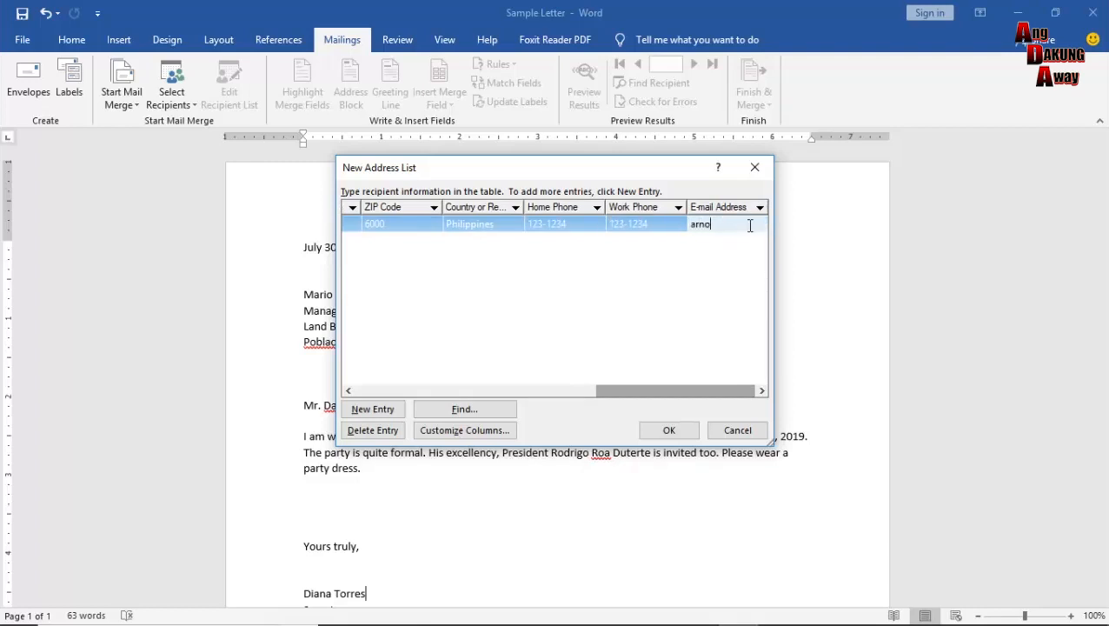
Add a second entry with title Ms., first and last name, company PNB and street address.
drag(697, 391, 452, 392)
click(382, 411)
text(Ms.)
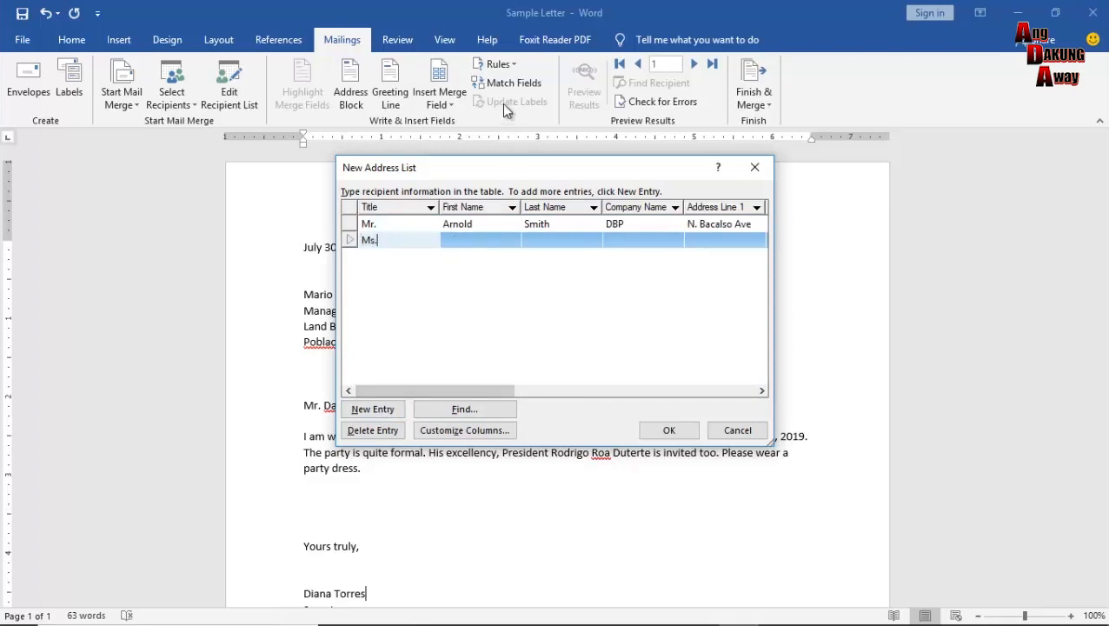
key(Tab)
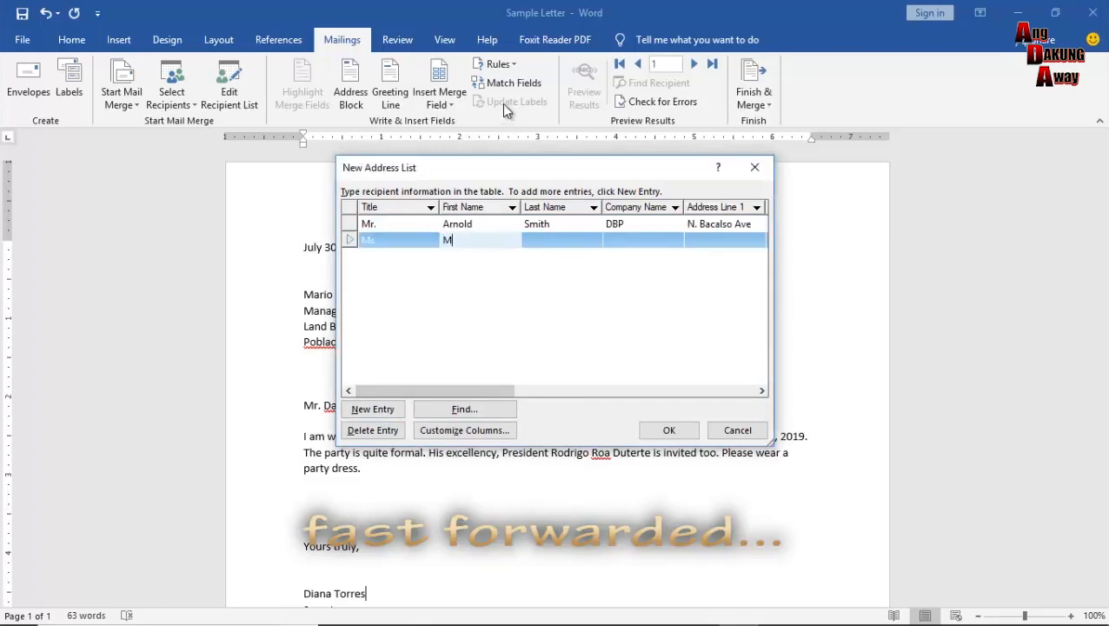
key(Tab)
key(Tab)
text(PNB)
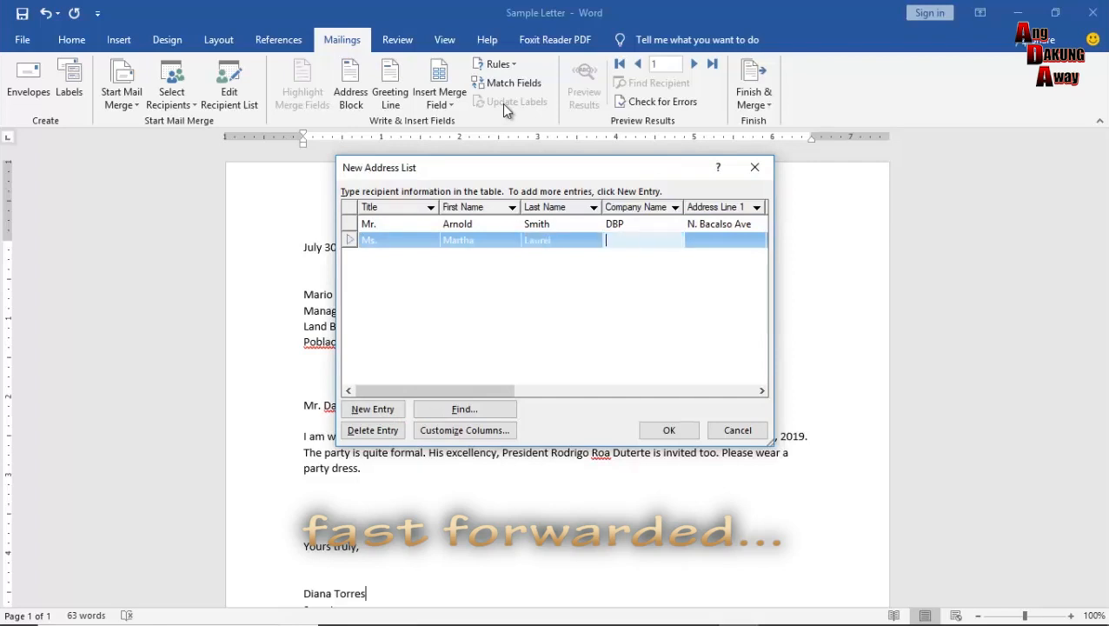
key(Tab)
text(Jones Ave)
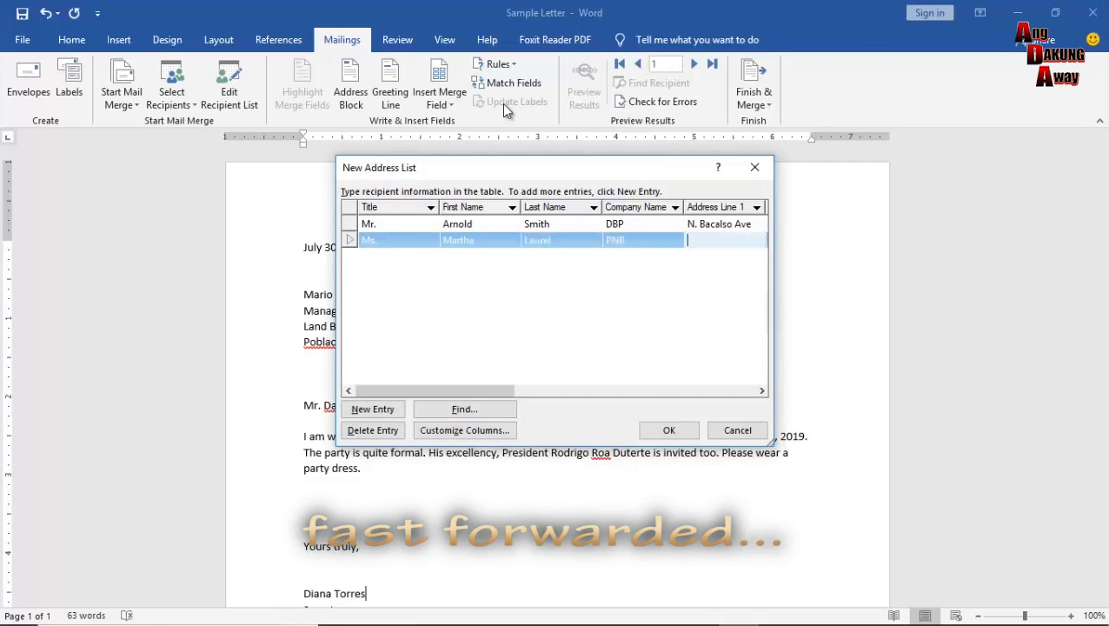
Complete the second recipient's city, ZIP, country Philippines, phones and e-mail, starting a third row.
key(Tab)
key(Tab)
text(Ce)
key(BackSpace)
key(BackSpace)
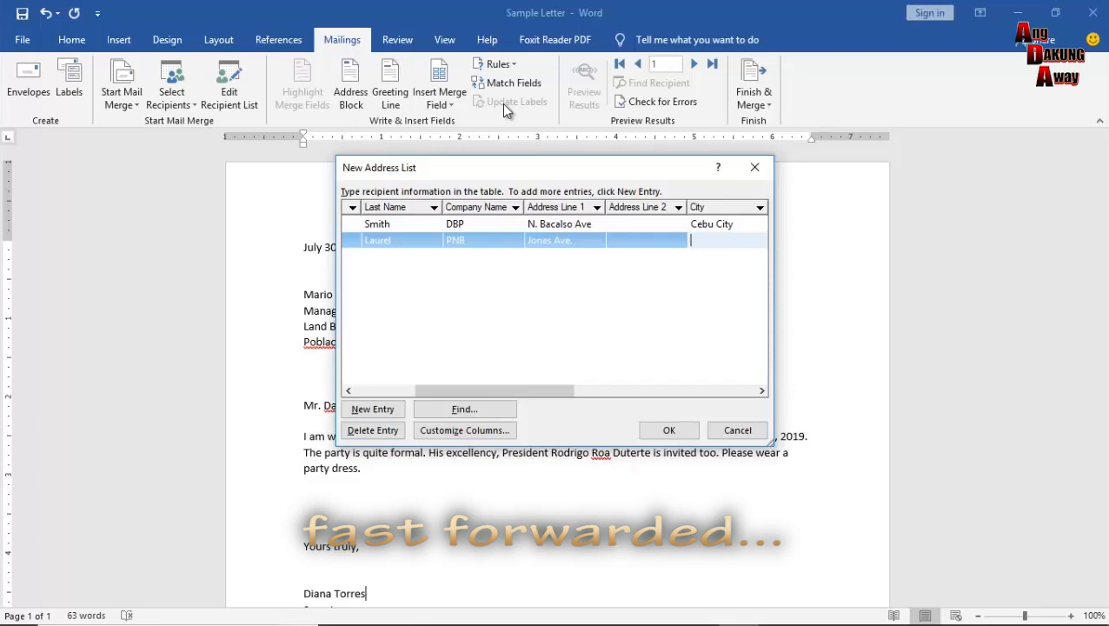
text(Mandaue City)
key(Tab)
key(Tab)
text(60)
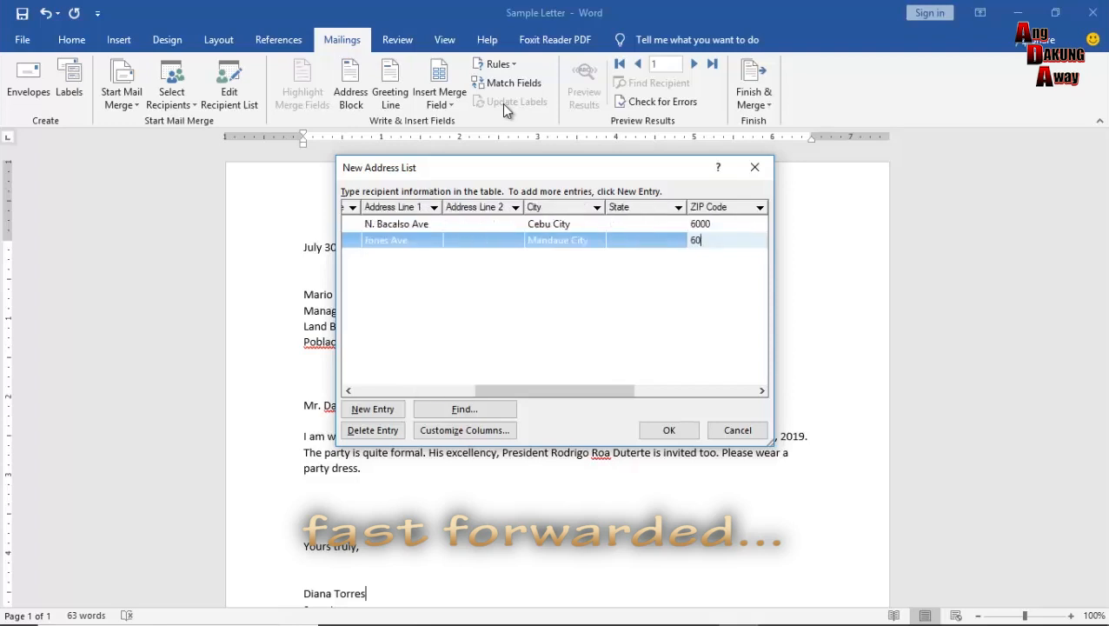
text(01)
key(Tab)
text(Philippines)
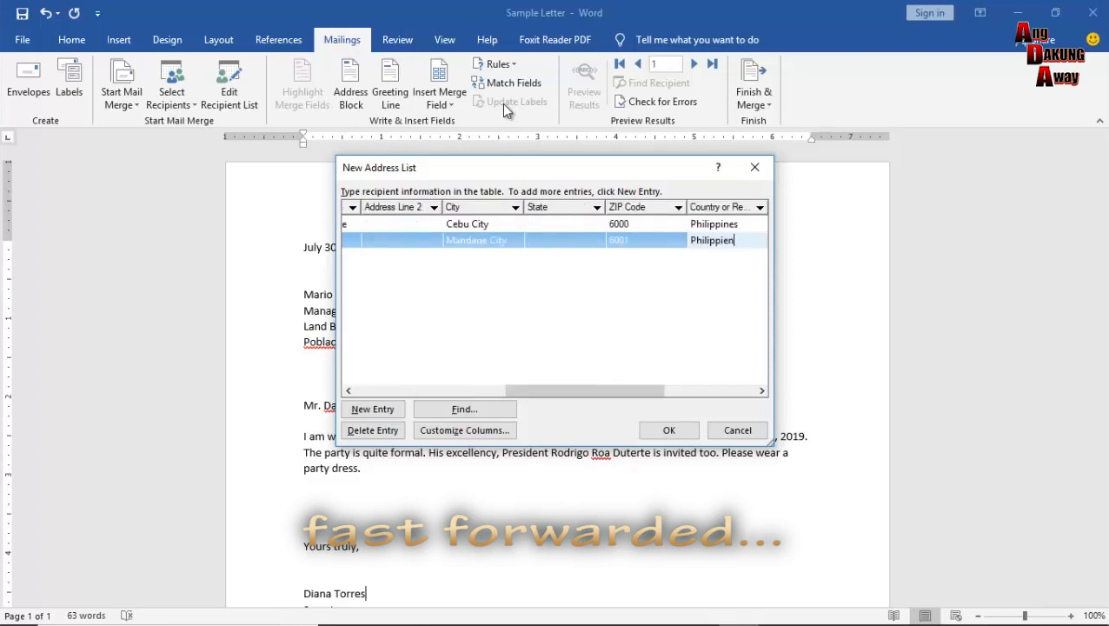
key(Tab)
text(234-2345)
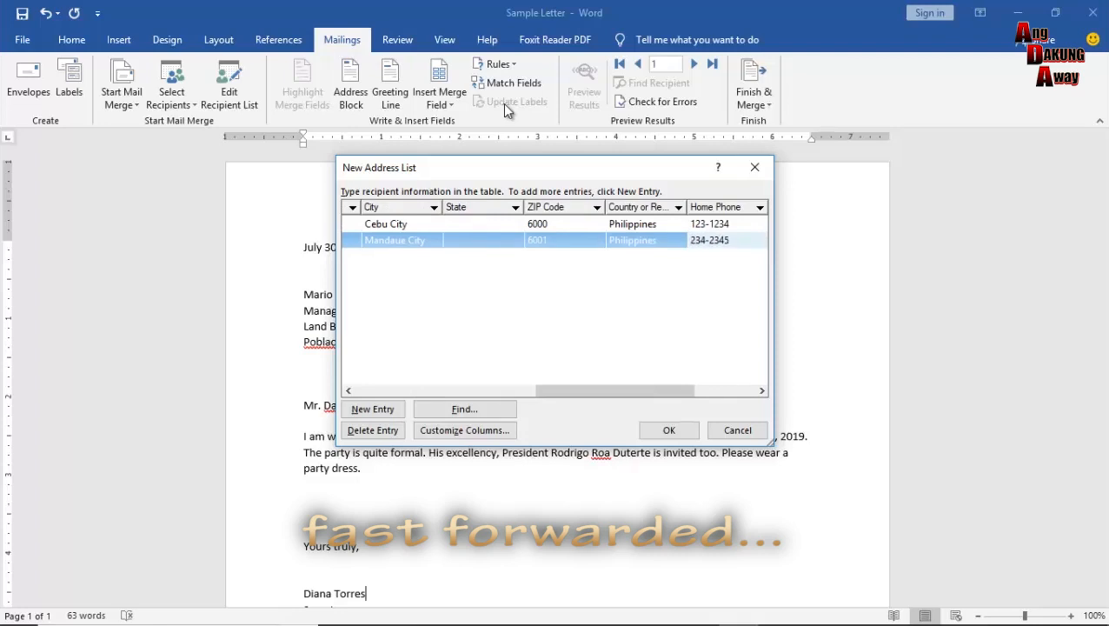
key(Tab)
text(234-2345)
key(Tab)
key(Tab)
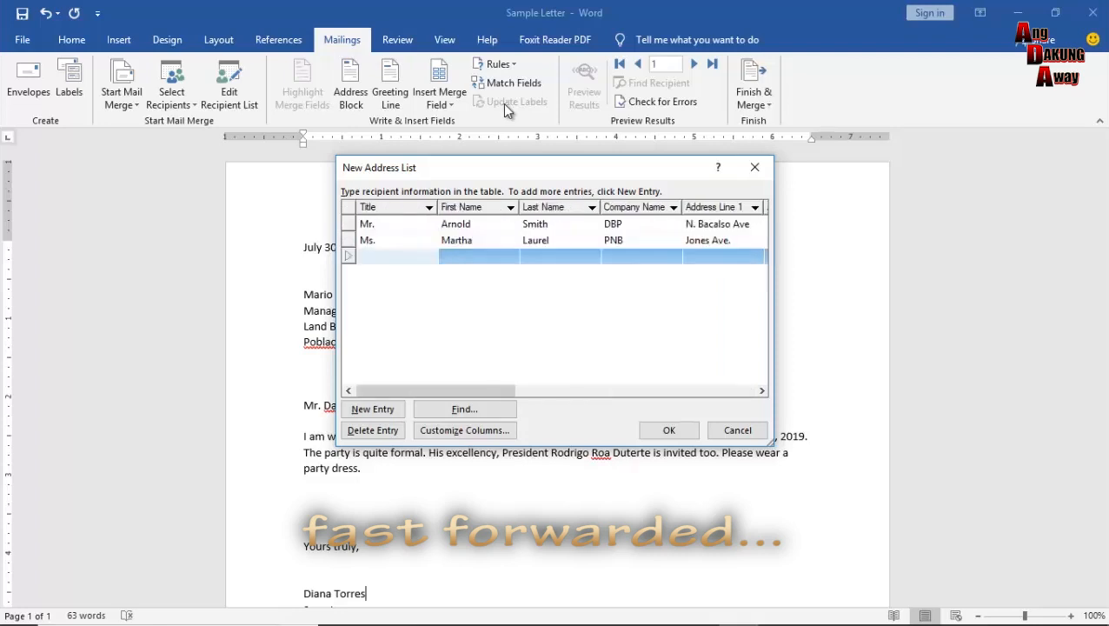
Enter the third recipient's title Mr., name, company Innodata Phils and street address.
text(Mr.)
key(Tab)
text(John)
key(Tab)
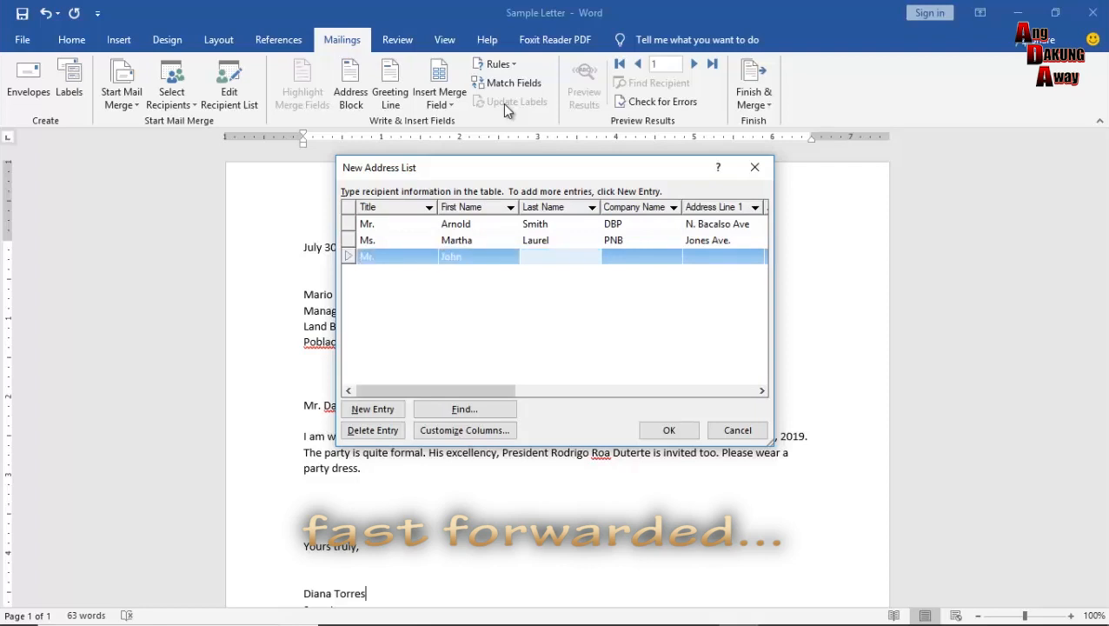
text(SNHS)
key(Tab)
click(659, 253)
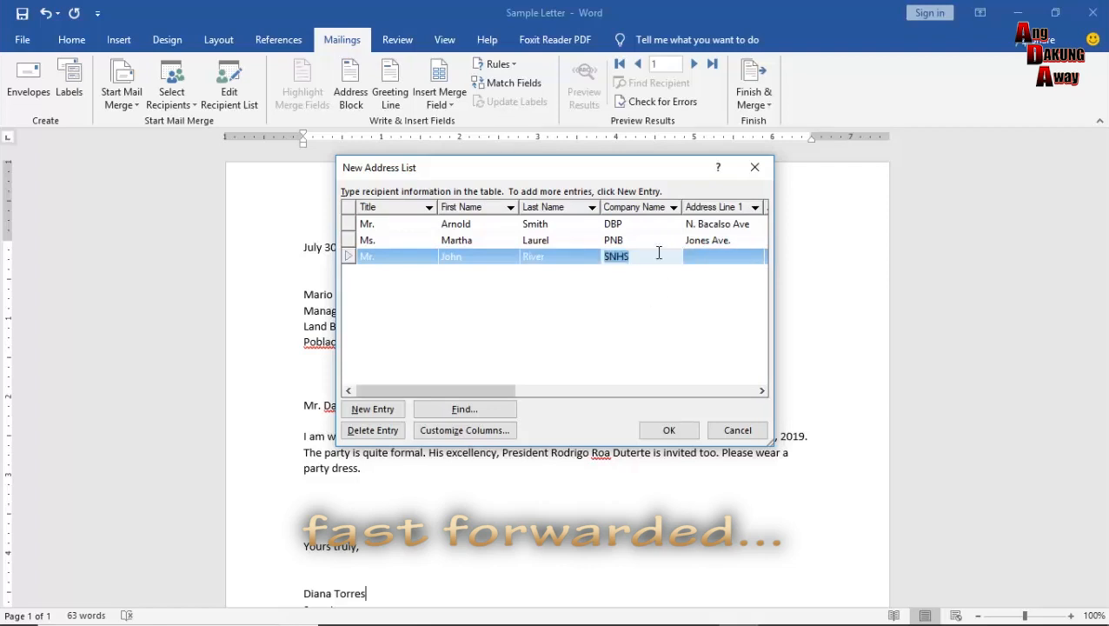
text(Innodata Phils)
key(Tab)
text(Mandaue)
key(BackSpace)
key(BackSpace)
key(BackSpace)
key(BackSpace)
key(BackSpace)
key(BackSpace)
key(BackSpace)
text(Subangdaku)
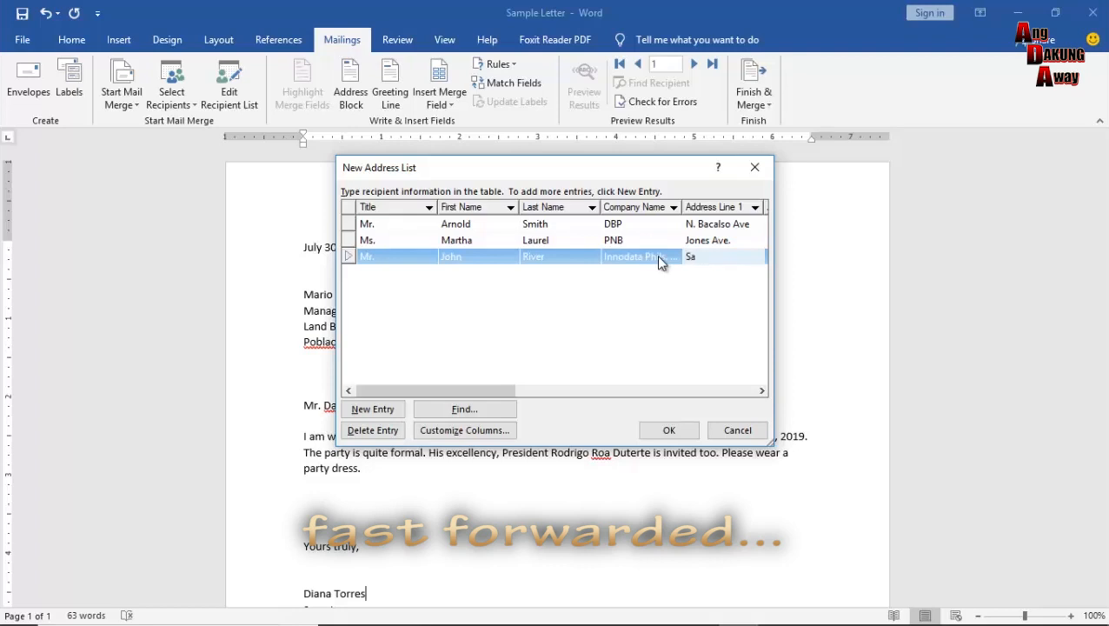
Complete the third recipient's city, ZIP, country Philippines, phones and e-mail, then start a new row.
key(Tab)
key(Tab)
text(Mandaue City)
key(Tab)
key(Tab)
text(60)
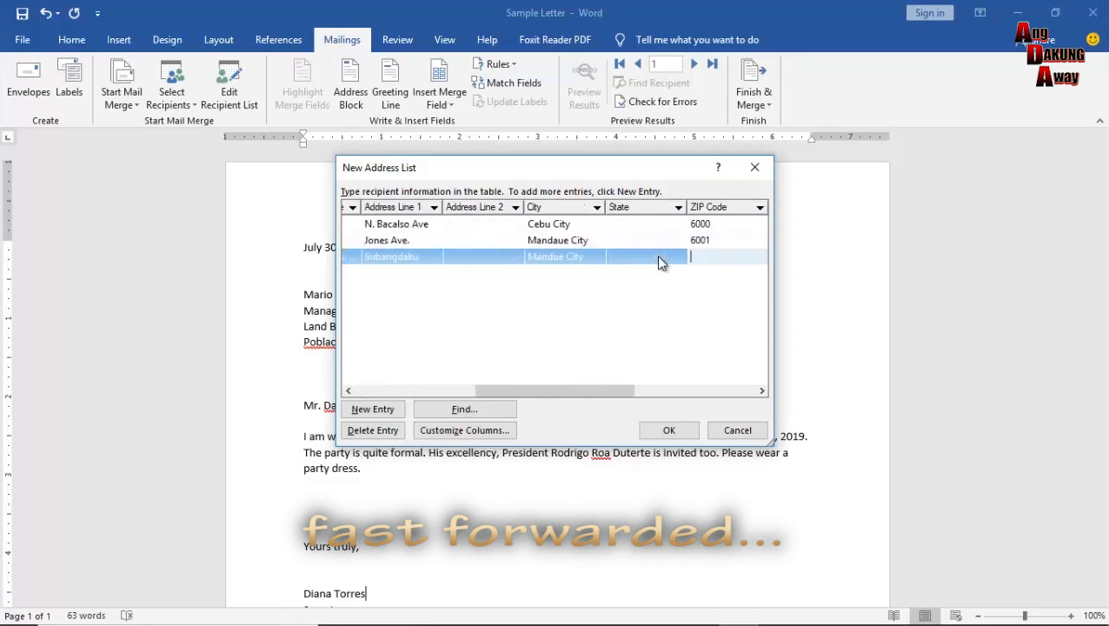
text(001)
key(Tab)
text(Philippines)
key(Tab)
text(345-3456)
key(Tab)
text(345-3456)
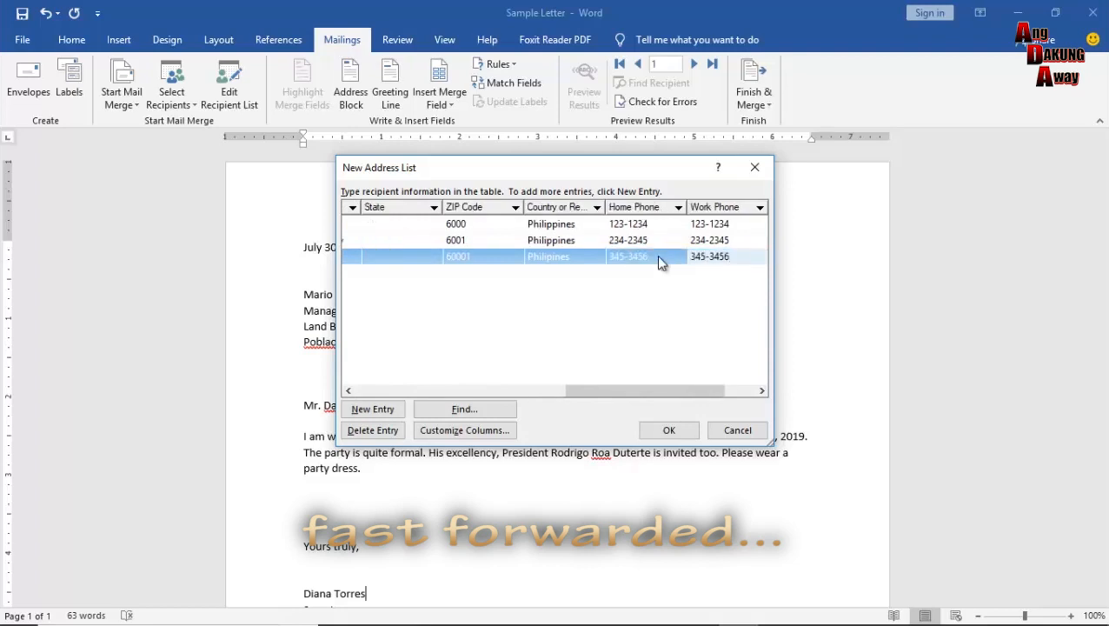
key(Tab)
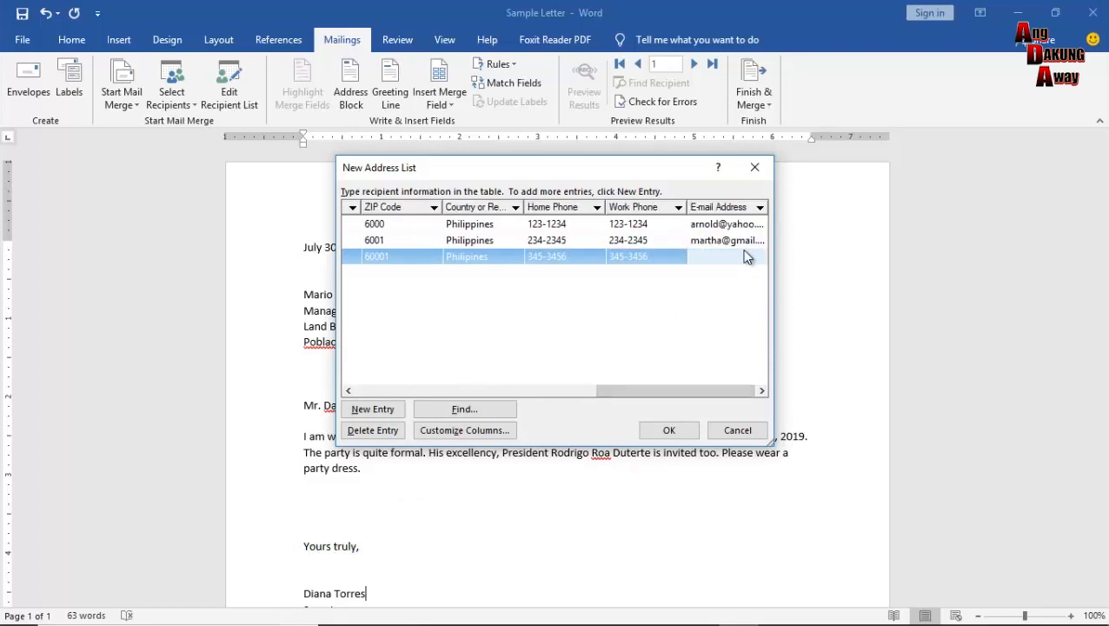
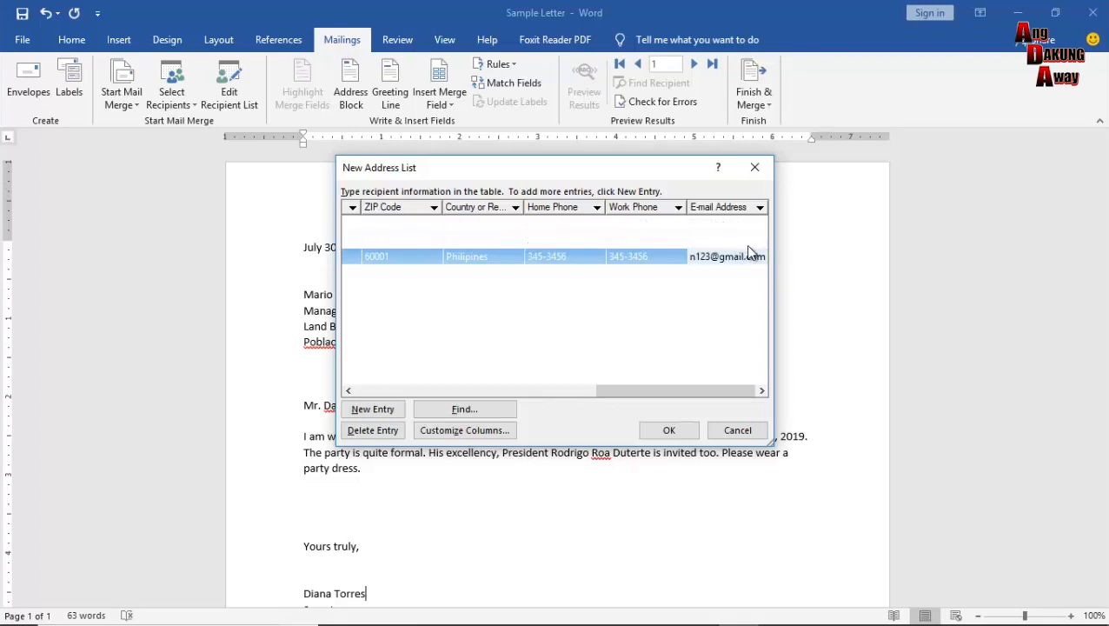
key(Tab)
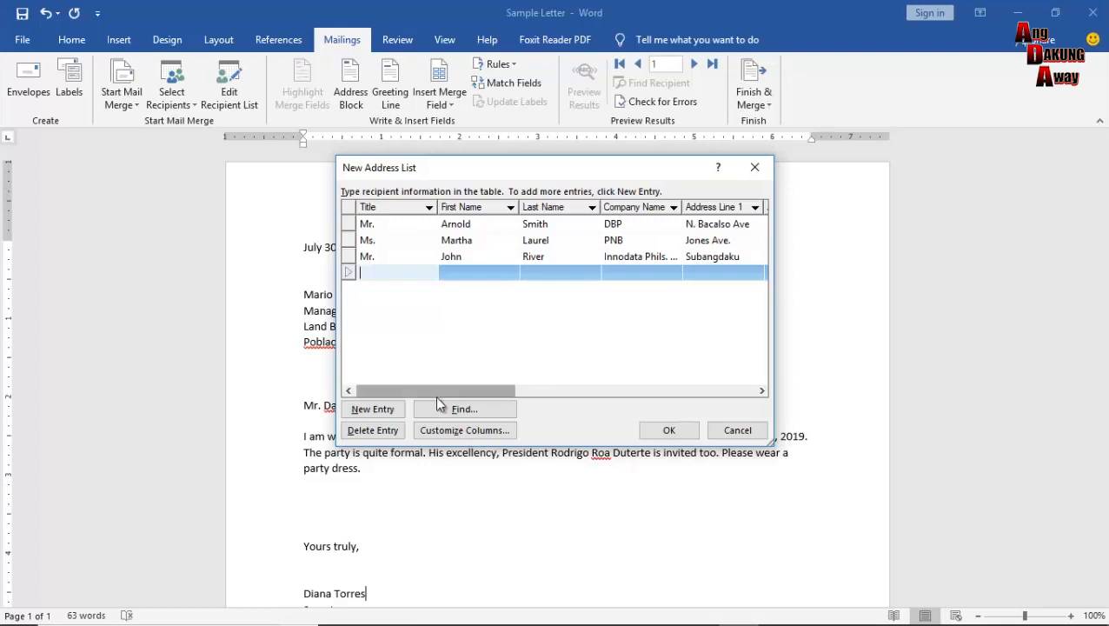
Review the three entries, select the third recipient's row and open Customize Columns.
drag(461, 396, 714, 393)
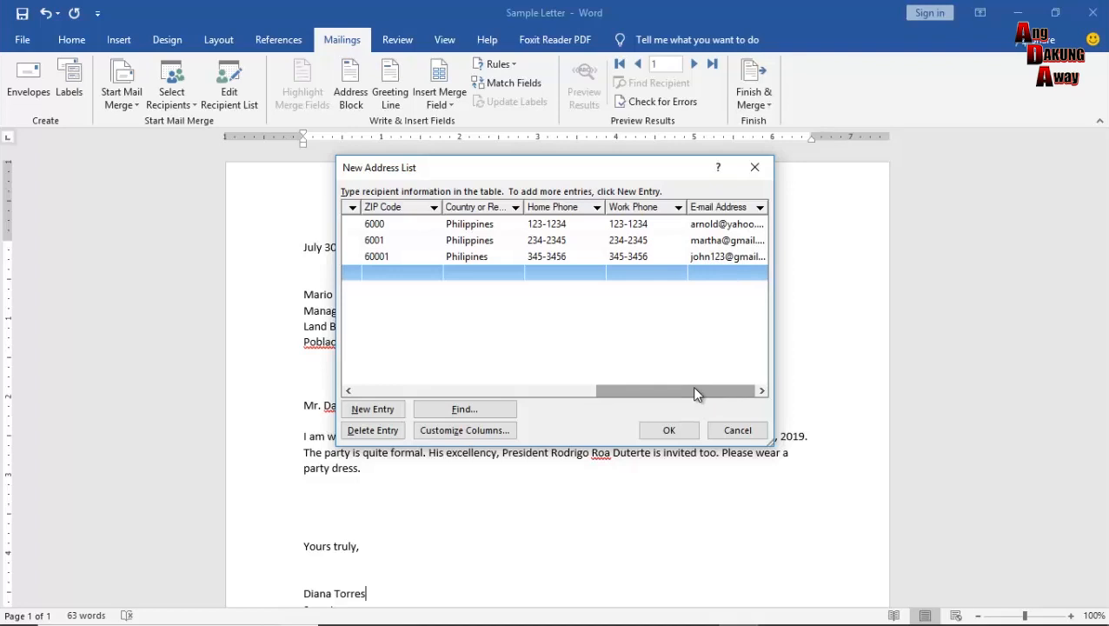
drag(693, 396, 426, 391)
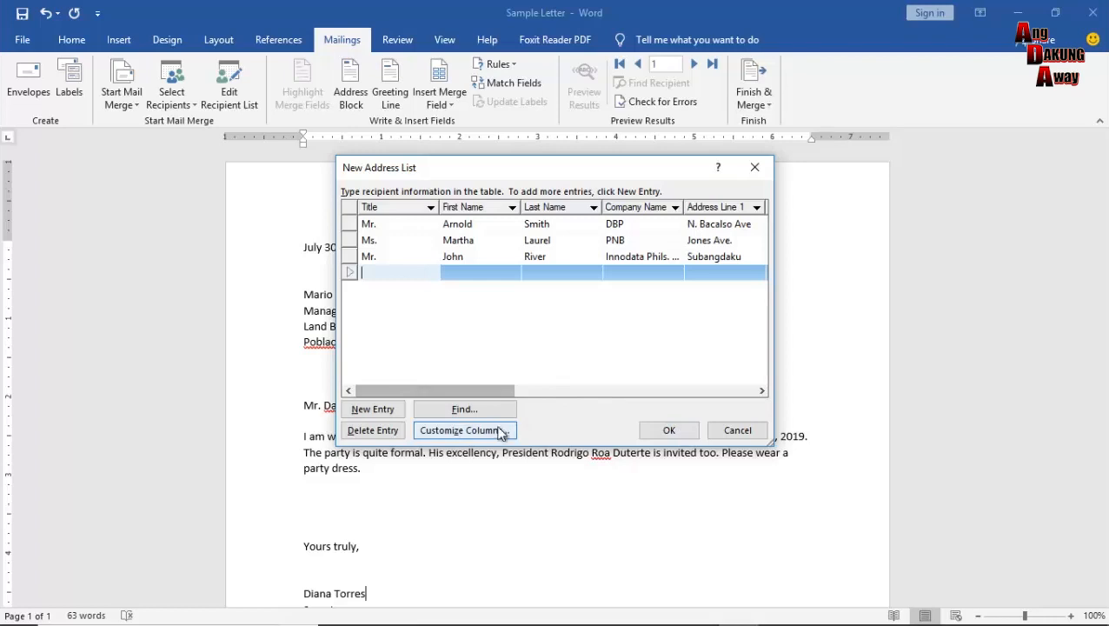
click(350, 259)
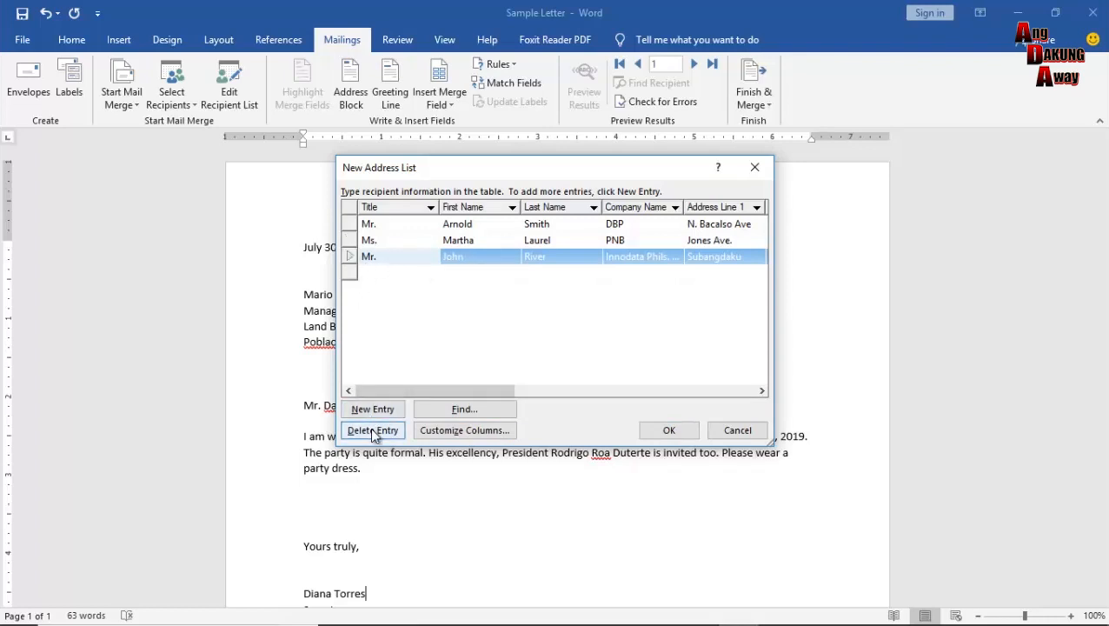
click(455, 432)
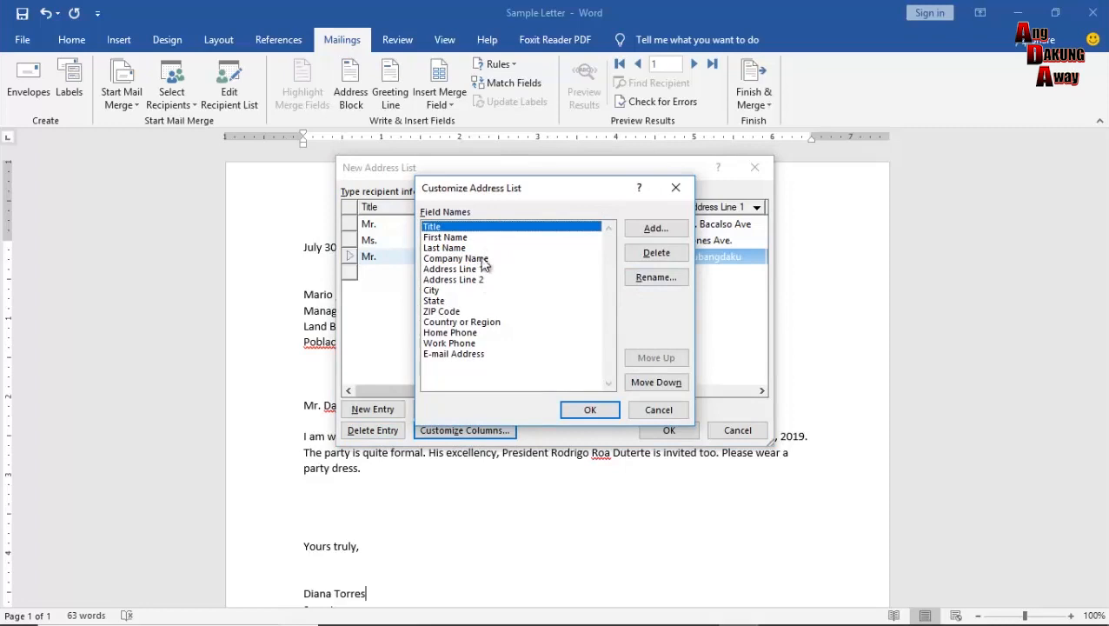
Remove the Address Line 2 and State fields from the address list columns.
click(478, 280)
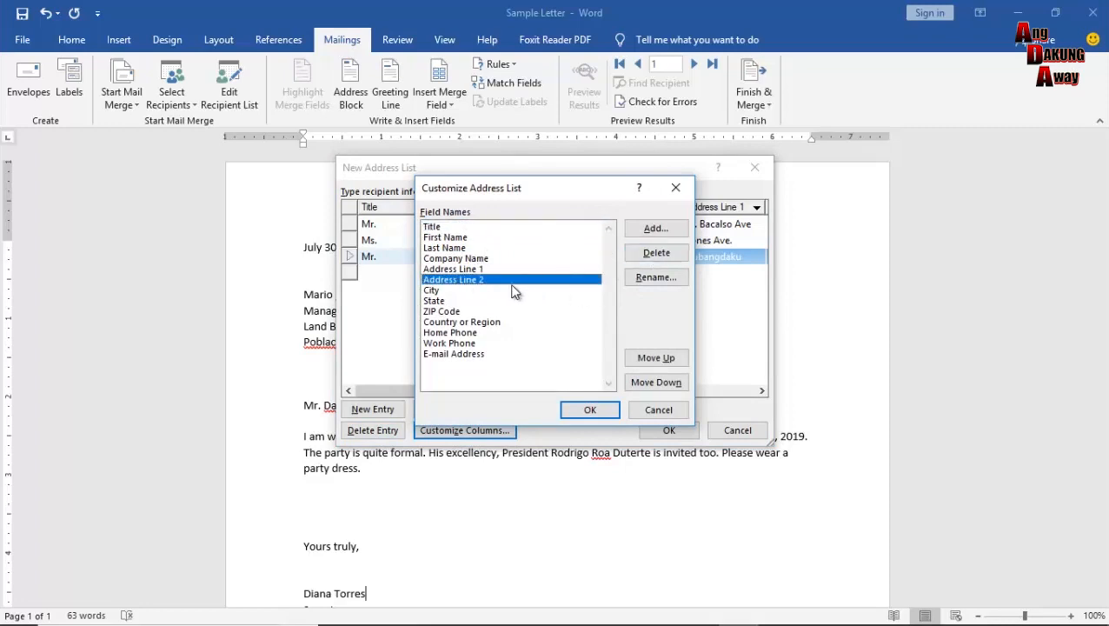
click(500, 270)
click(500, 281)
click(660, 254)
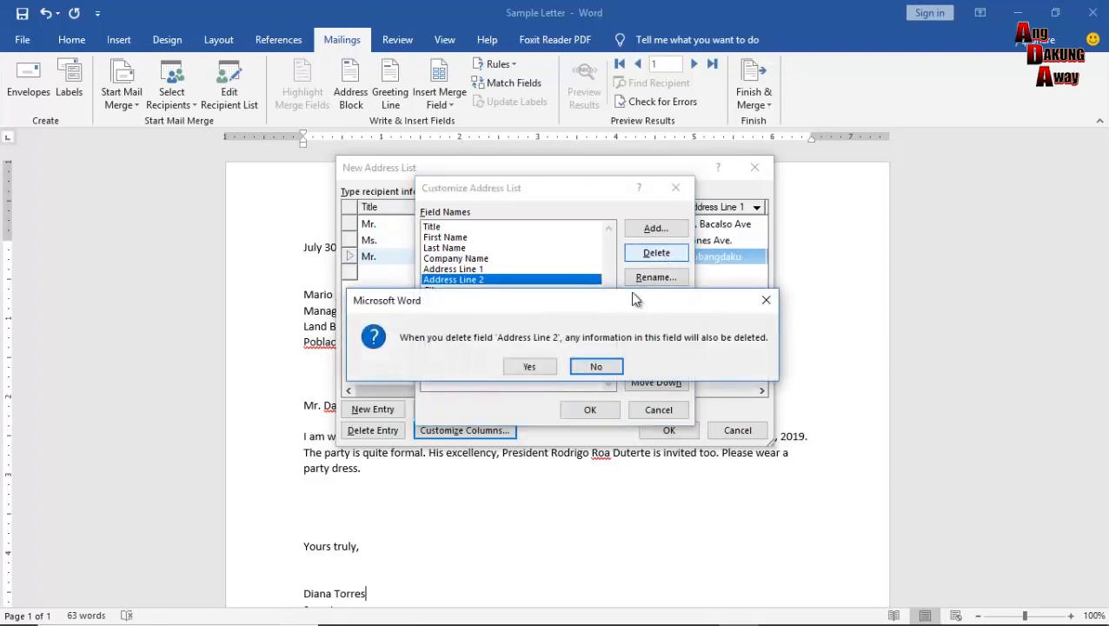
click(539, 369)
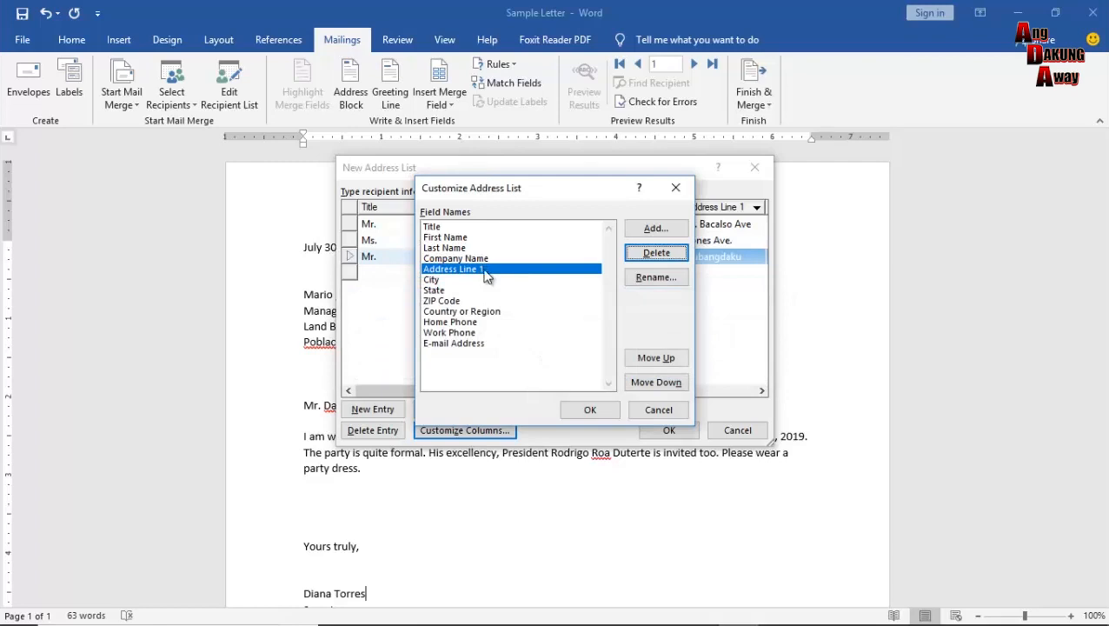
click(456, 291)
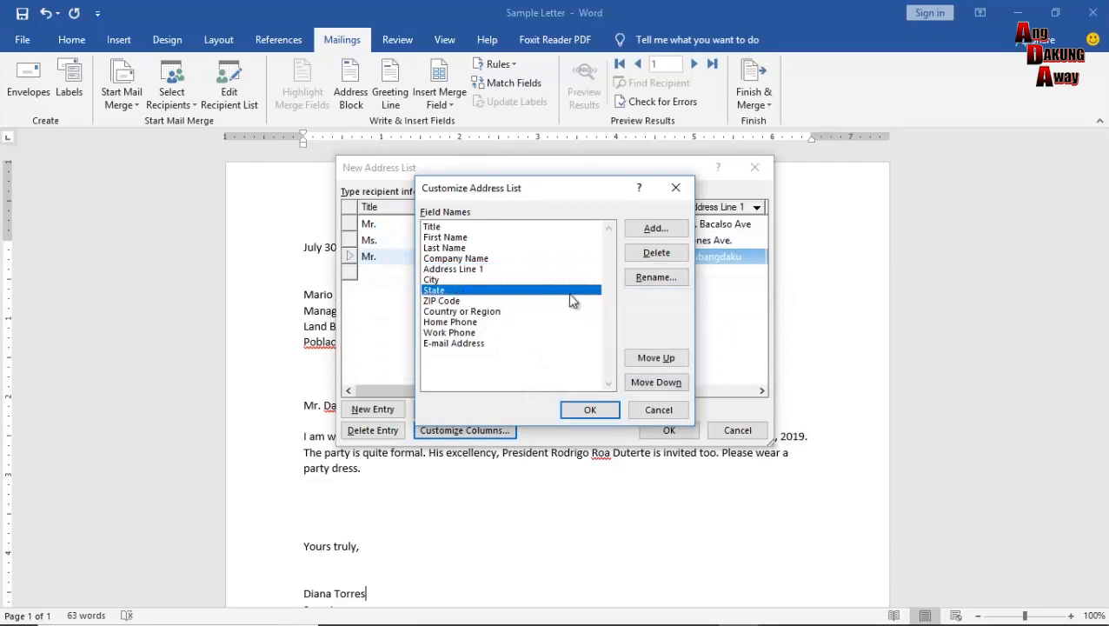
click(661, 253)
click(541, 367)
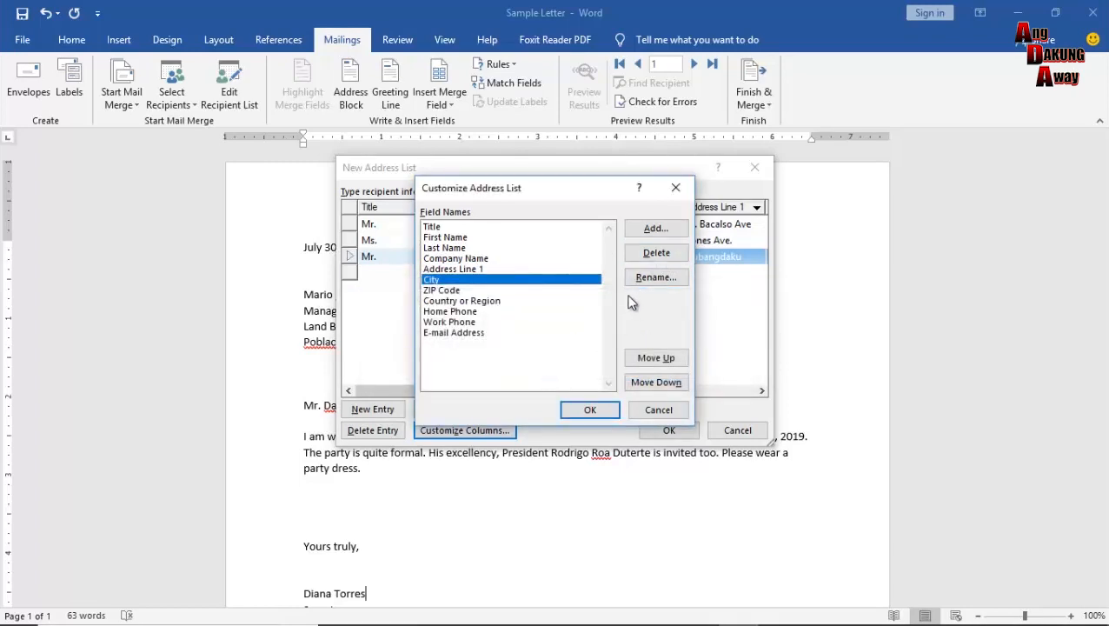
Review the remaining fields from ZIP Code to E-mail Address and confirm the column list.
click(471, 291)
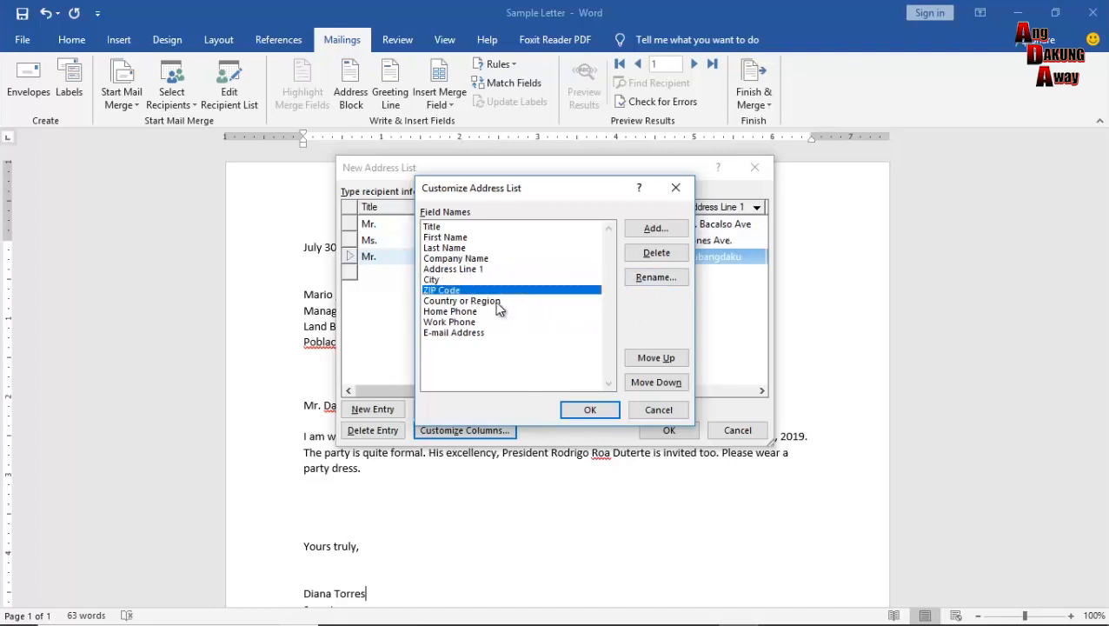
click(495, 301)
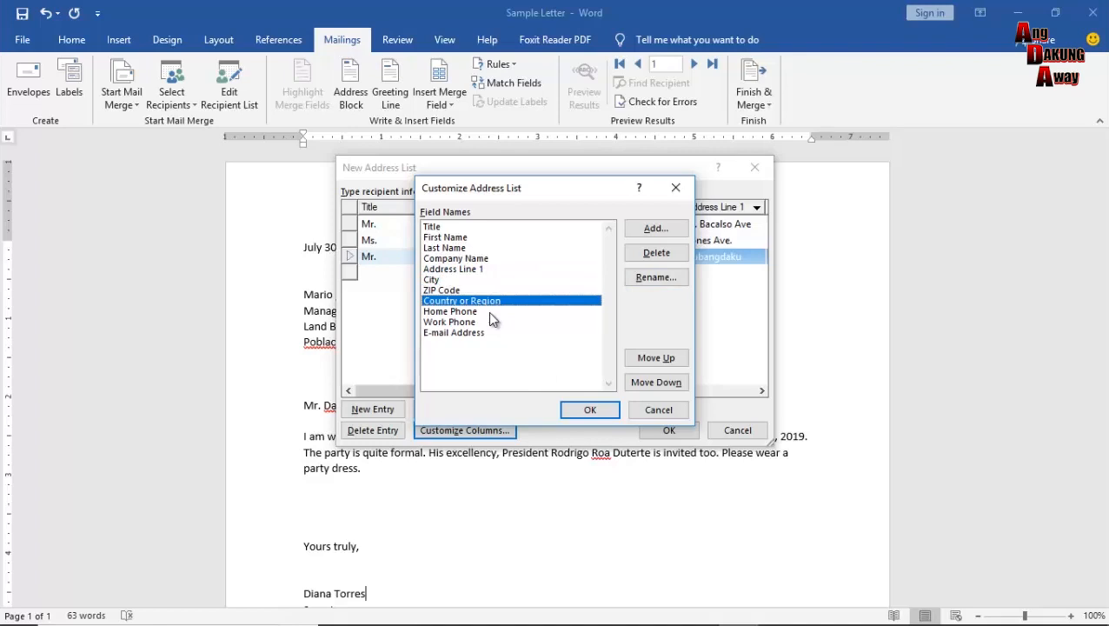
click(488, 311)
click(489, 321)
click(508, 333)
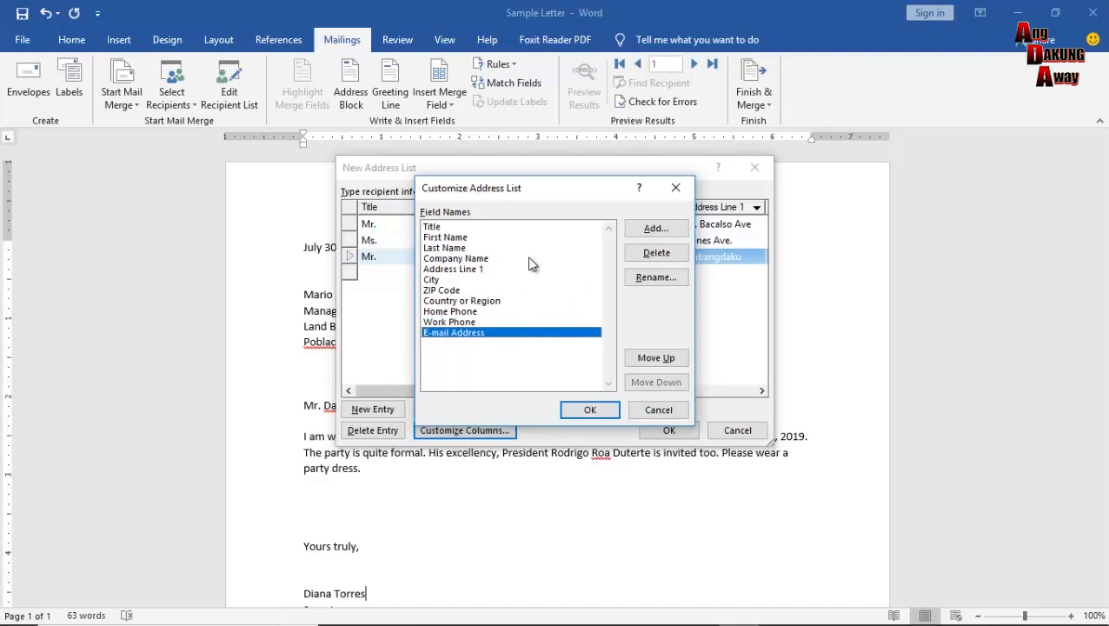
click(490, 259)
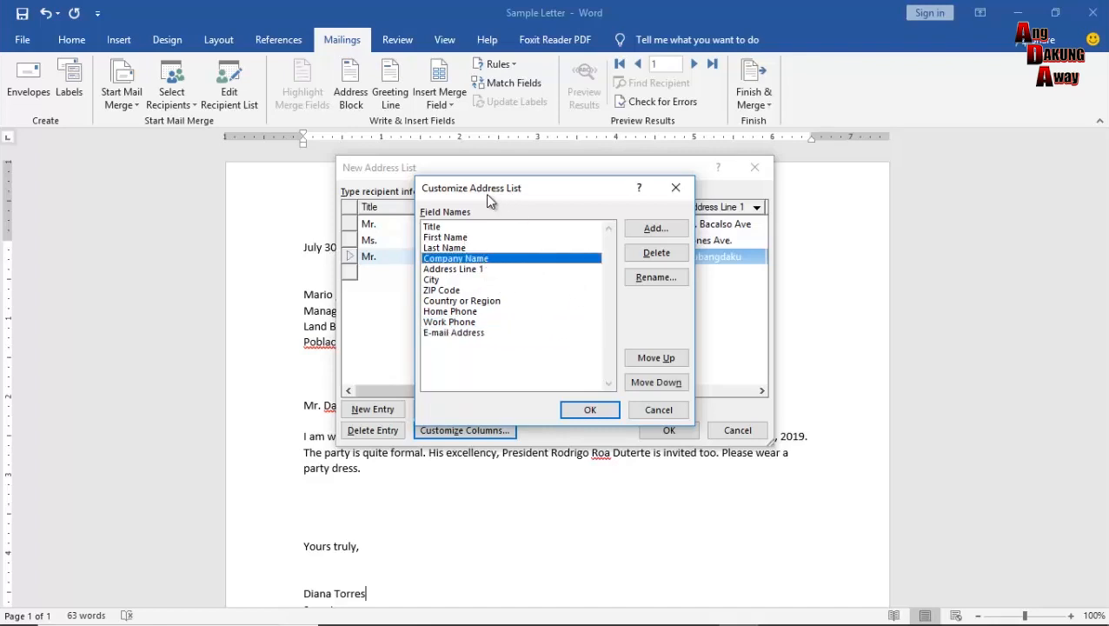
drag(520, 205, 762, 230)
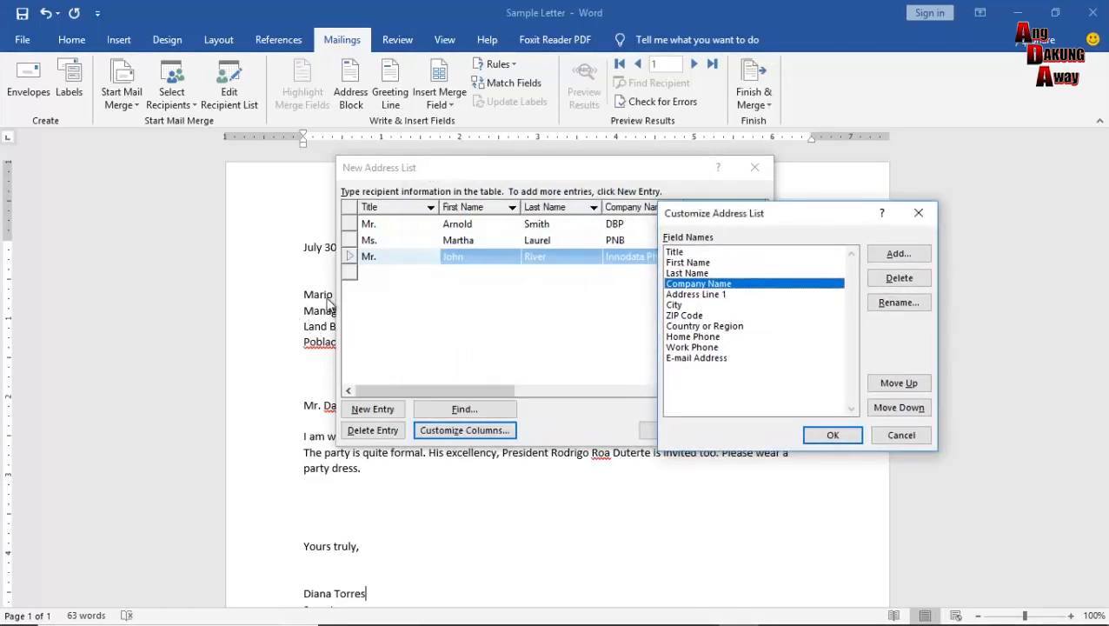
click(833, 436)
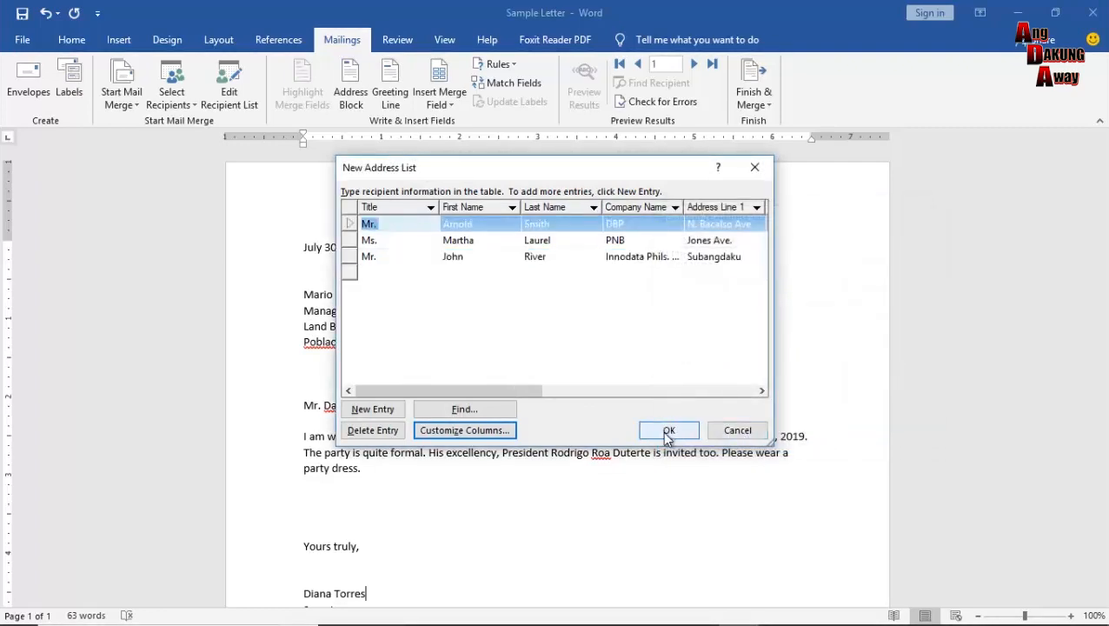
Finish the address list and save it under the file name AddressList.
click(668, 432)
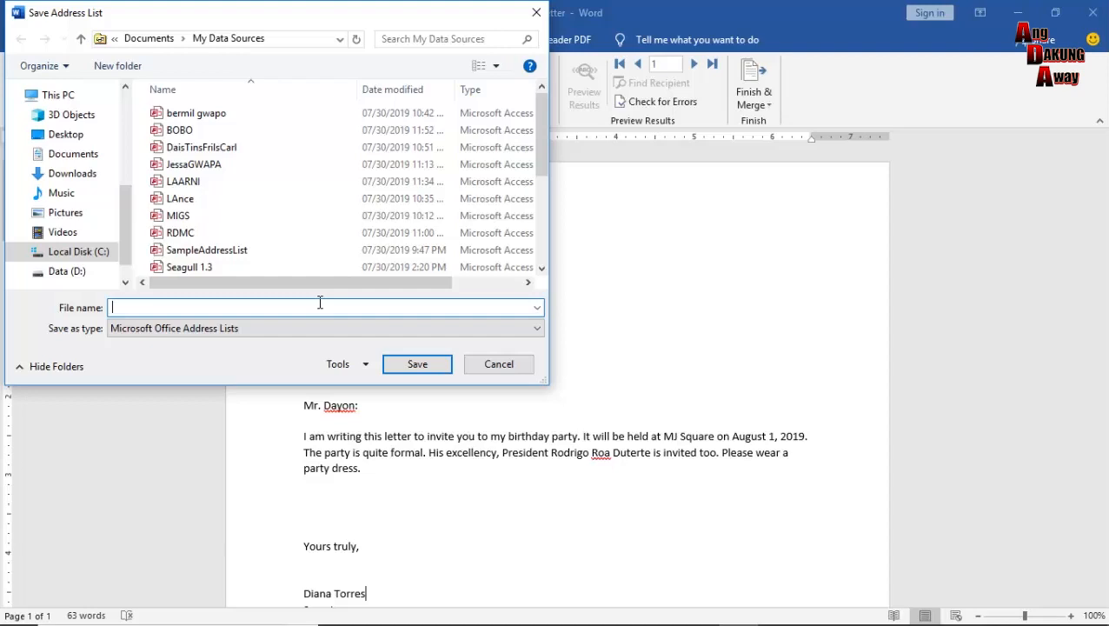
text(Sampll)
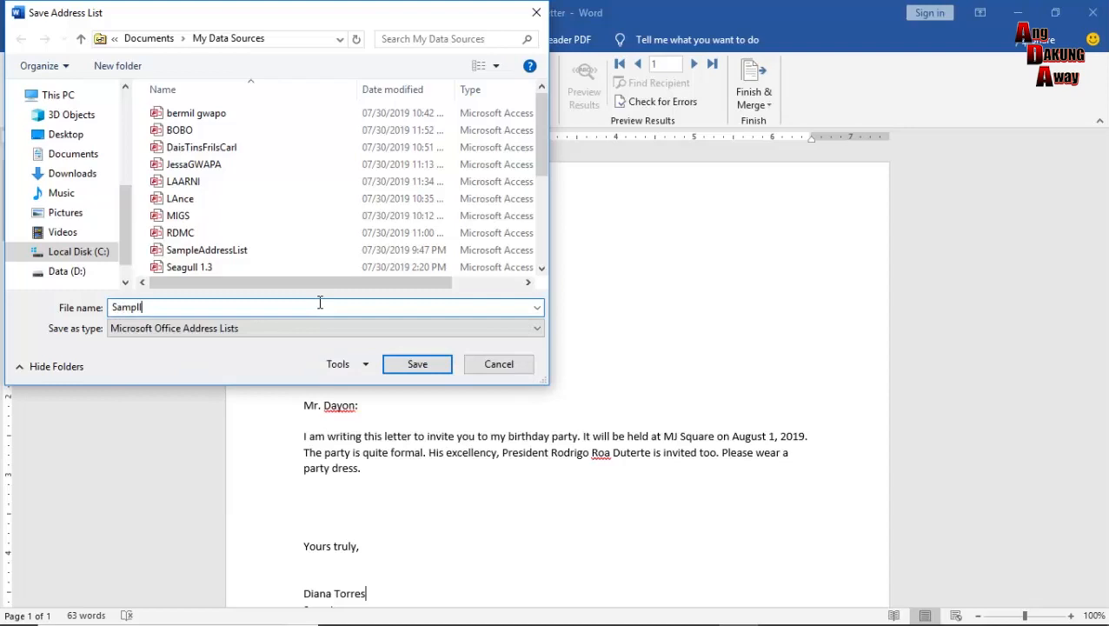
key(BackSpace)
text(e)
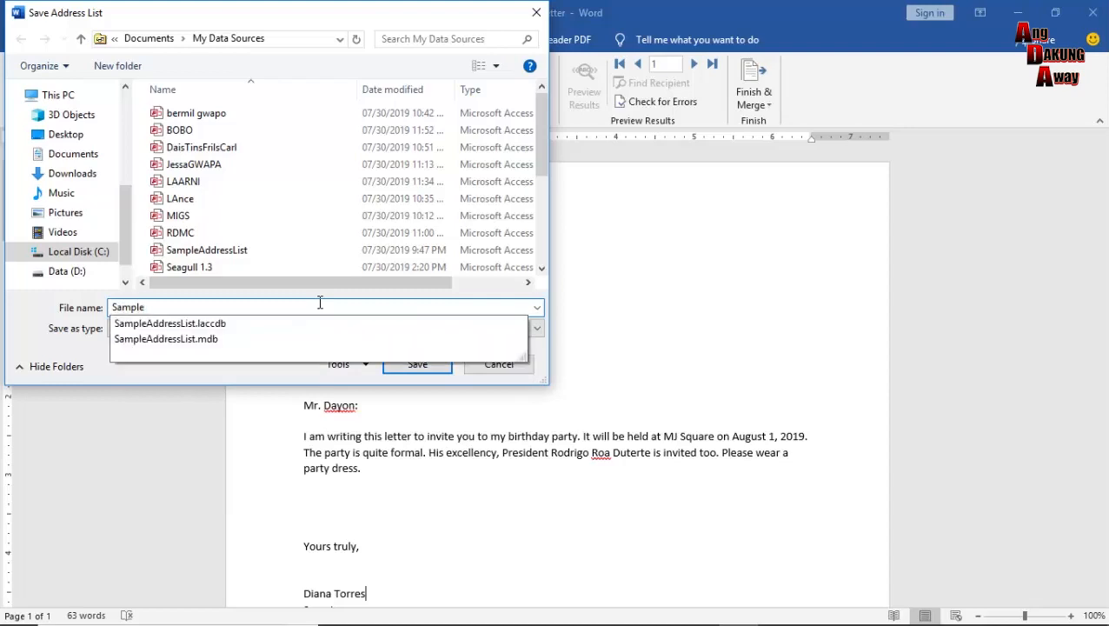
text(AddressList)
key(Left)
key(Left)
key(Right)
key(Right)
key(BackSpace)
key(BackSpace)
key(BackSpace)
key(BackSpace)
key(BackSpace)
key(BackSpace)
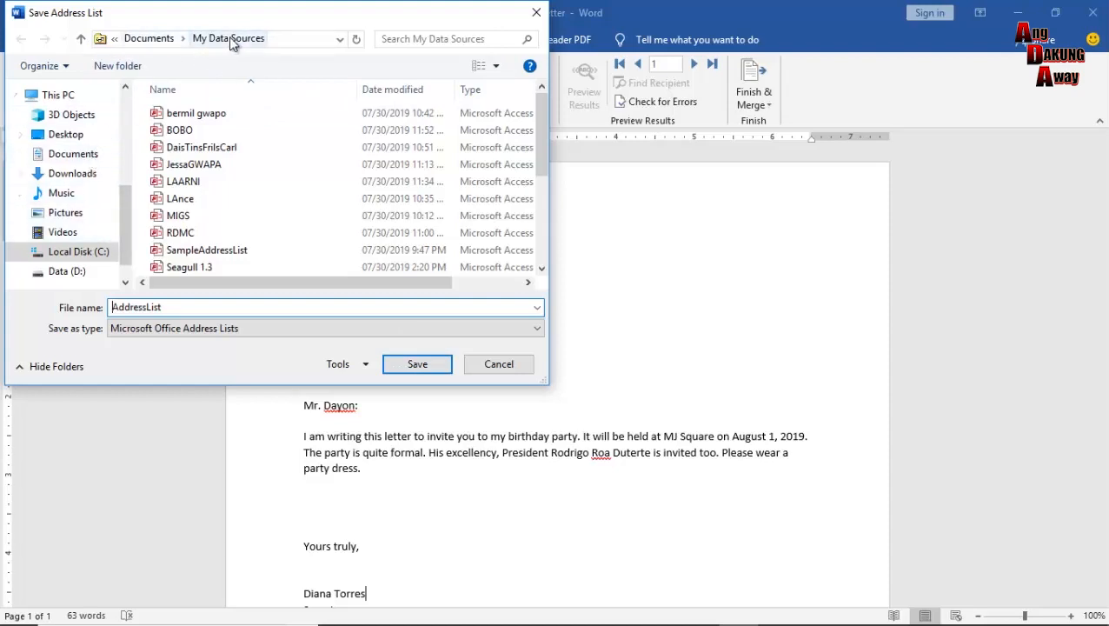
click(418, 365)
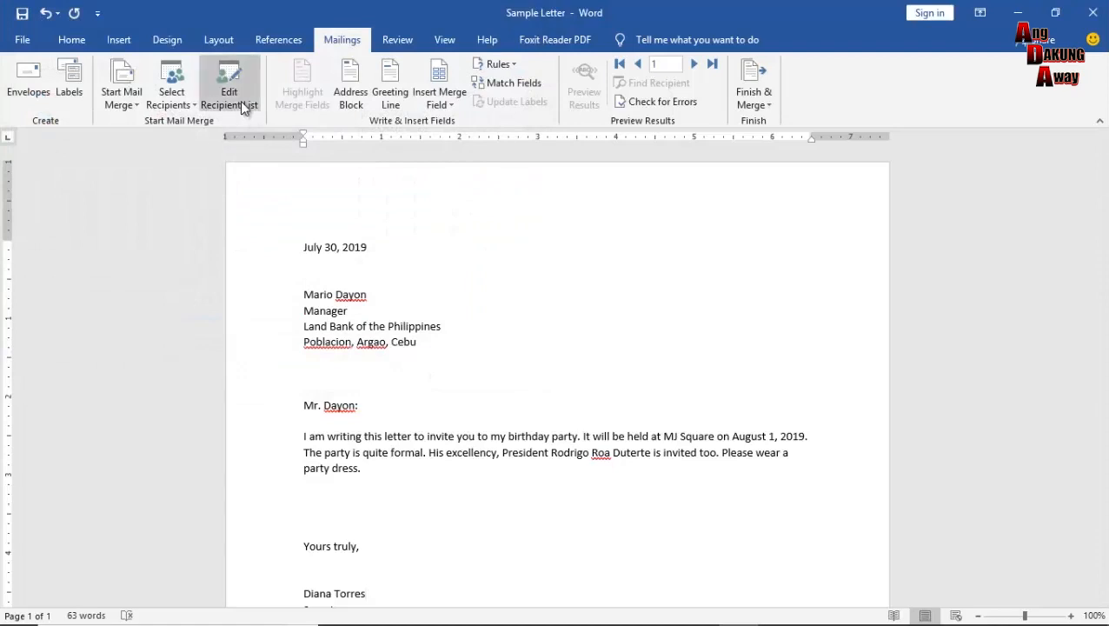
Choose Use an Existing List under Select Recipients to browse for a data source.
click(188, 105)
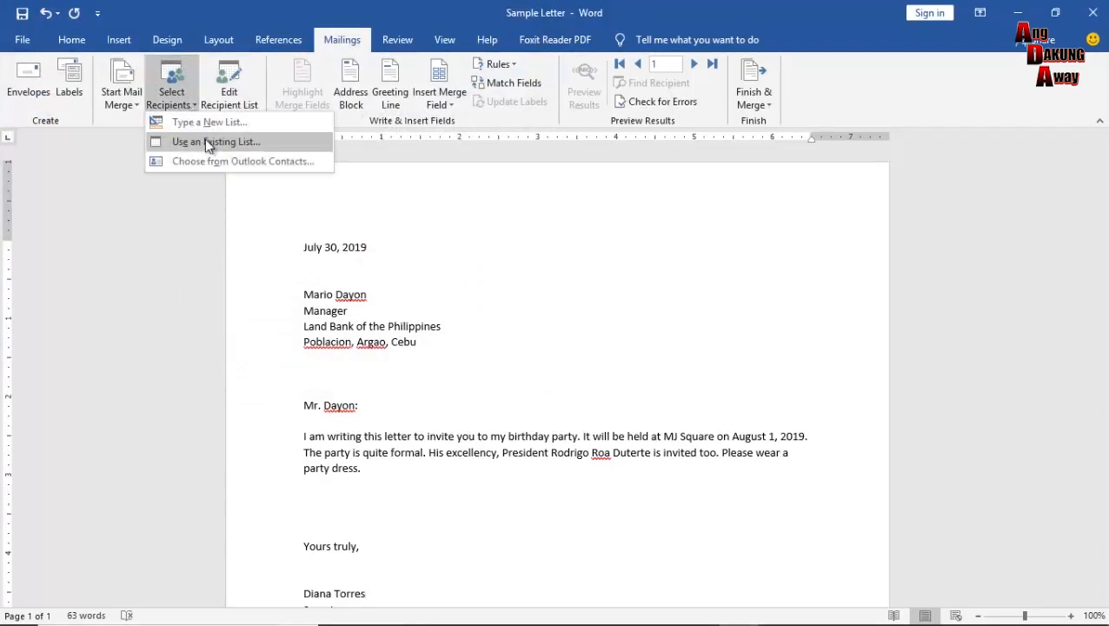
click(205, 137)
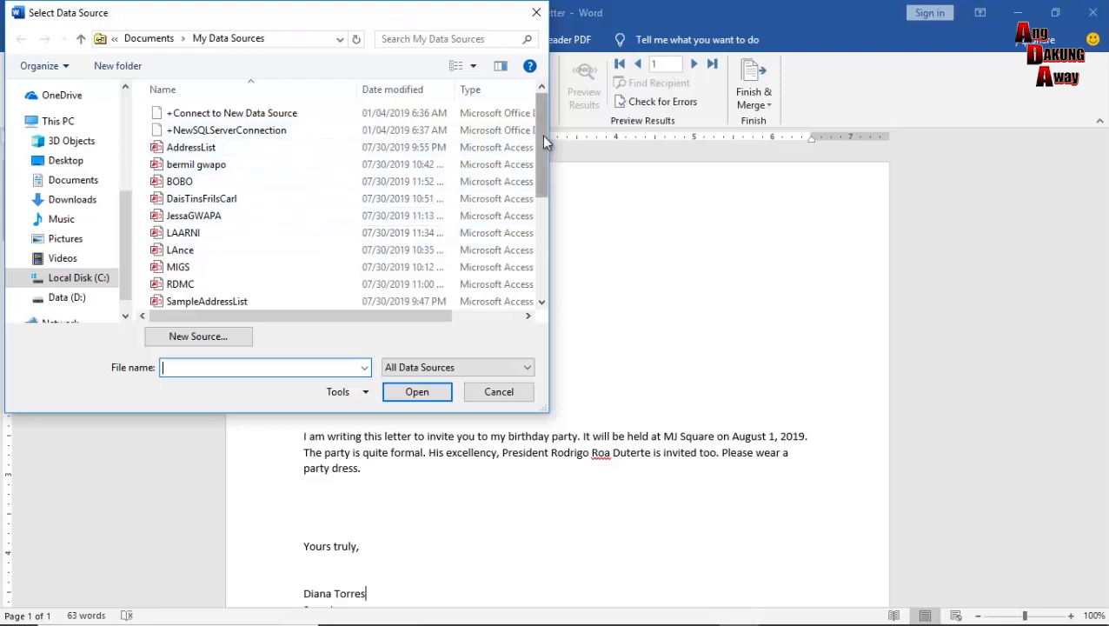
Attach the AddressList file as the letter's recipient list via Select Data Source.
mouse_move(542, 141)
mouse_down()
mouse_move(541, 265)
mouse_move(549, 132)
mouse_up()
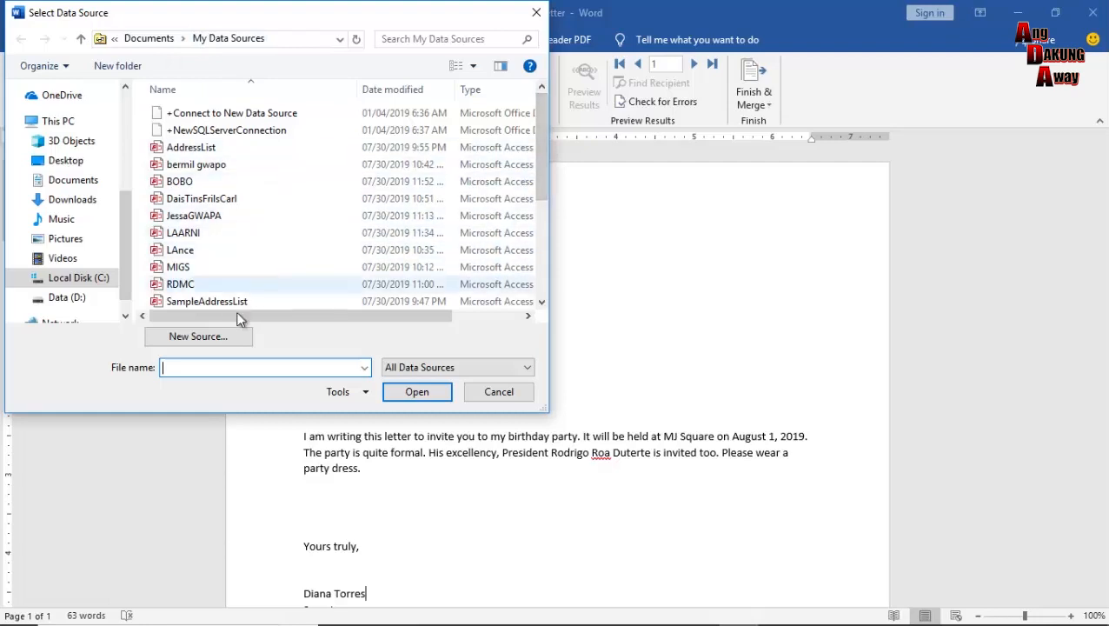
click(230, 154)
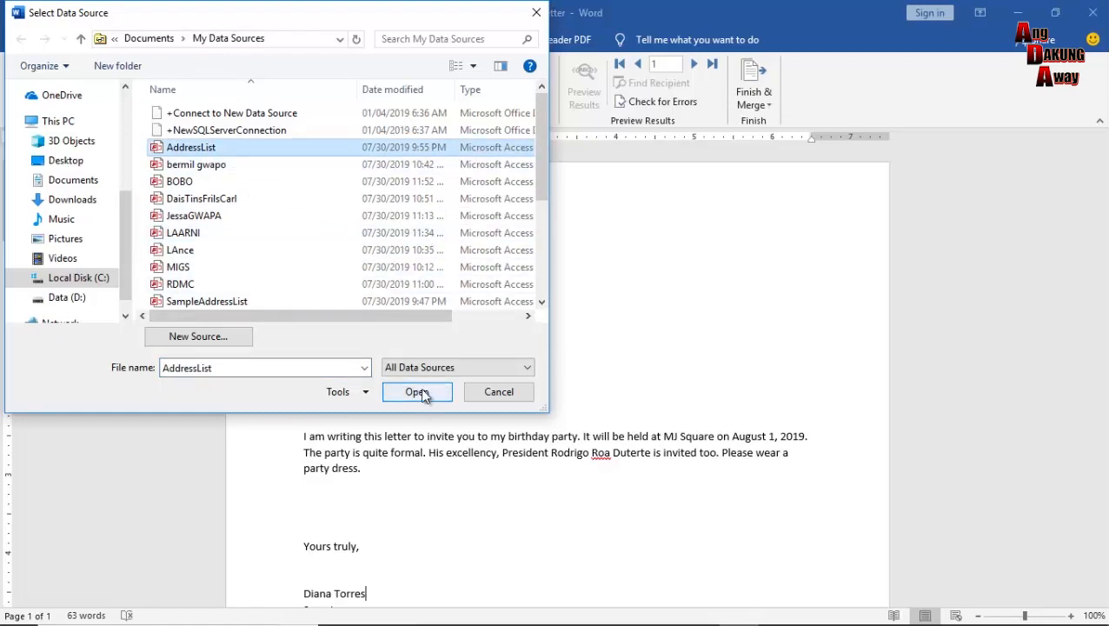
double_click(281, 152)
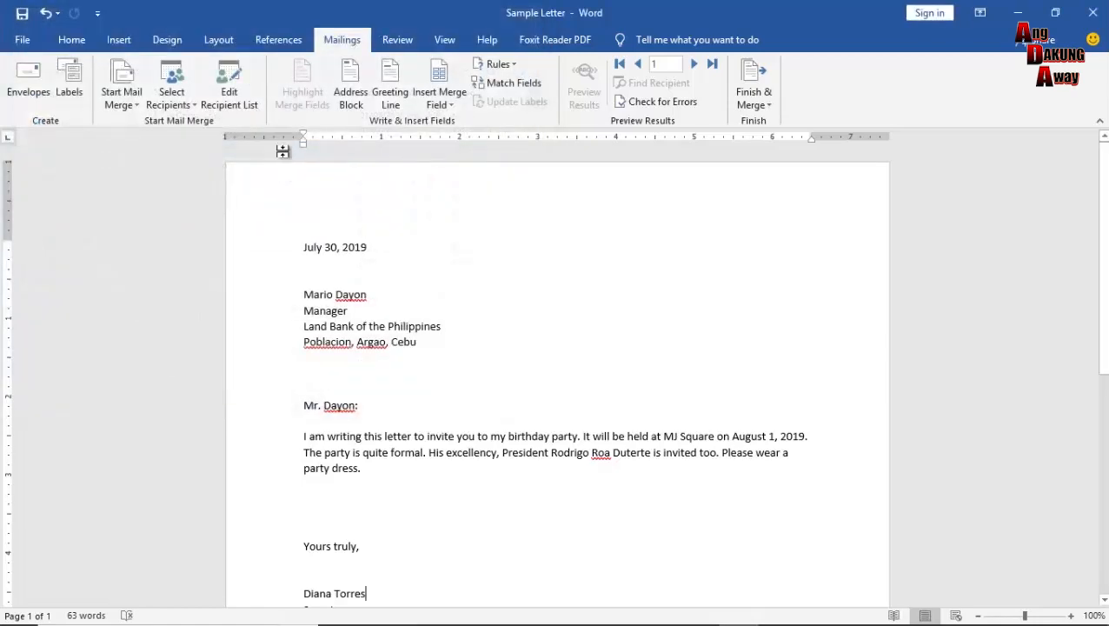
click(190, 104)
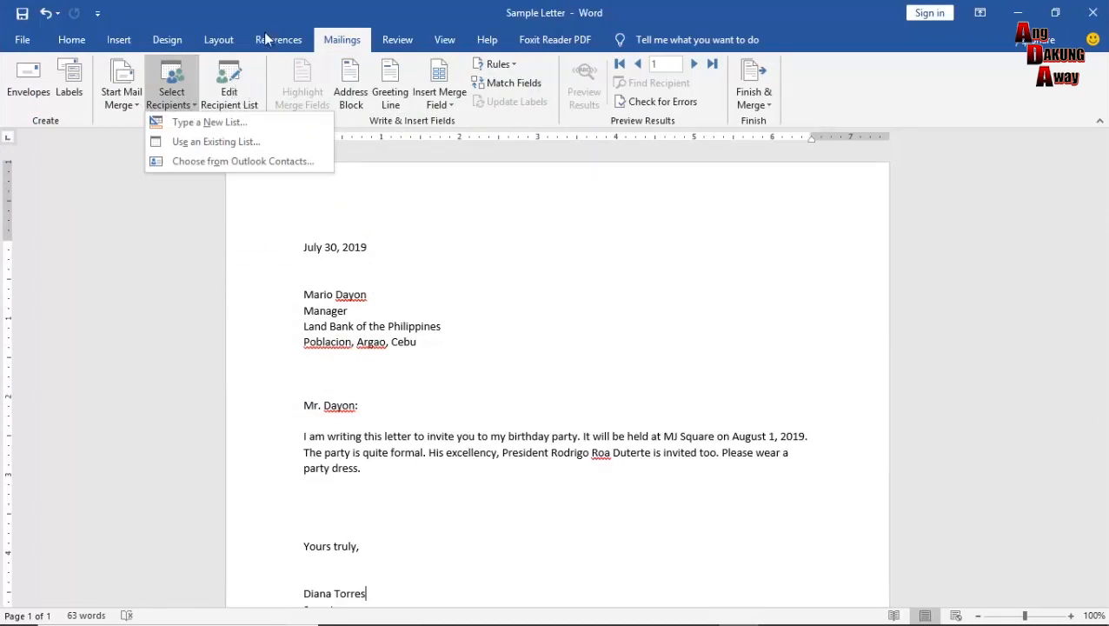
click(279, 4)
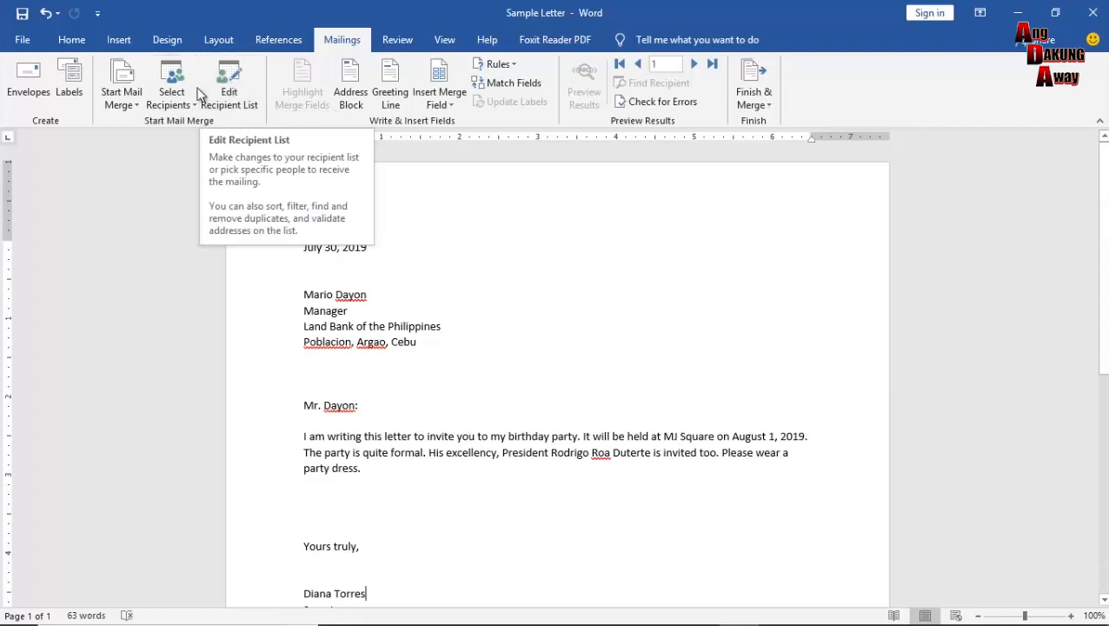
Open Edit Recipient List and select the AddressList.mdb data source with its three entries.
click(233, 86)
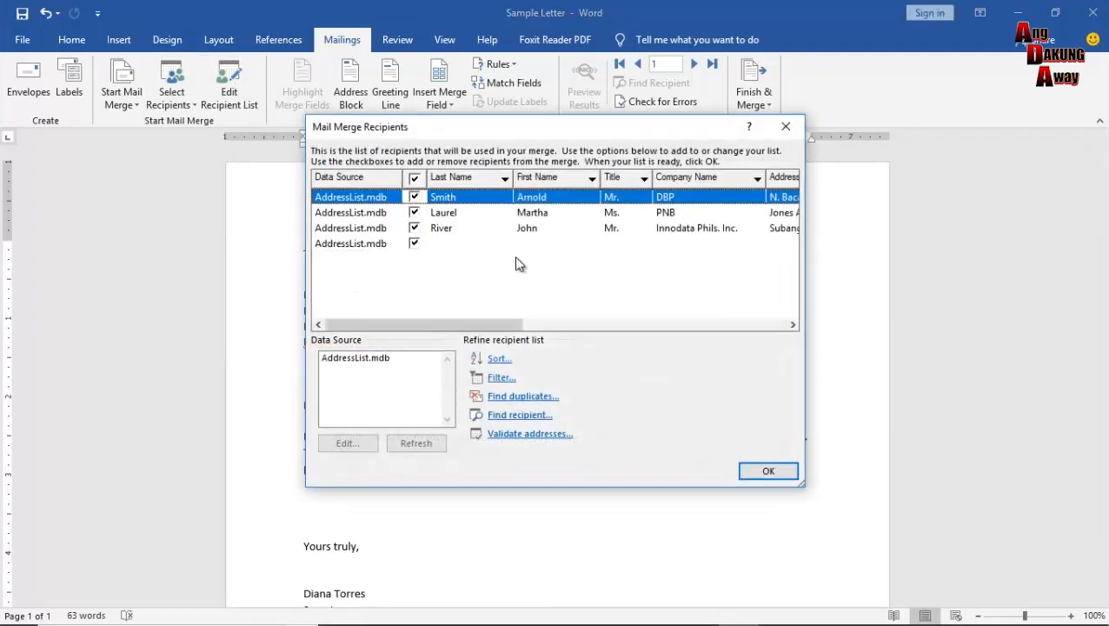
drag(488, 324, 476, 347)
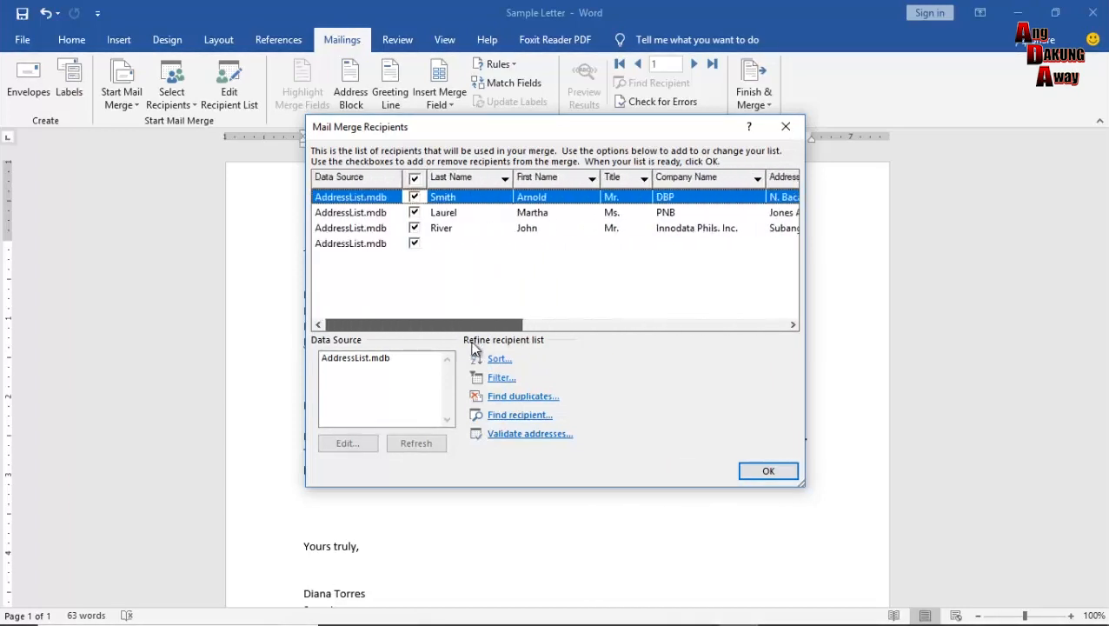
click(367, 360)
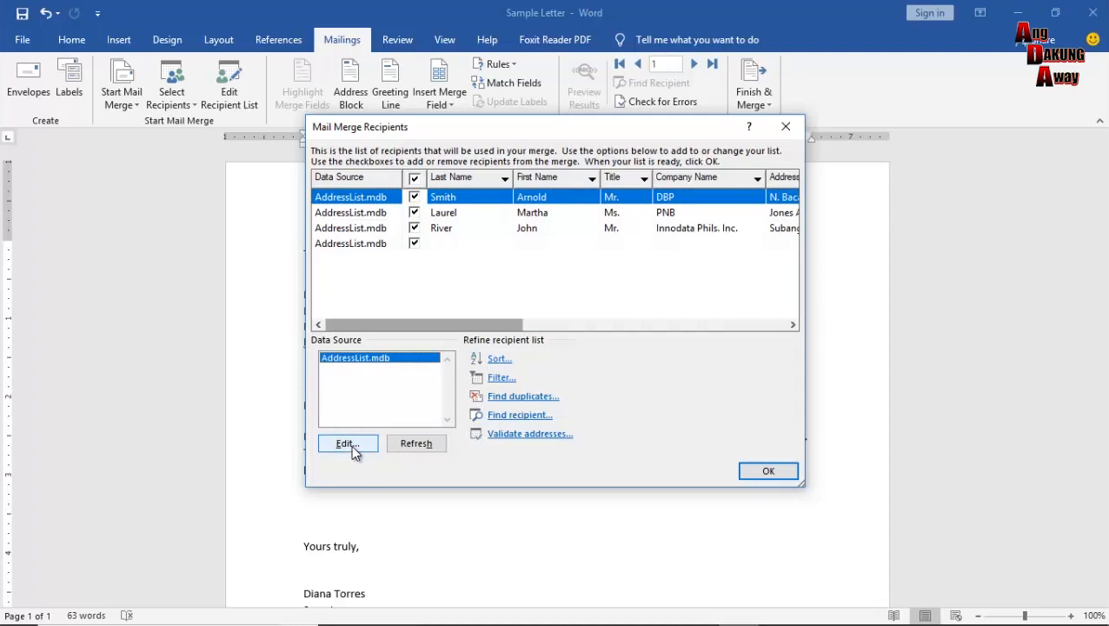
Review the AddressList table in Edit Data Source, then close it and Mail Merge Recipients.
click(348, 443)
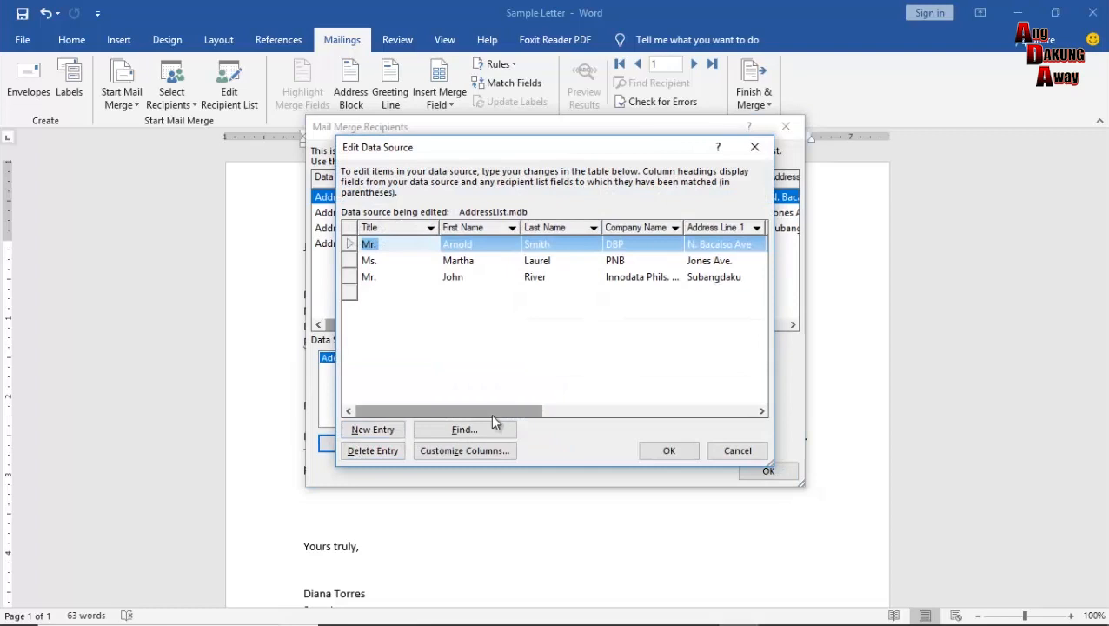
drag(492, 411, 471, 424)
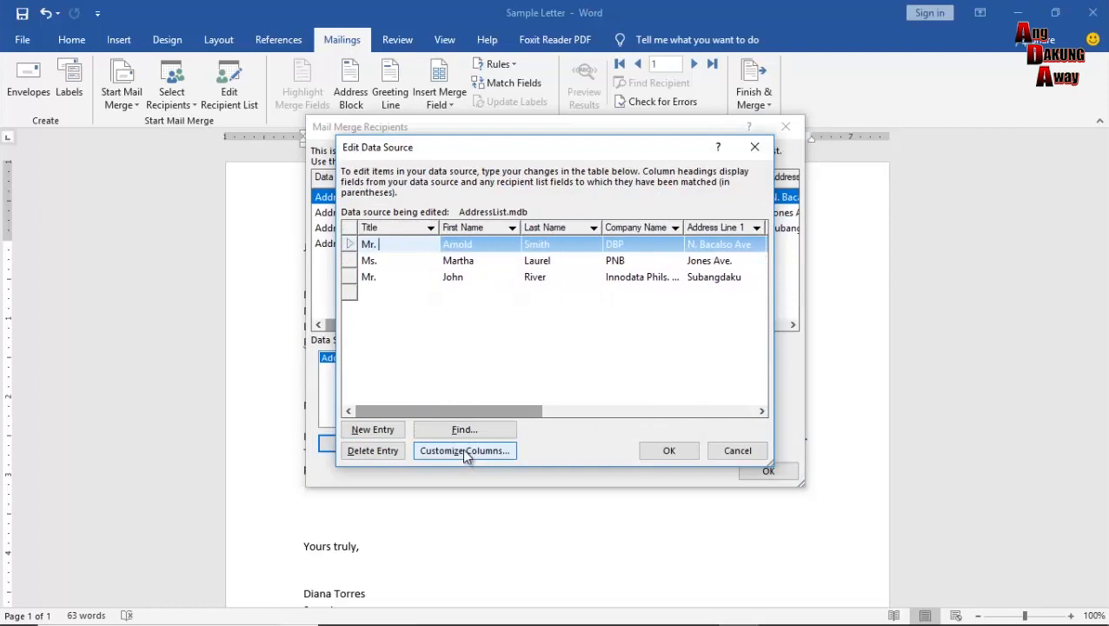
click(755, 146)
click(783, 130)
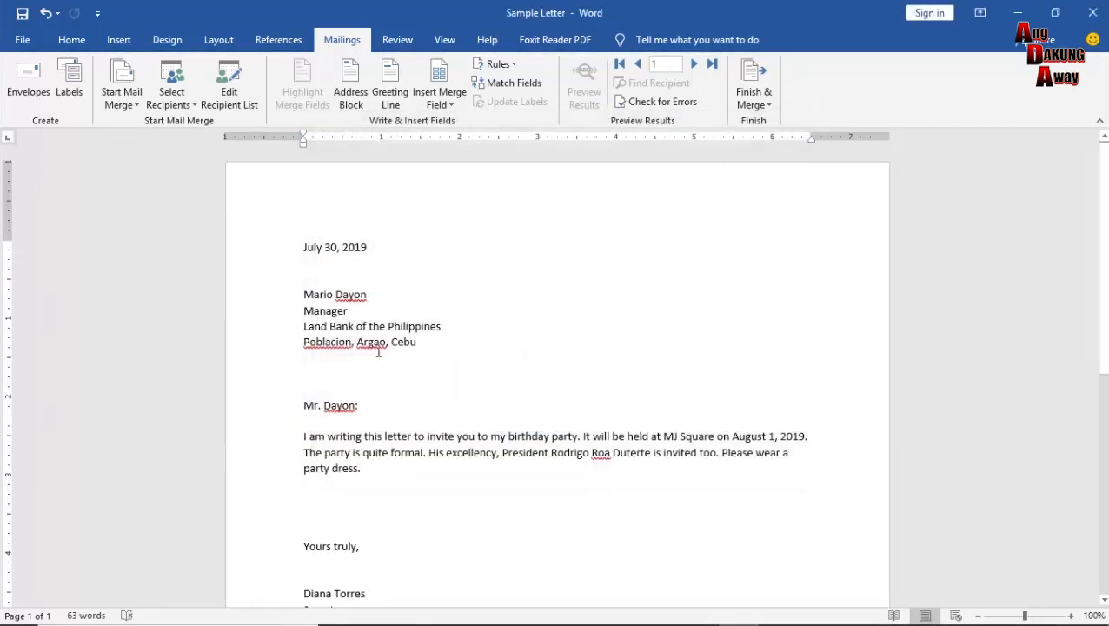
Reopen Edit Recipient List and select AddressList.mdb showing the DBP, PNB and Innodata recipients.
click(242, 96)
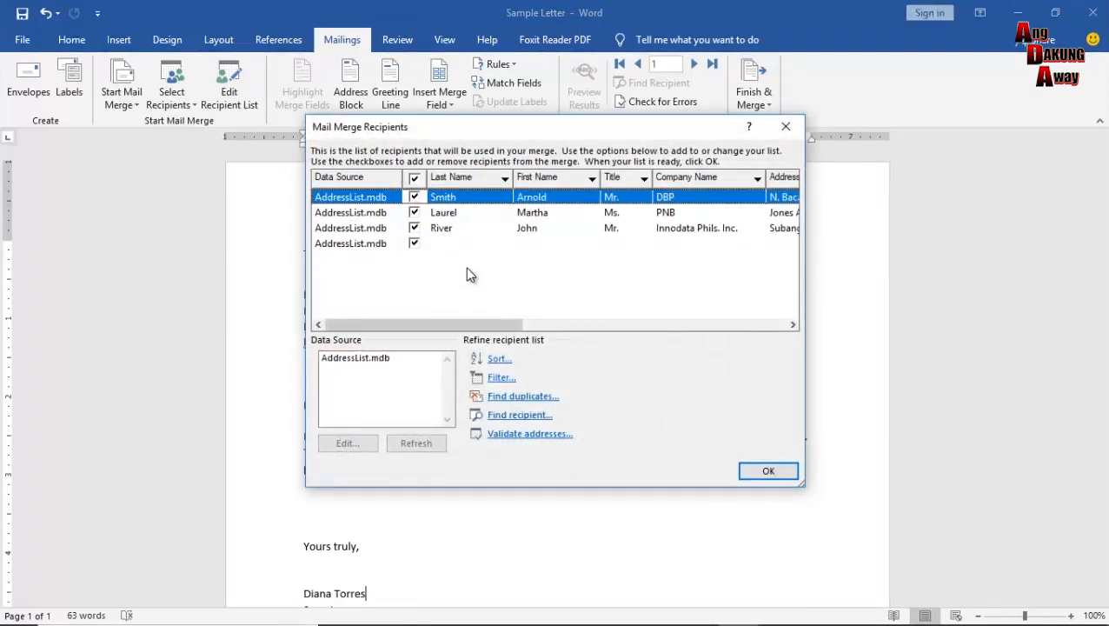
drag(500, 328, 575, 309)
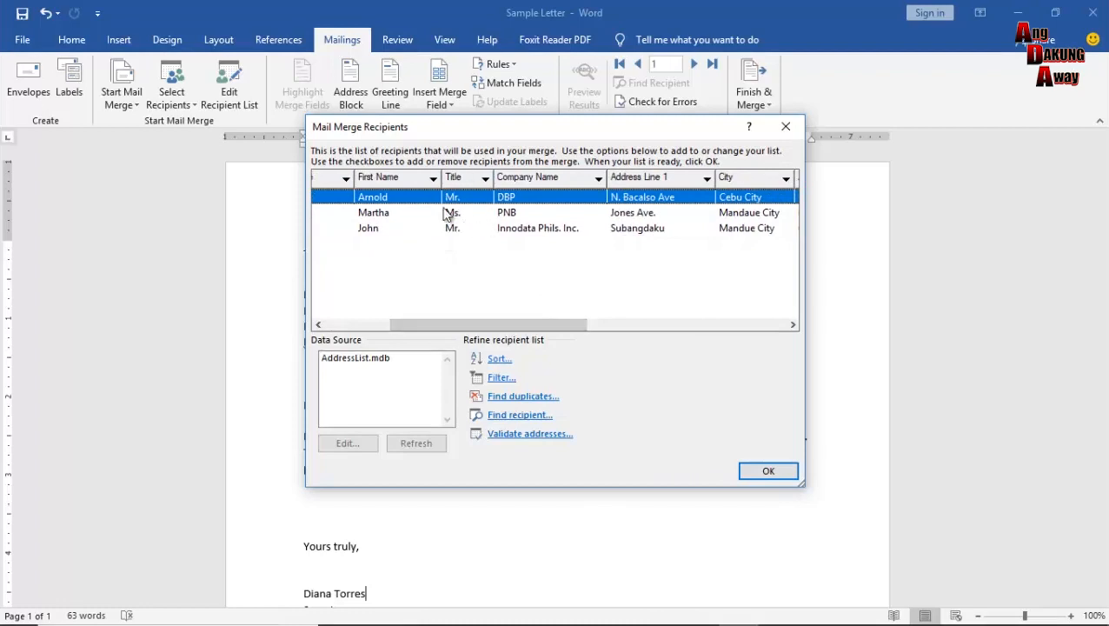
drag(456, 317, 517, 324)
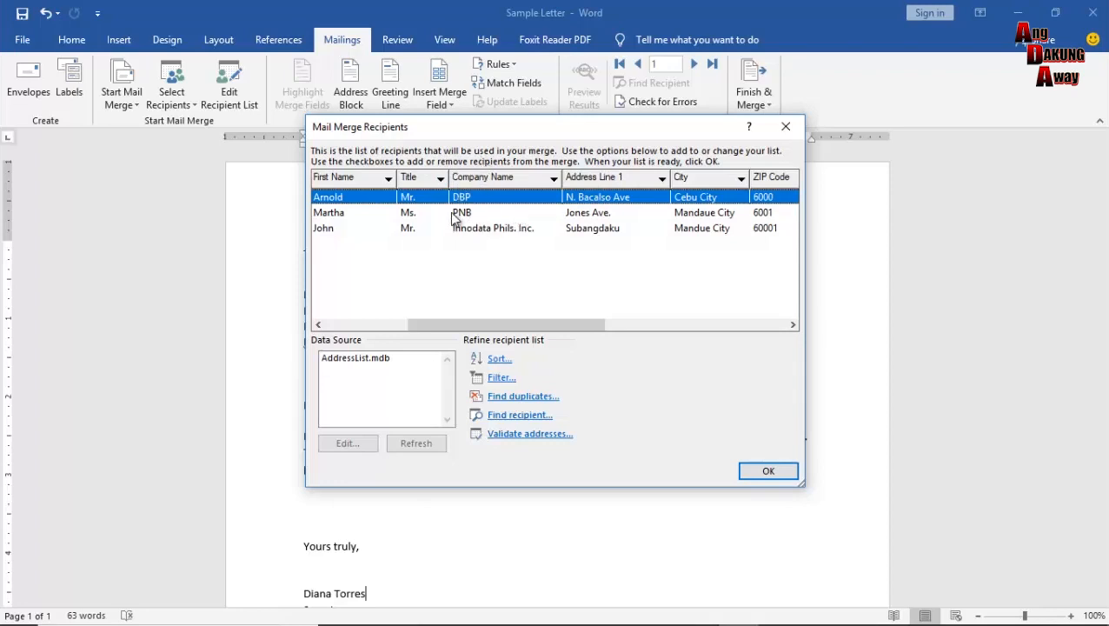
click(367, 365)
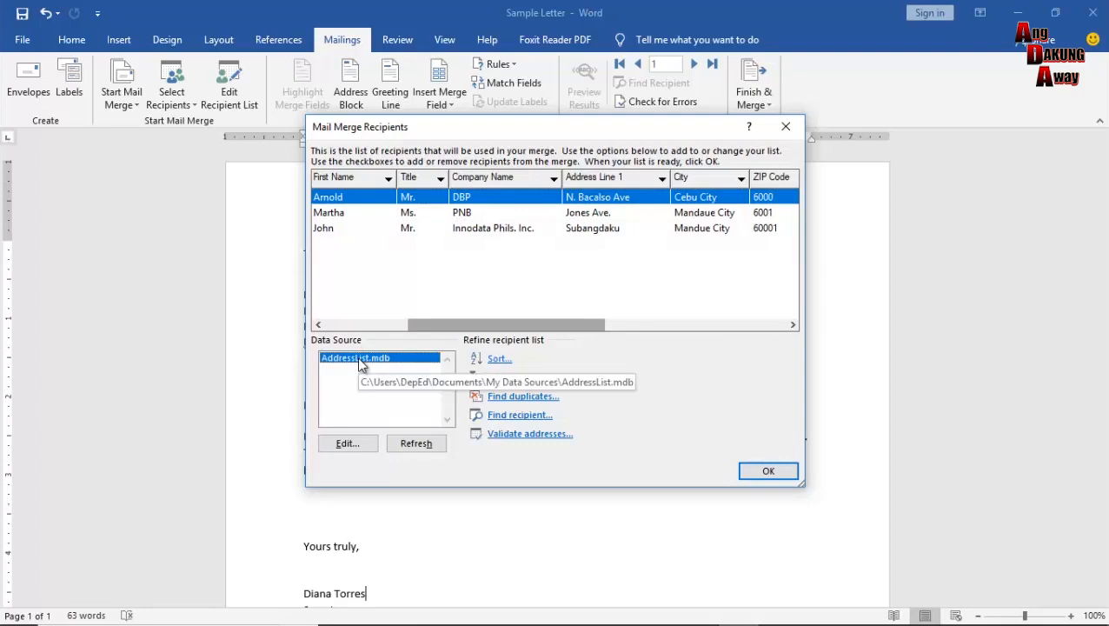
Edit AddressList.mdb, choose Customize Columns, and save the pending changes when prompted.
click(358, 443)
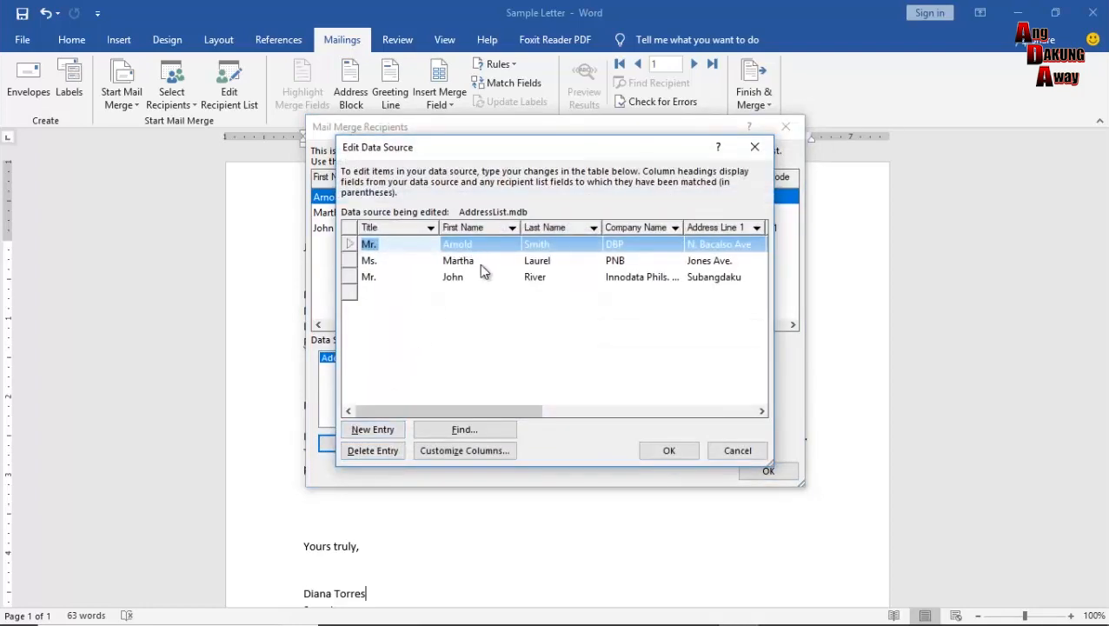
click(478, 452)
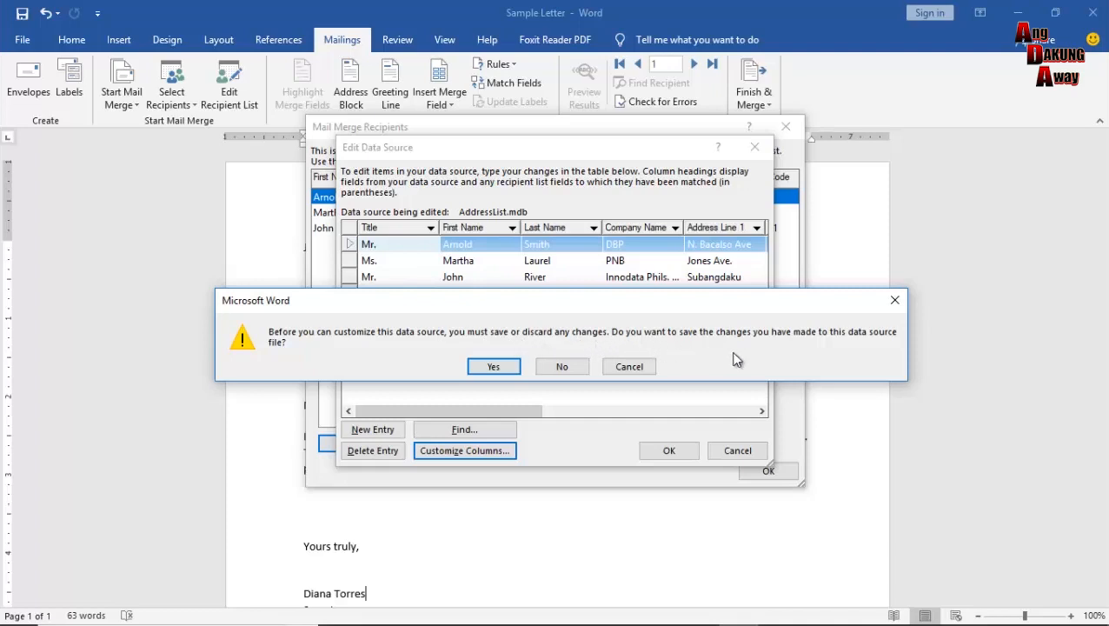
click(494, 367)
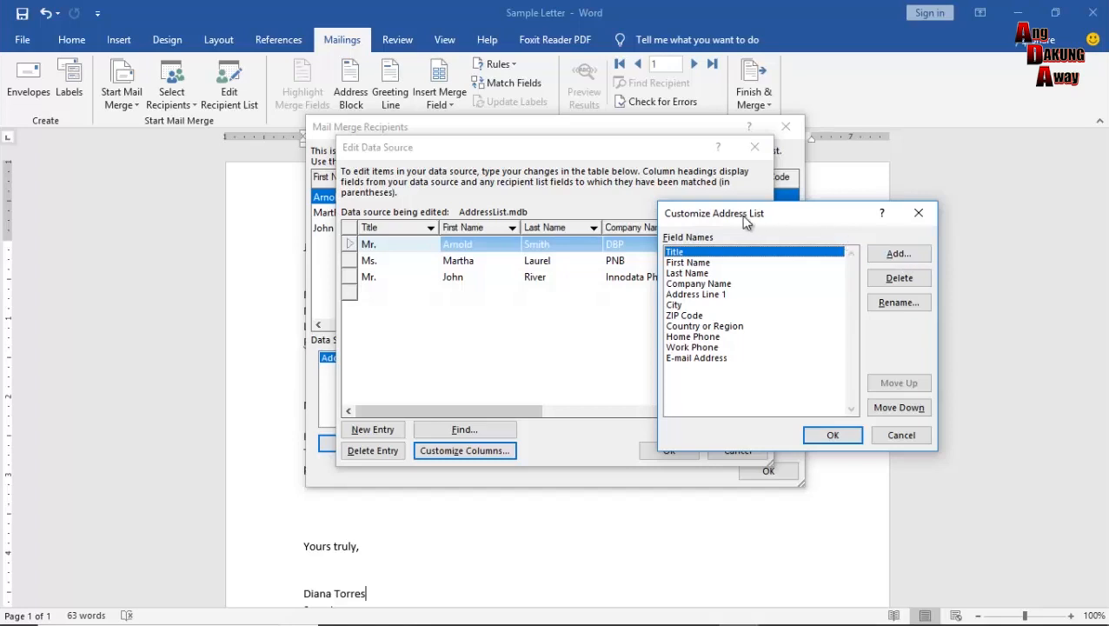
Add a new field named Position to the address list.
drag(724, 219, 582, 181)
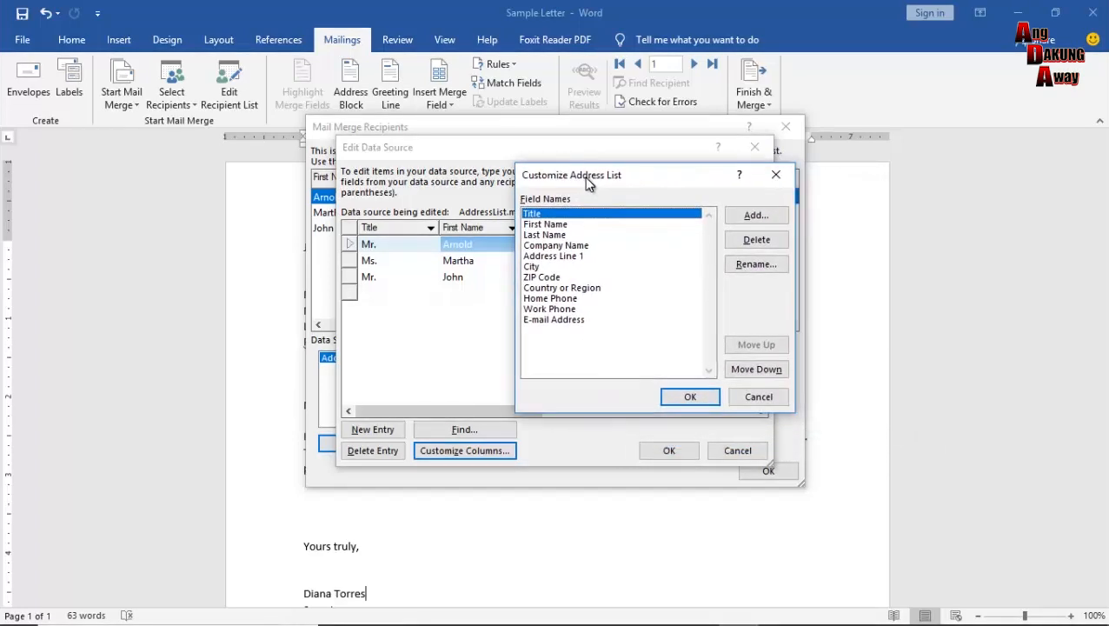
click(754, 219)
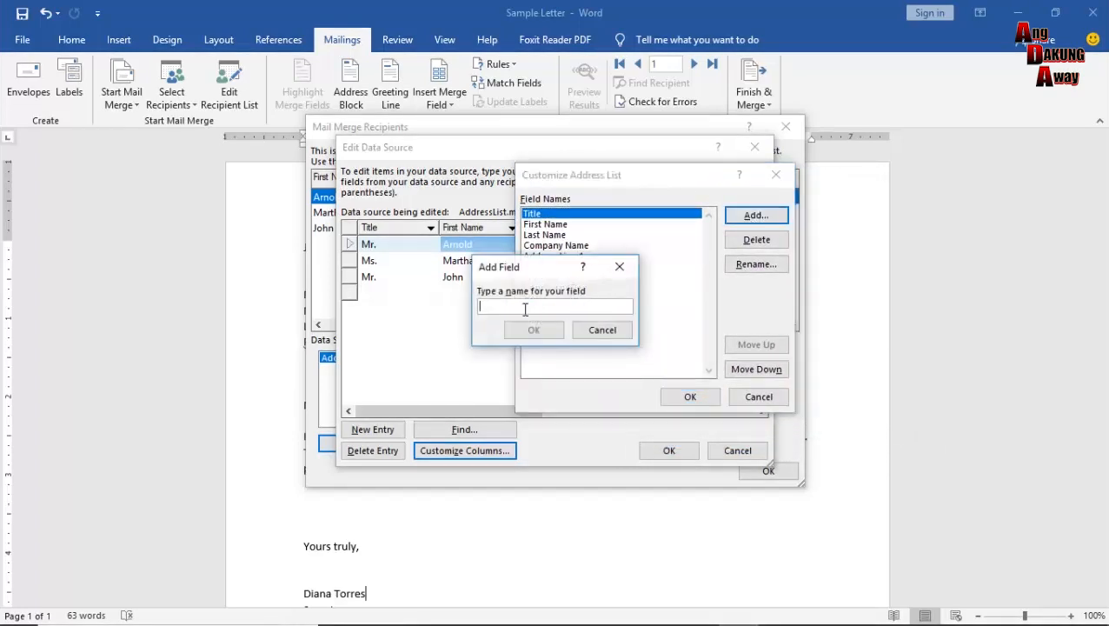
text(Position)
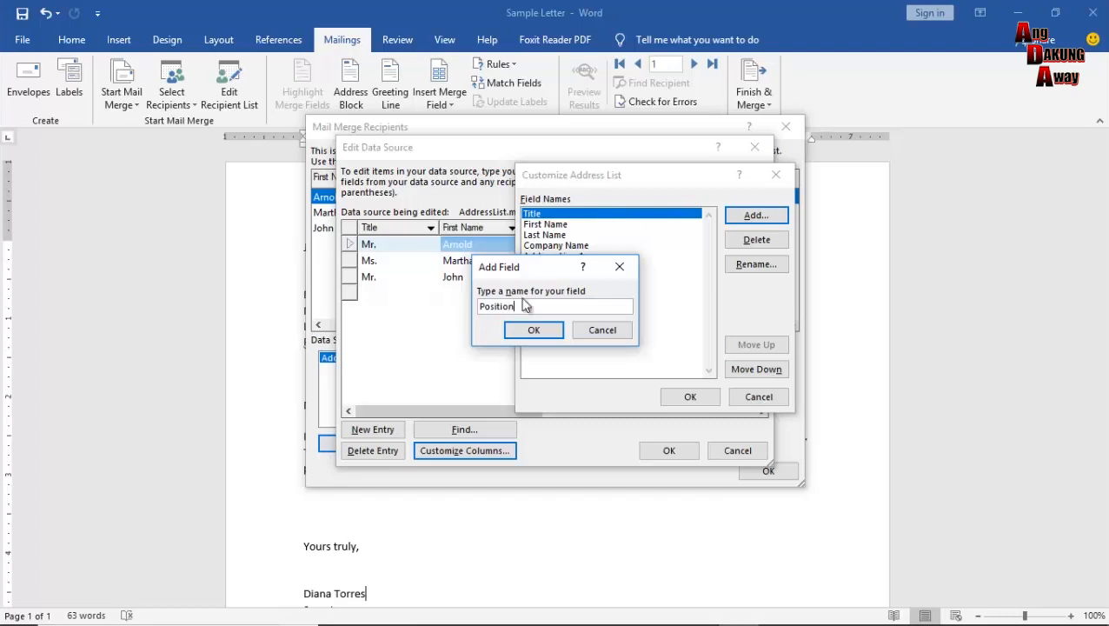
click(536, 333)
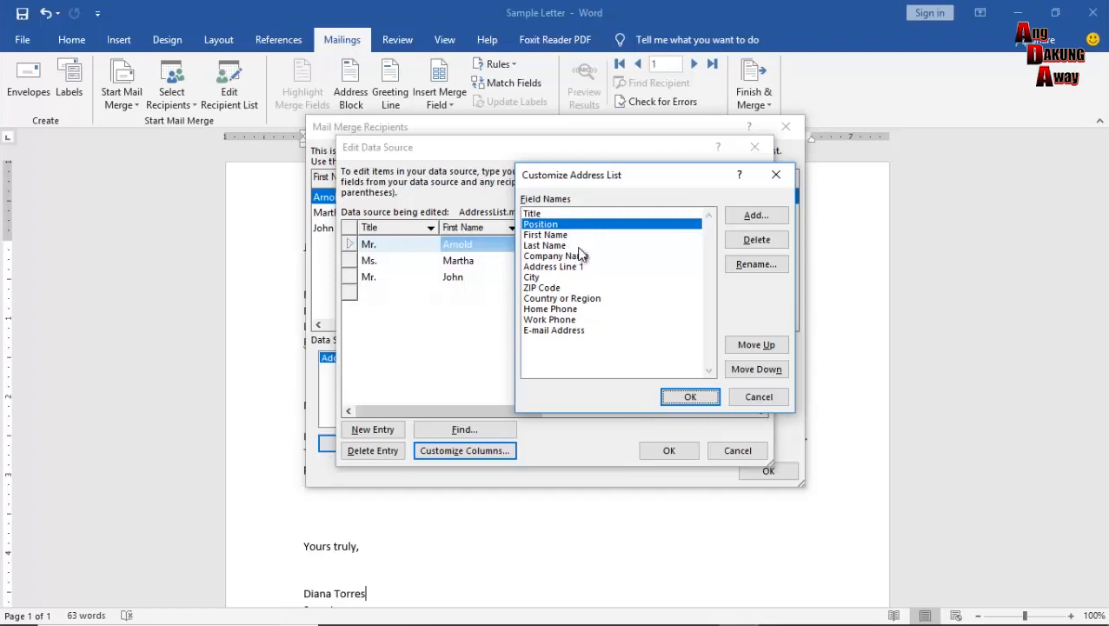
Move Position down twice so it sits after Last Name, before Company Name.
click(581, 258)
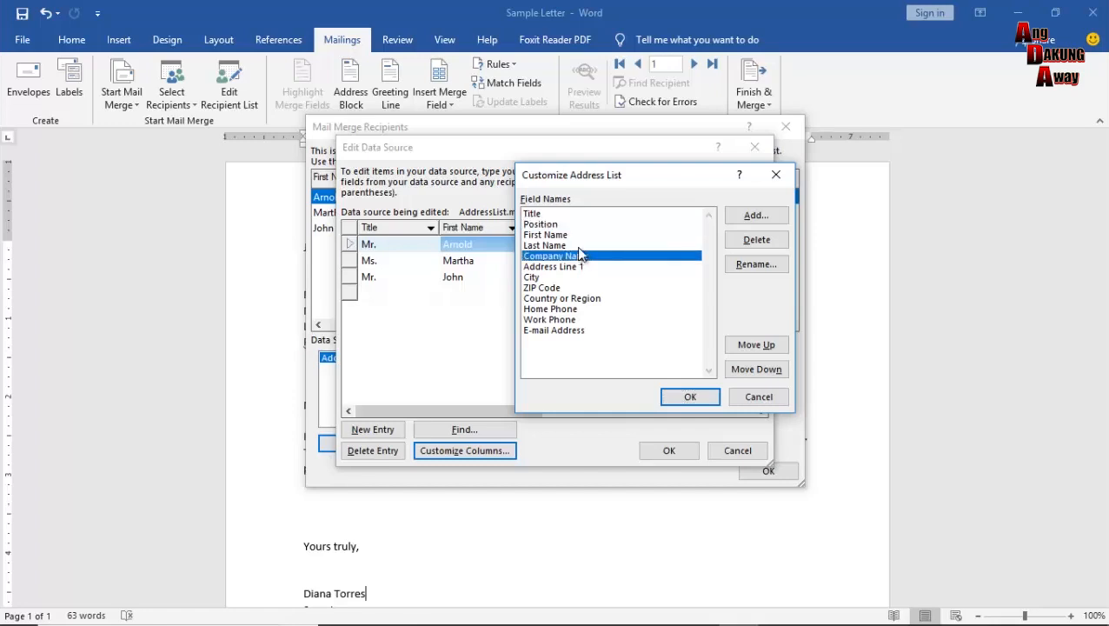
click(574, 225)
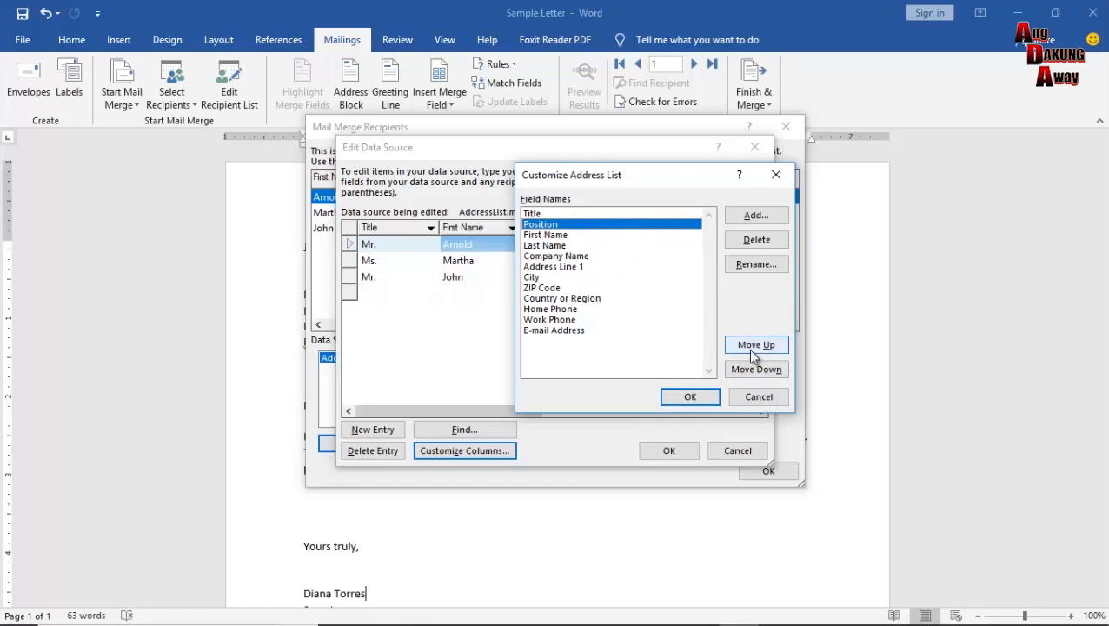
click(589, 248)
click(587, 227)
click(755, 370)
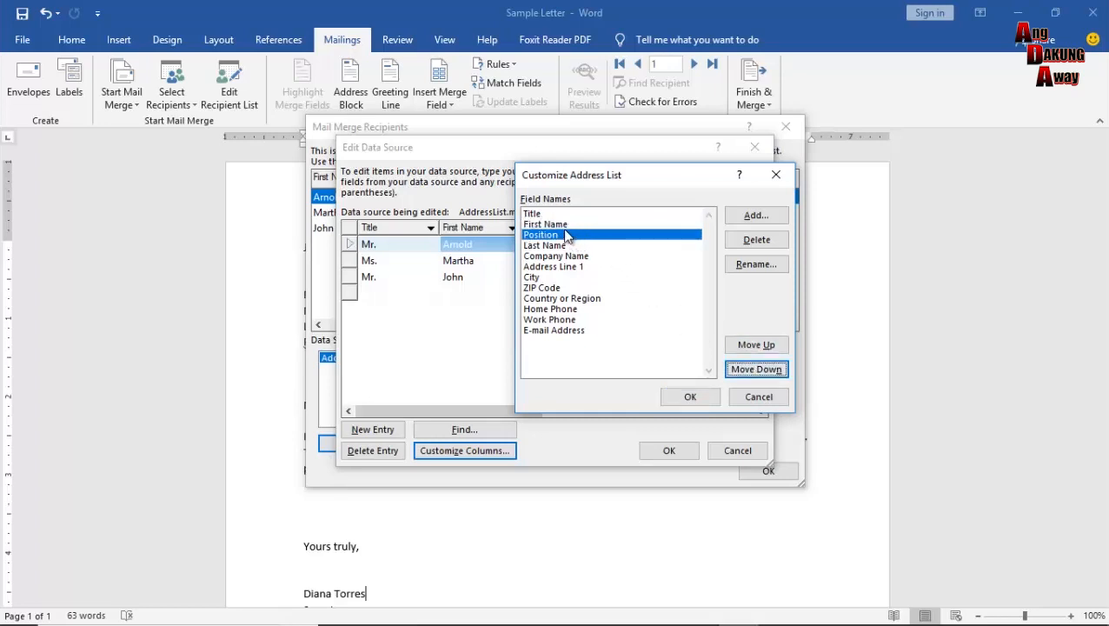
click(761, 370)
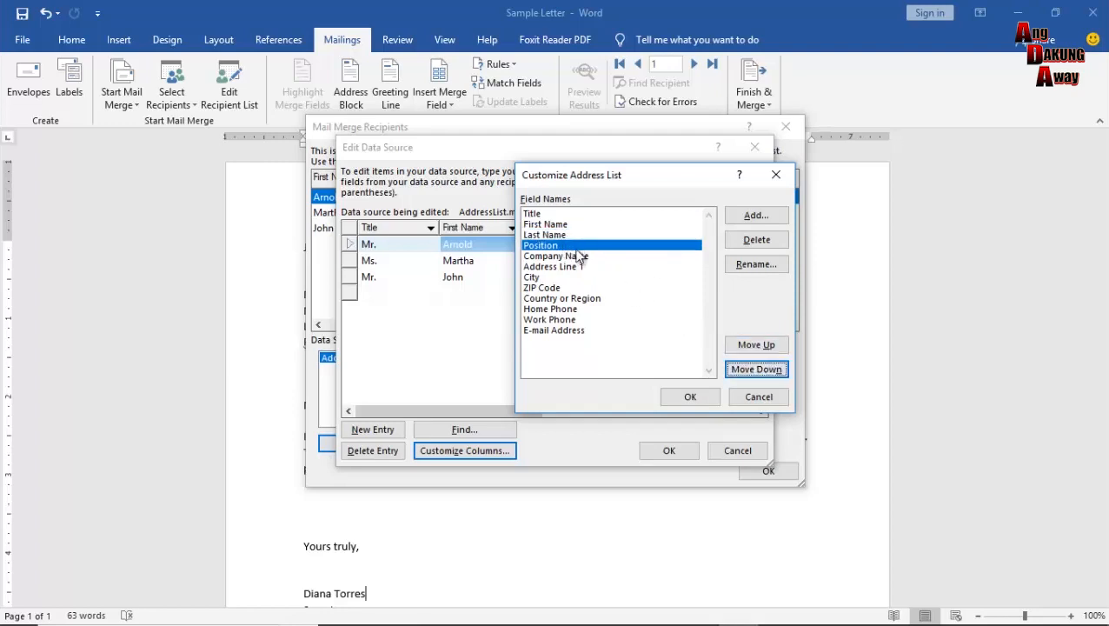
Enter positions Manager, Accountant and General Manager for the three recipients.
click(690, 398)
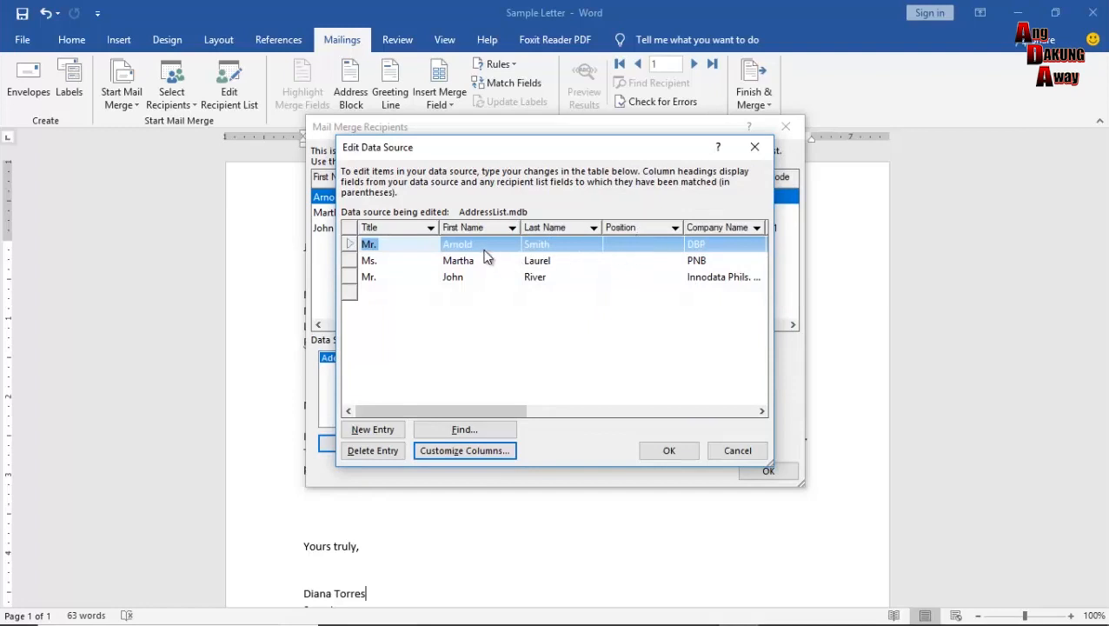
click(632, 244)
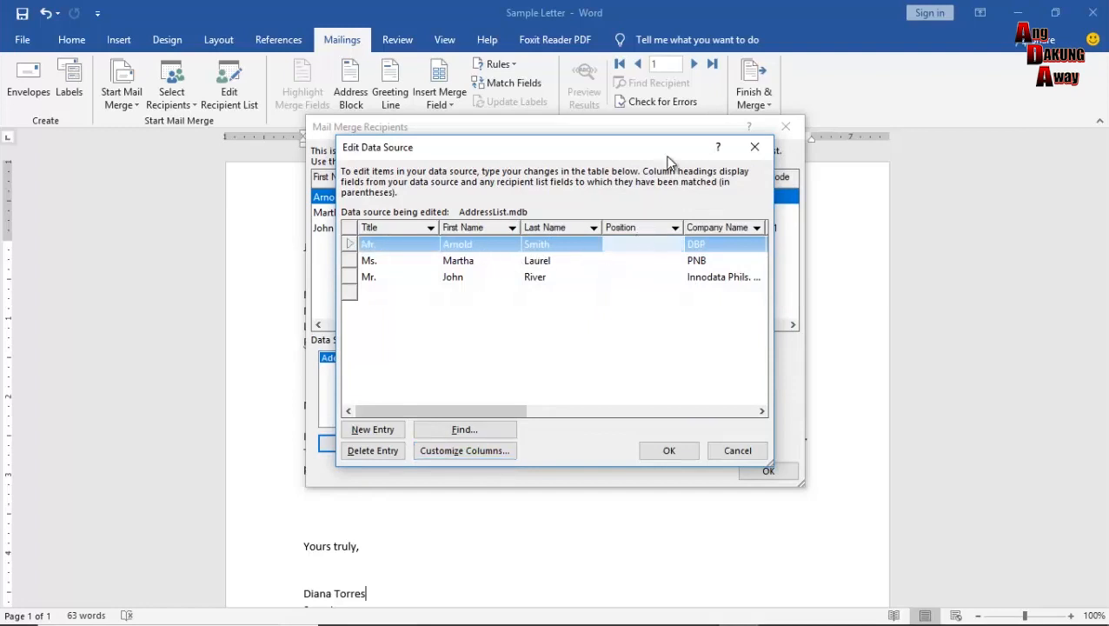
text(Manager)
click(619, 262)
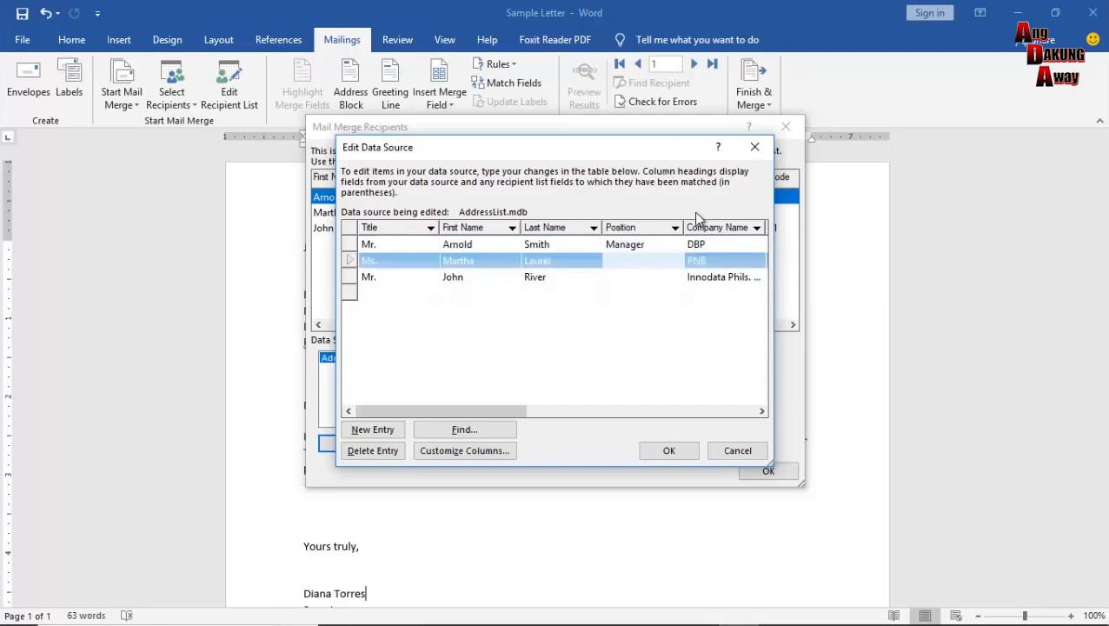
text(Accountant)
click(621, 279)
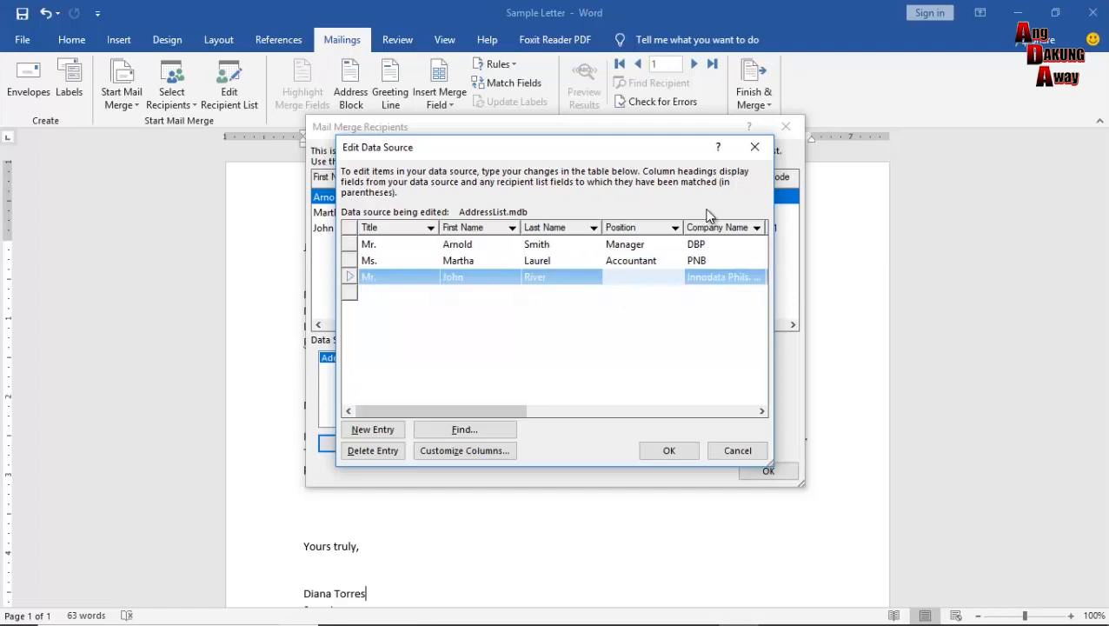
text(General Manager)
Commit the entries and save the changes to AddressList.mdb.
click(643, 295)
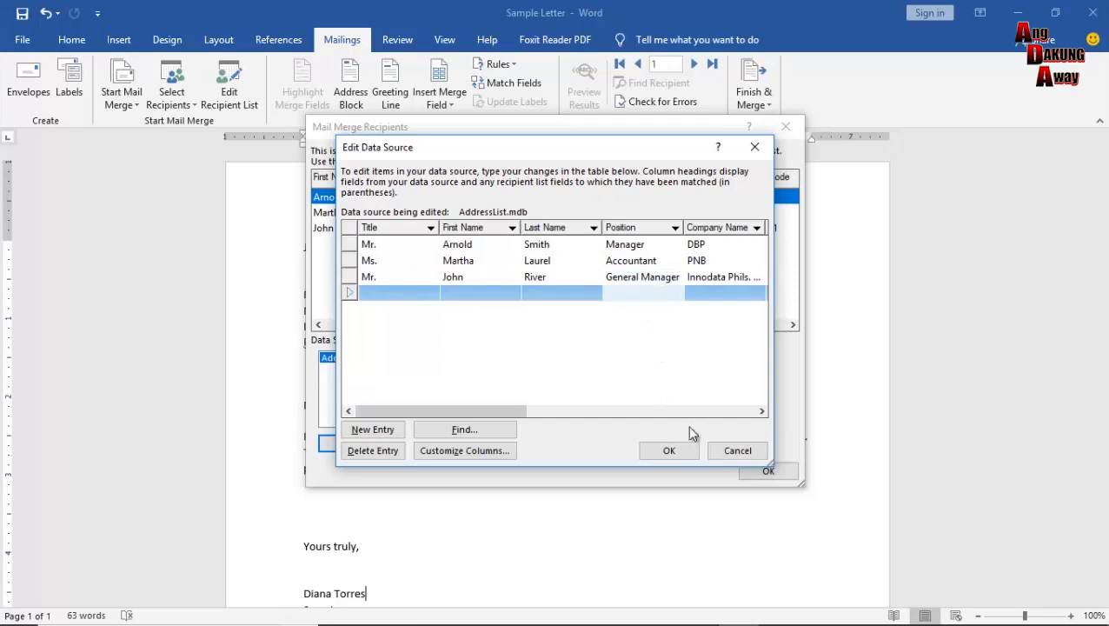
click(671, 453)
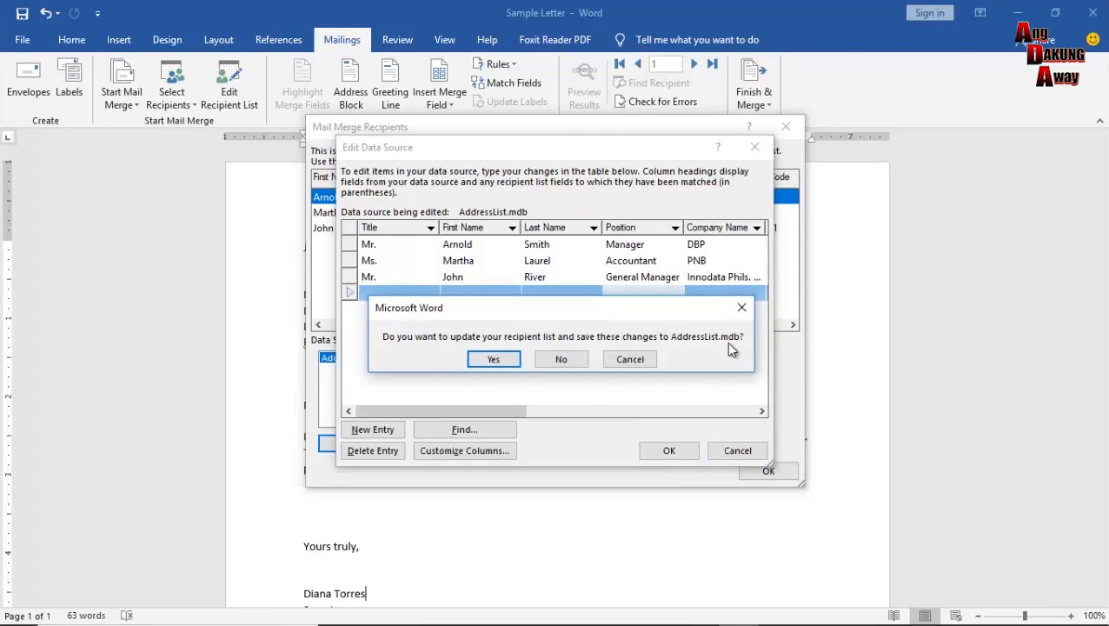
click(492, 359)
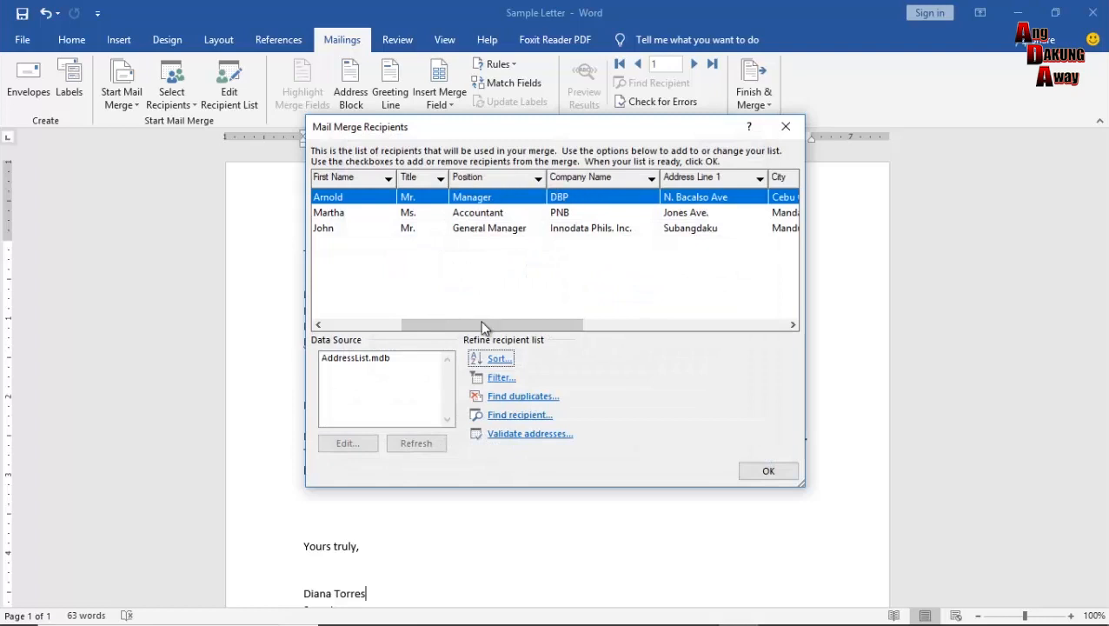
drag(469, 331, 395, 328)
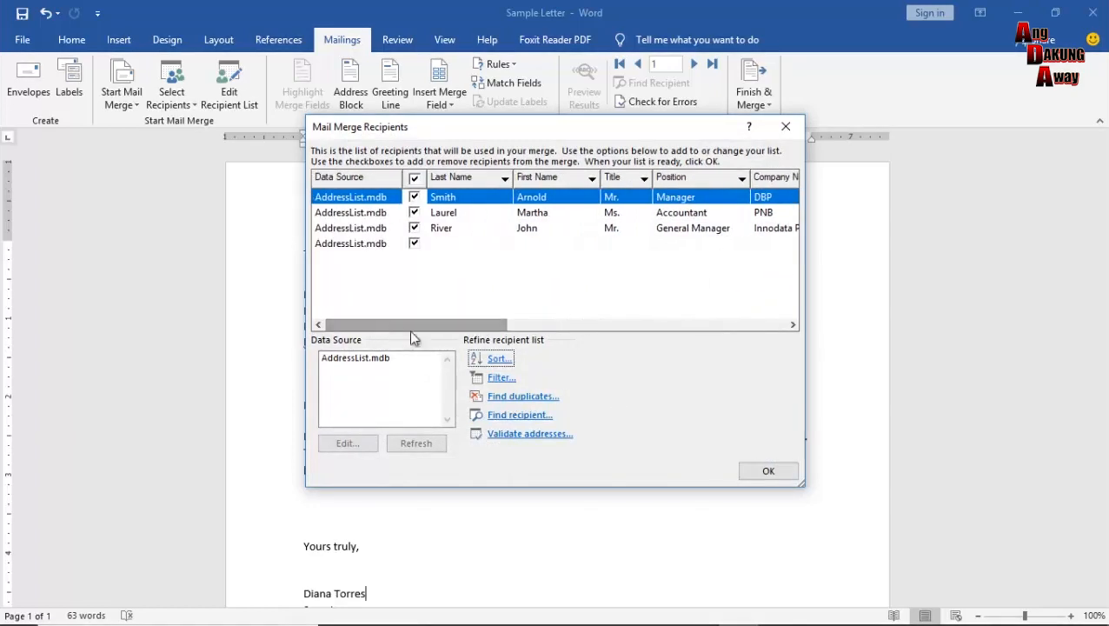
Click OK to close Mail Merge Recipients and return to the Sample Letter.
click(763, 472)
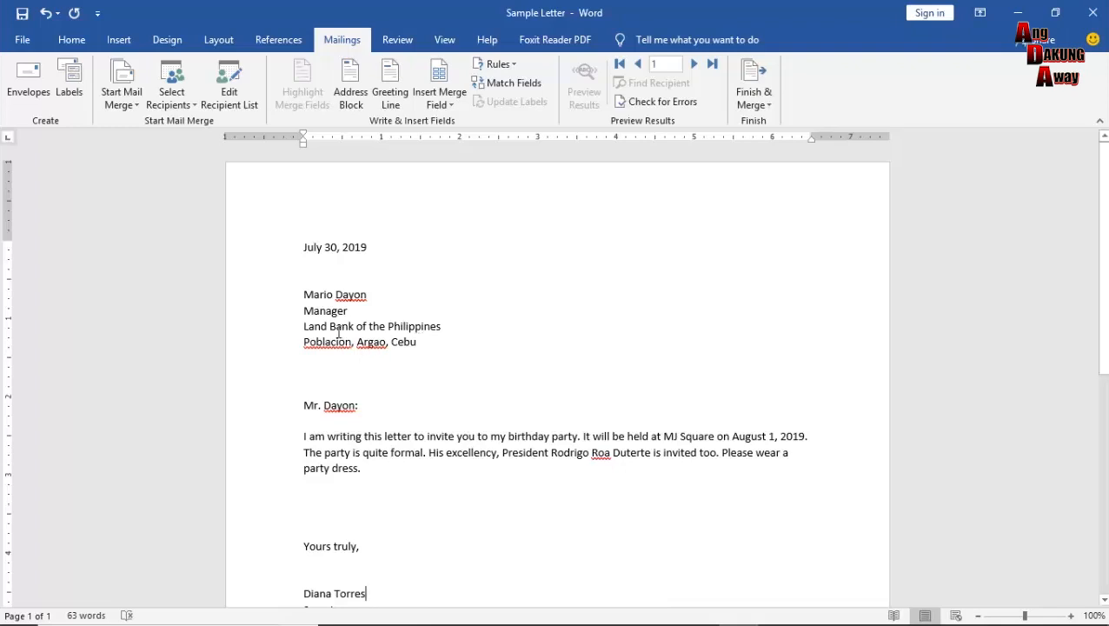
Delete the four typed address lines under the date, leaving blank lines for merge fields.
drag(303, 296, 426, 352)
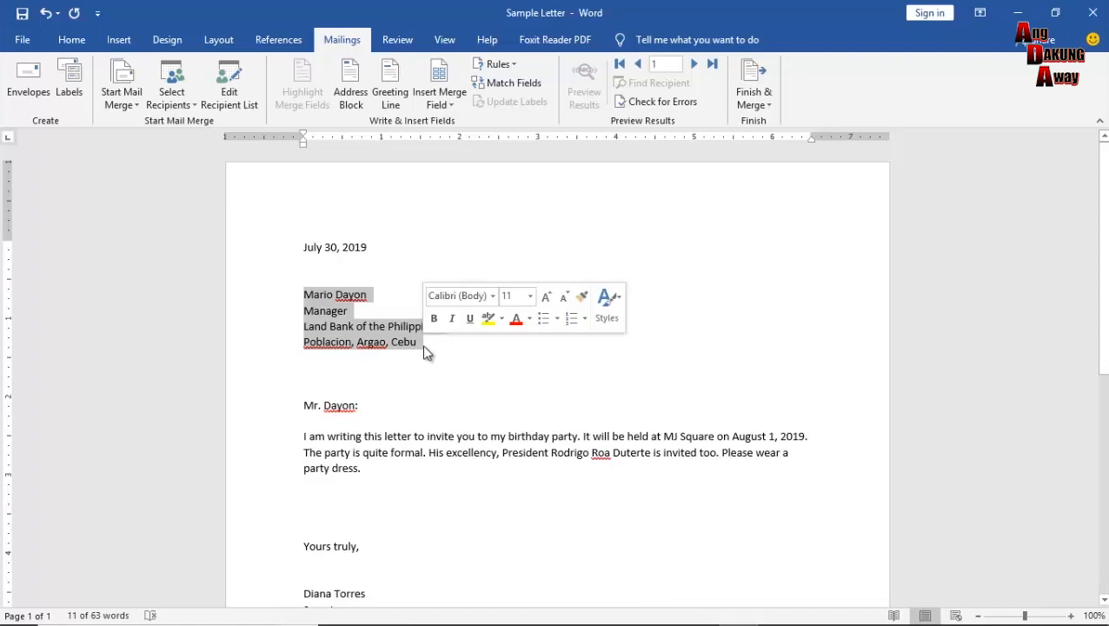
key(Delete)
key(Return)
key(Return)
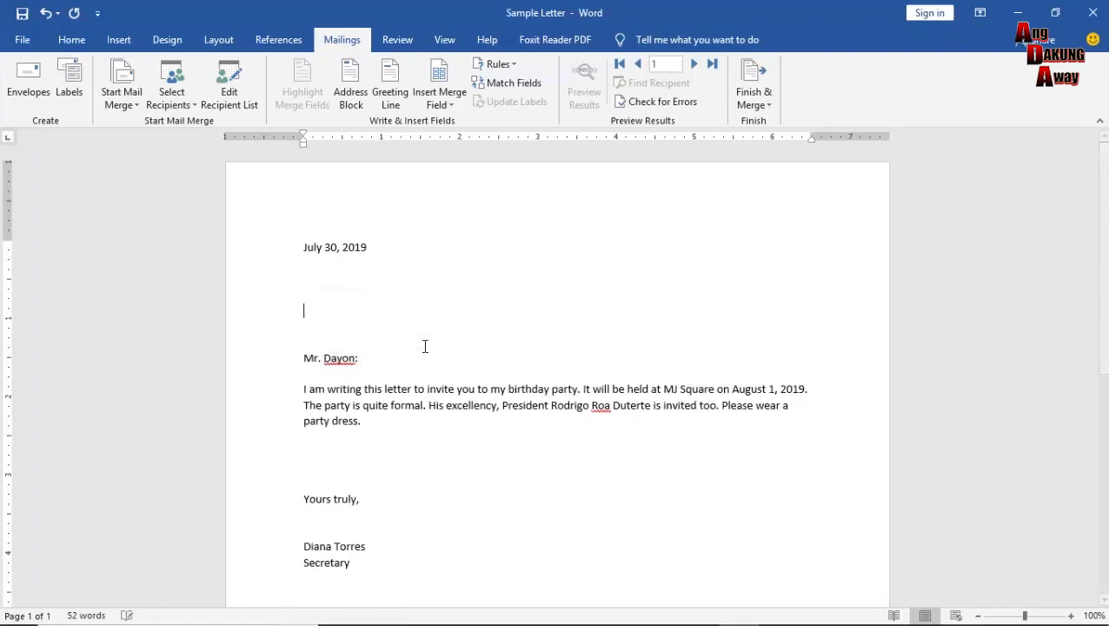
key(Up)
key(Up)
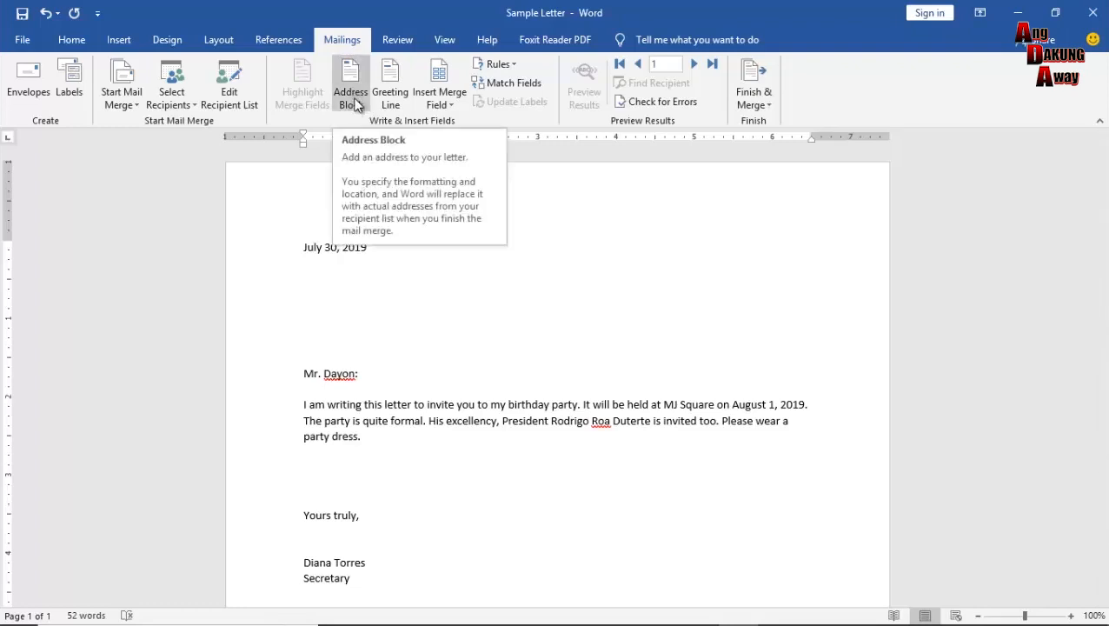
Use an Existing List to attach AddressList as the letter's recipient list.
click(186, 108)
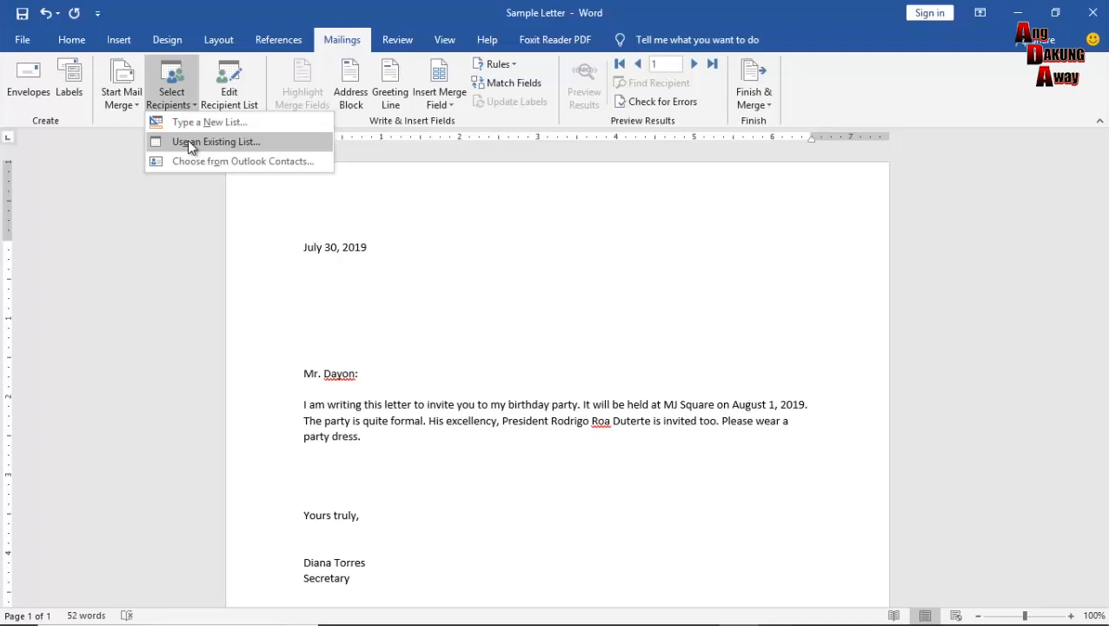
click(191, 142)
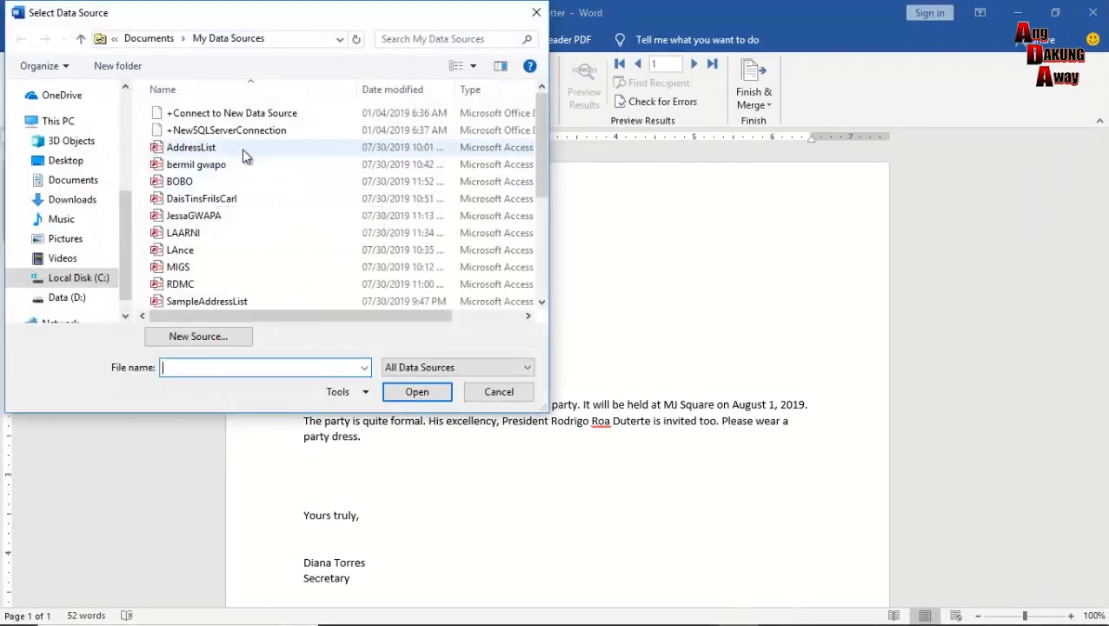
click(240, 147)
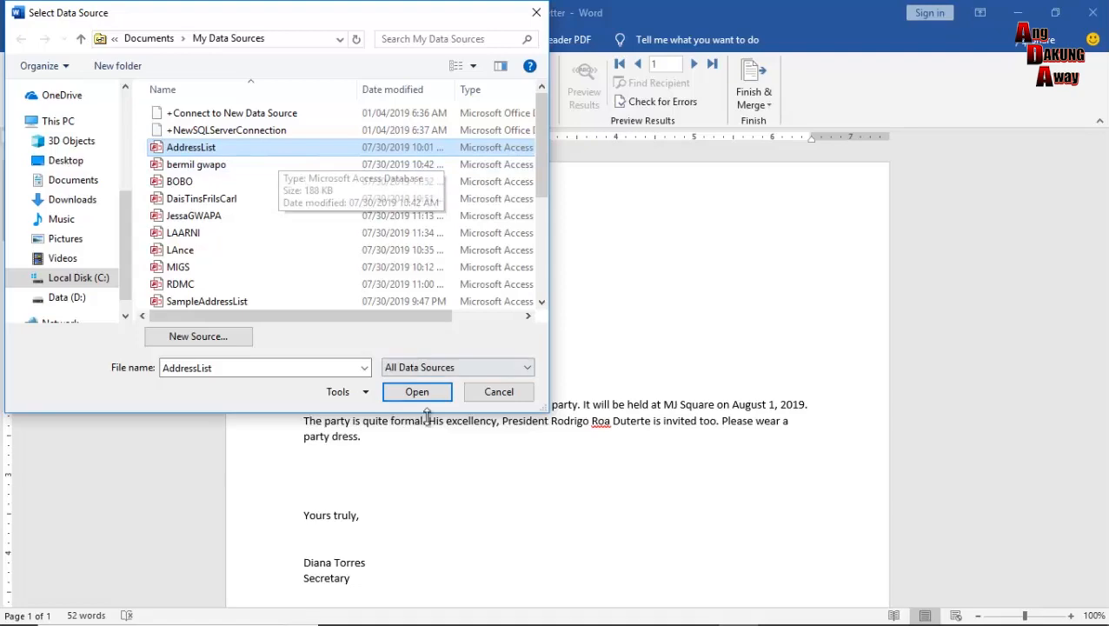
double_click(278, 156)
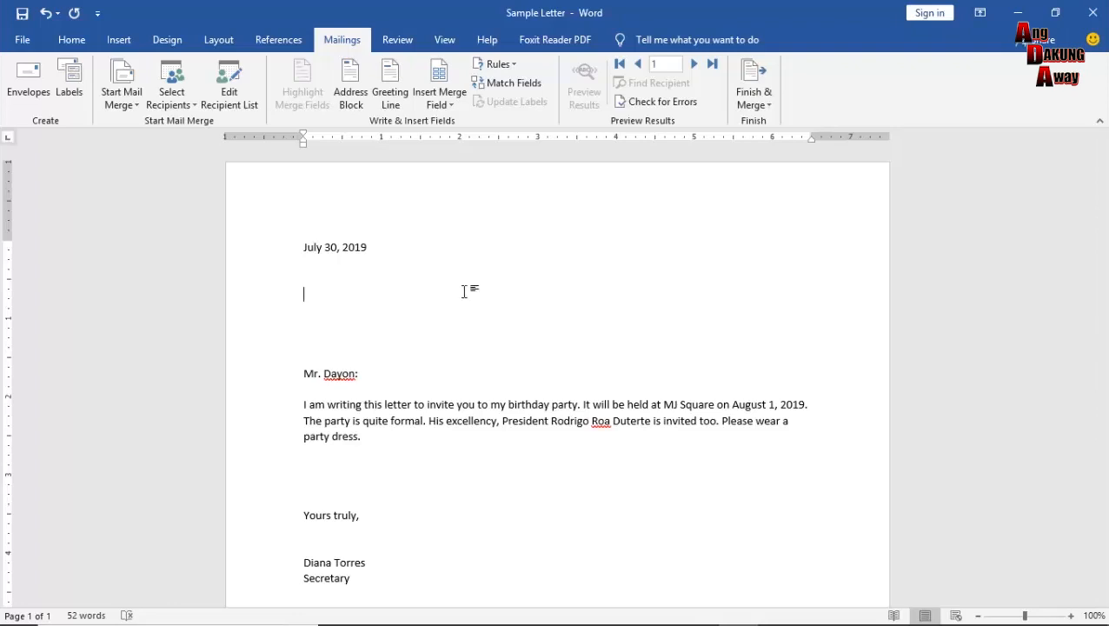
Put the cursor on the blank line below the date and bring up Insert Address Block.
click(298, 287)
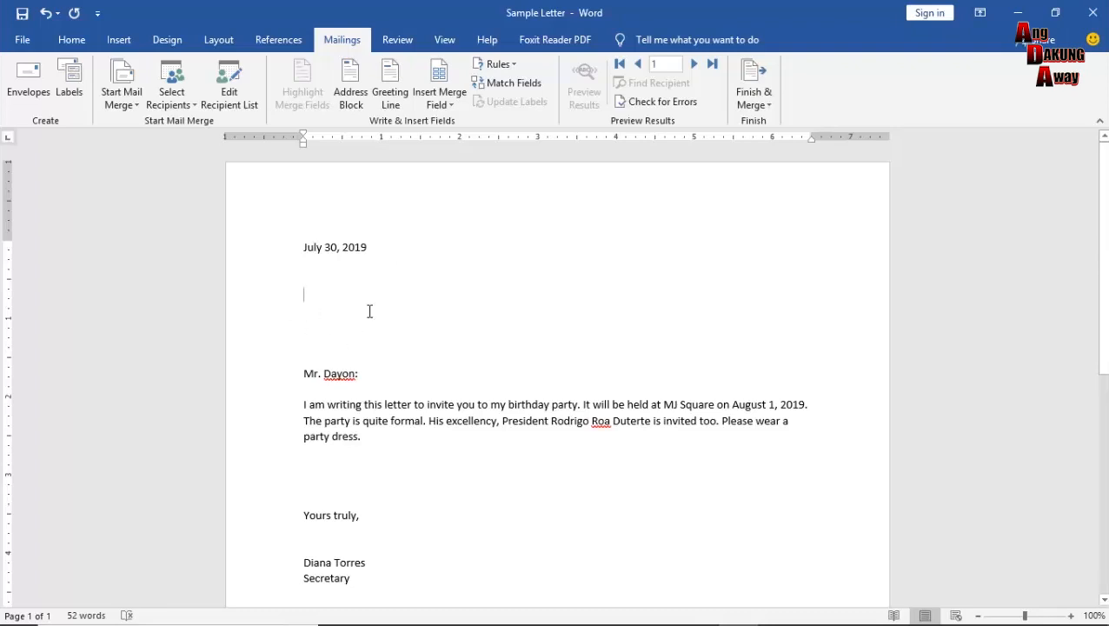
click(355, 84)
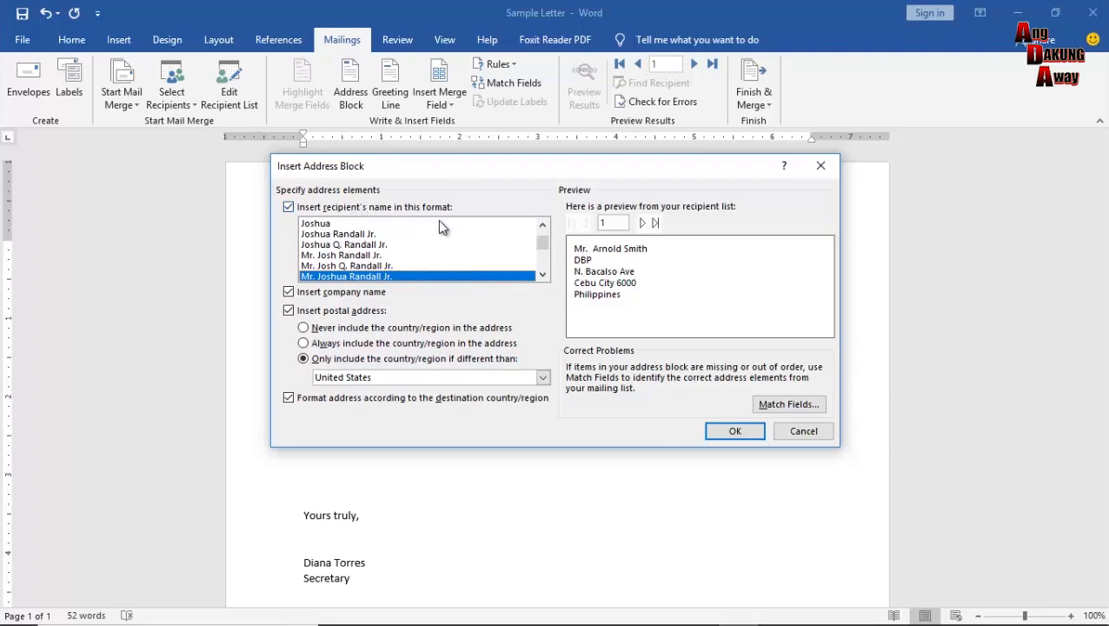
Choose the 'Mr. Joshua Randall Jr.' recipient name format for the address block.
click(384, 269)
click(381, 256)
click(377, 245)
click(368, 234)
click(360, 223)
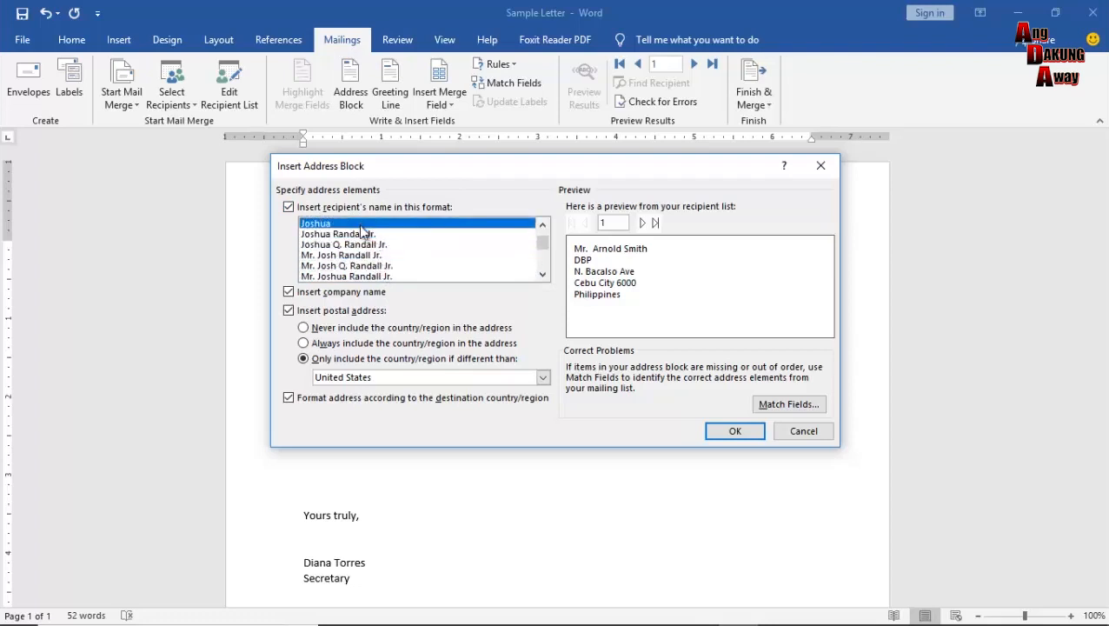
click(382, 276)
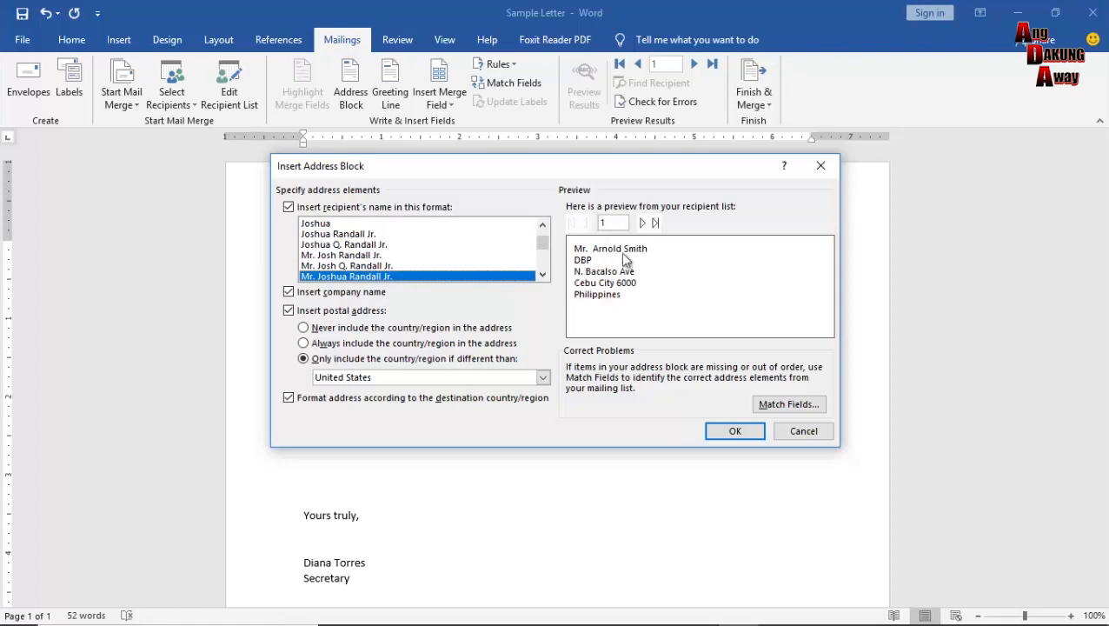
click(416, 255)
click(397, 276)
Check the address preview across the first recipients, then insert the «AddressBlock» field.
click(643, 223)
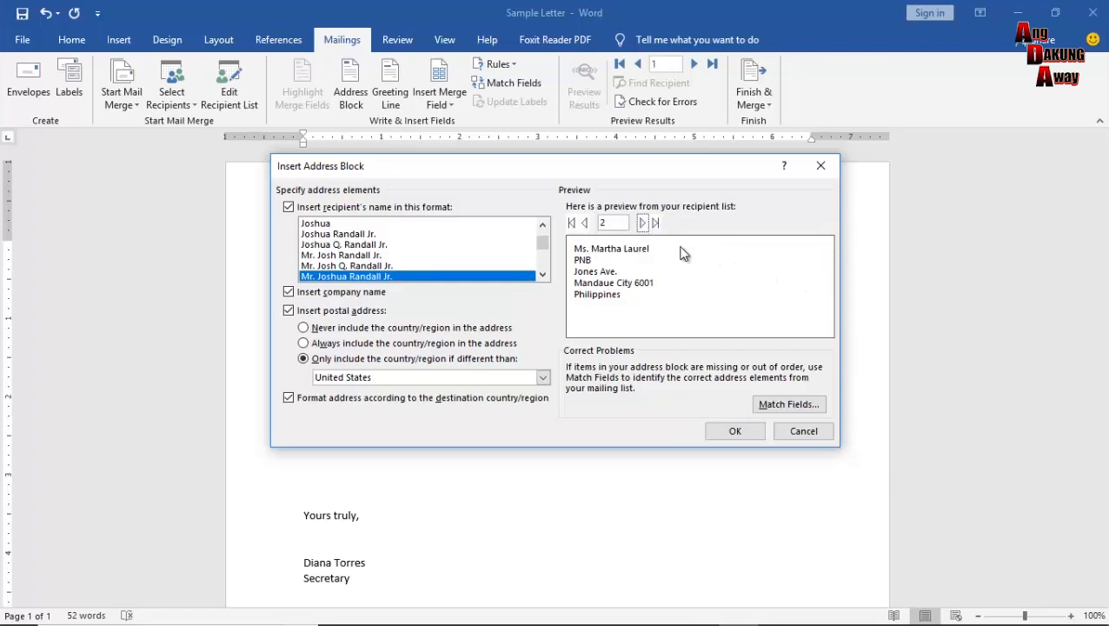
click(643, 224)
click(643, 223)
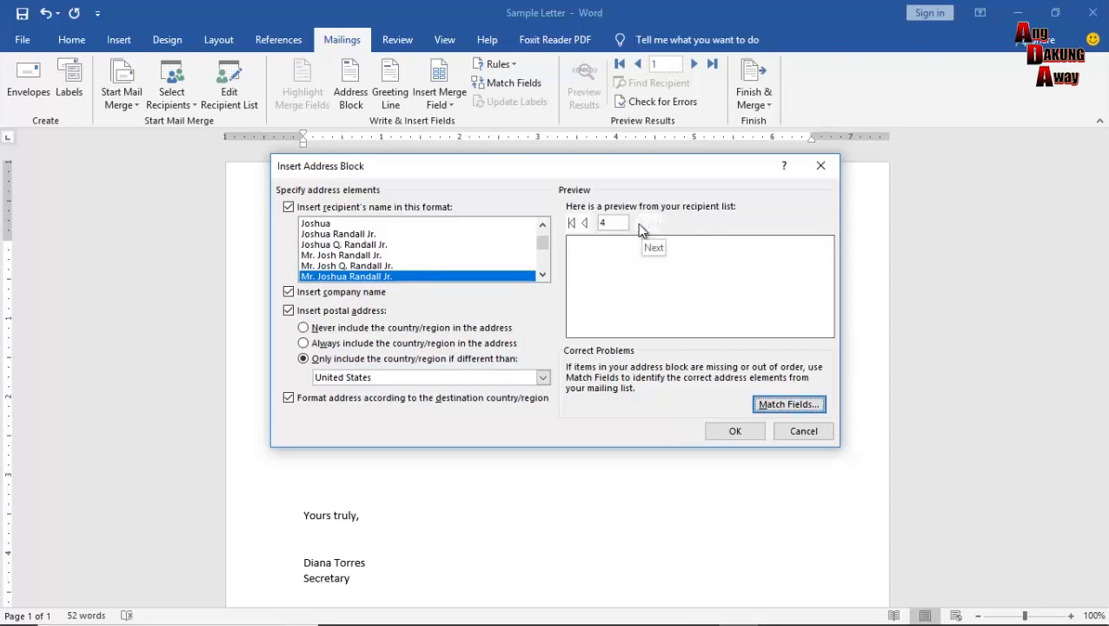
click(585, 223)
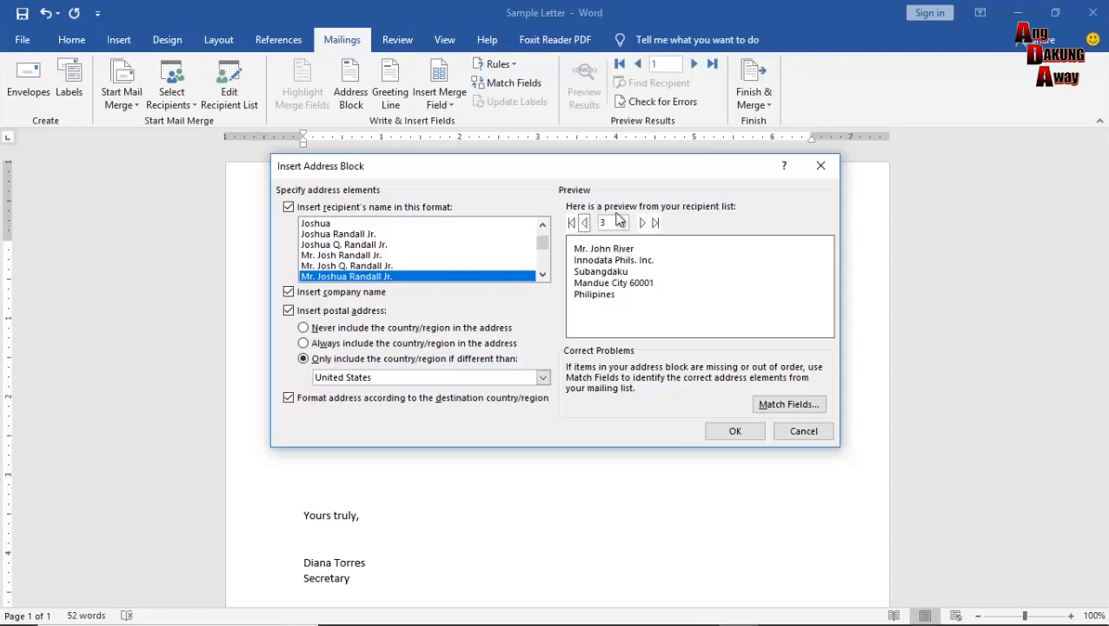
click(585, 225)
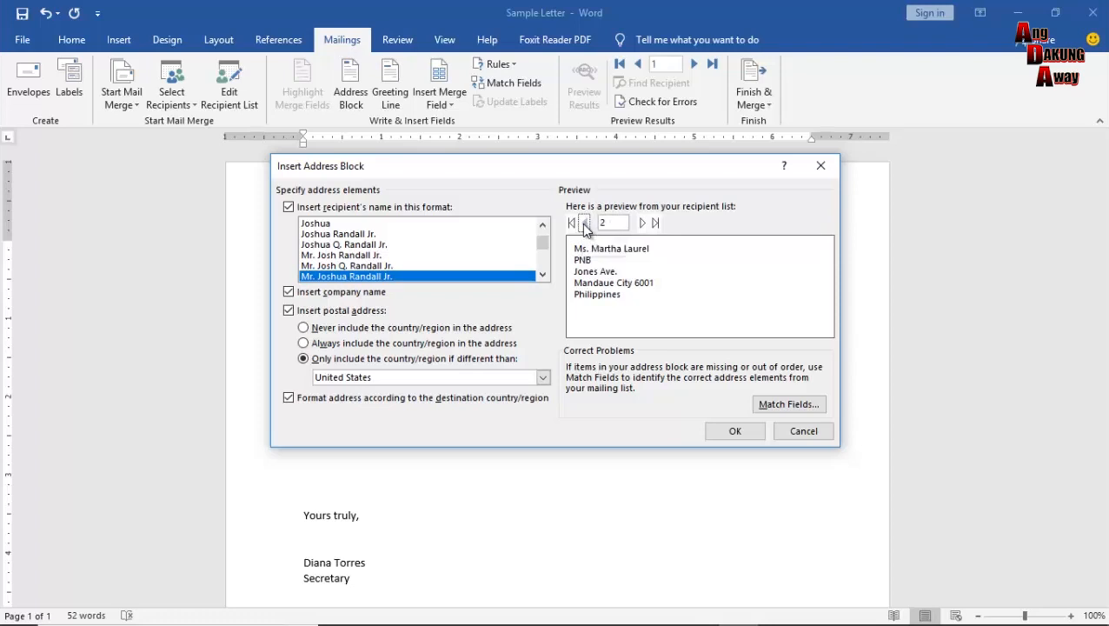
click(585, 224)
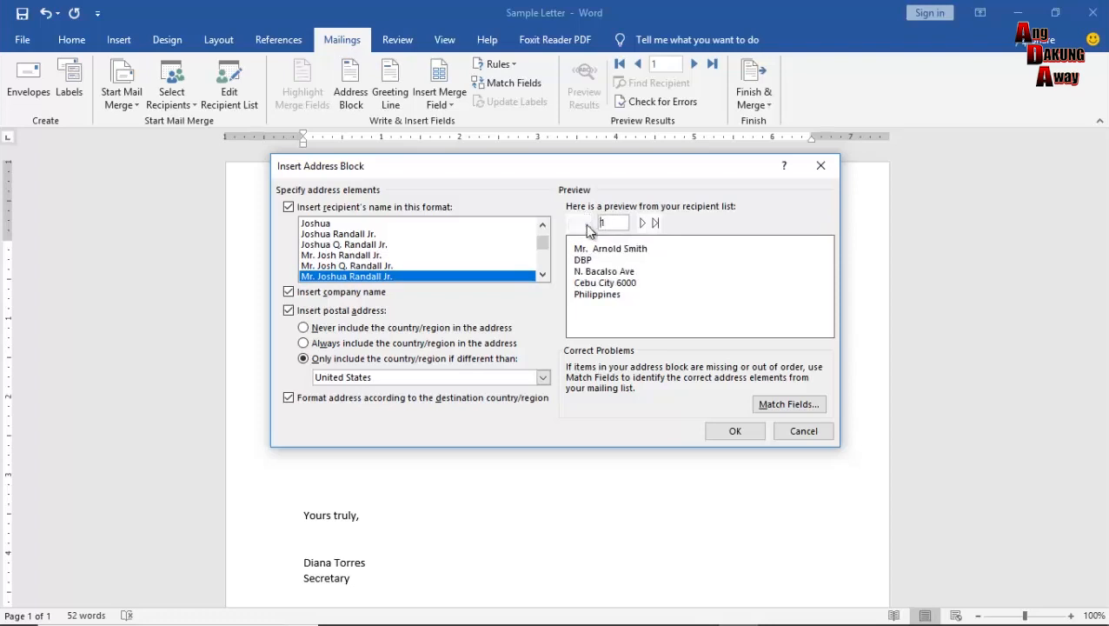
click(641, 223)
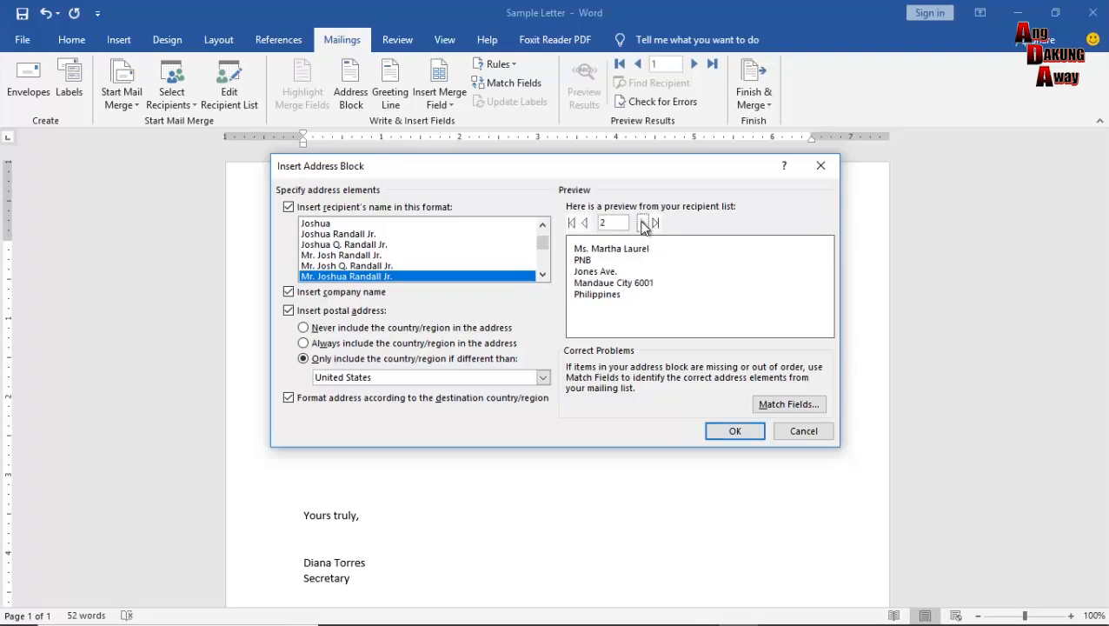
click(640, 224)
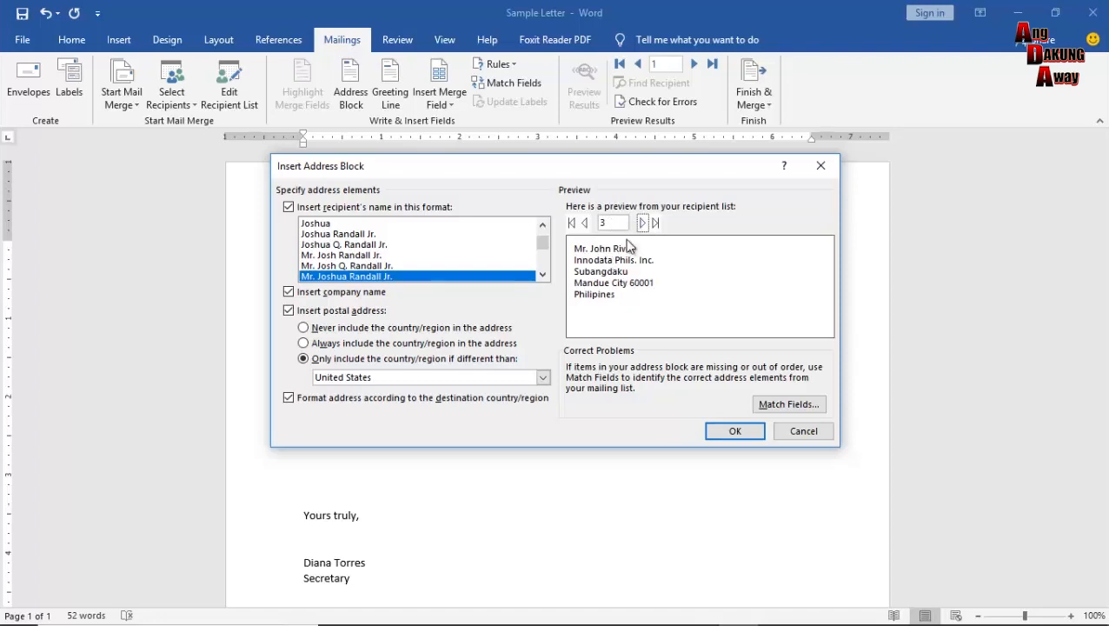
click(585, 224)
click(585, 224)
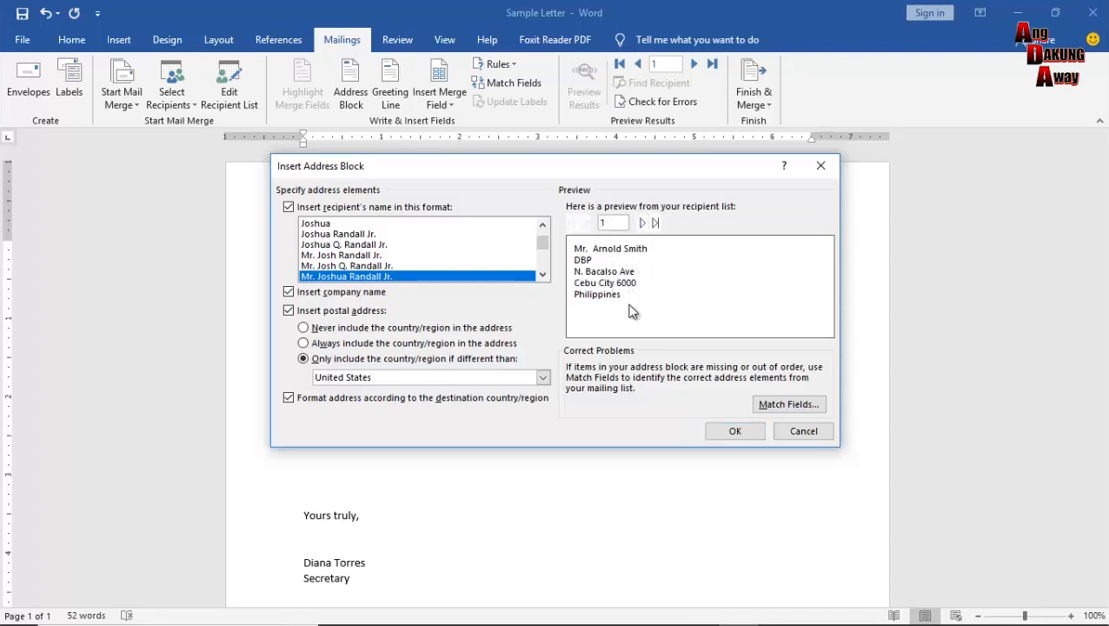
drag(493, 165, 575, 166)
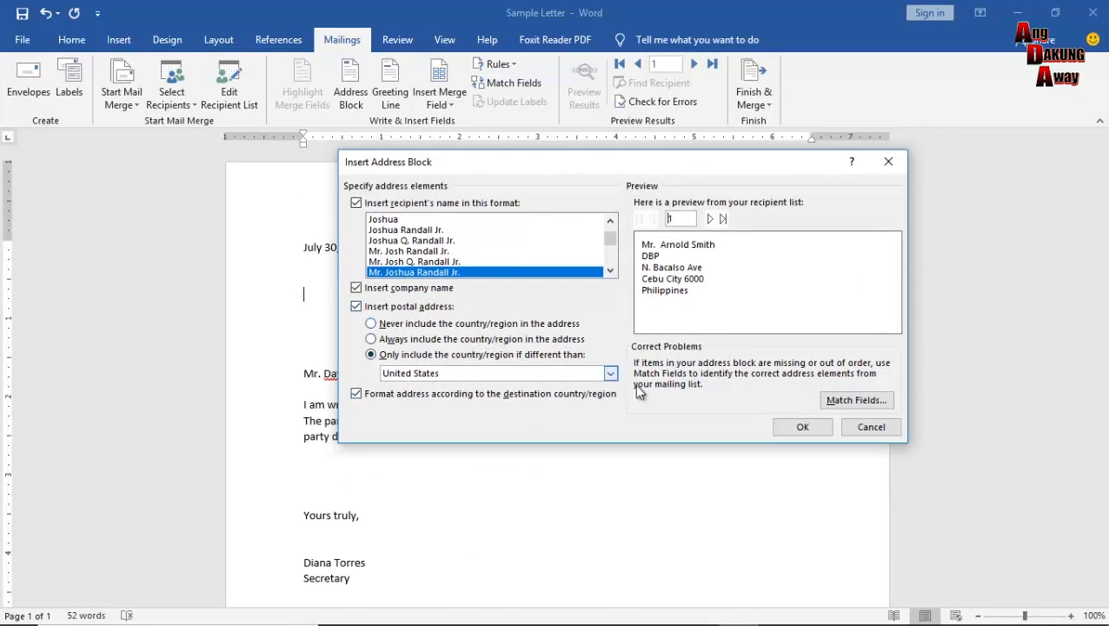
click(803, 428)
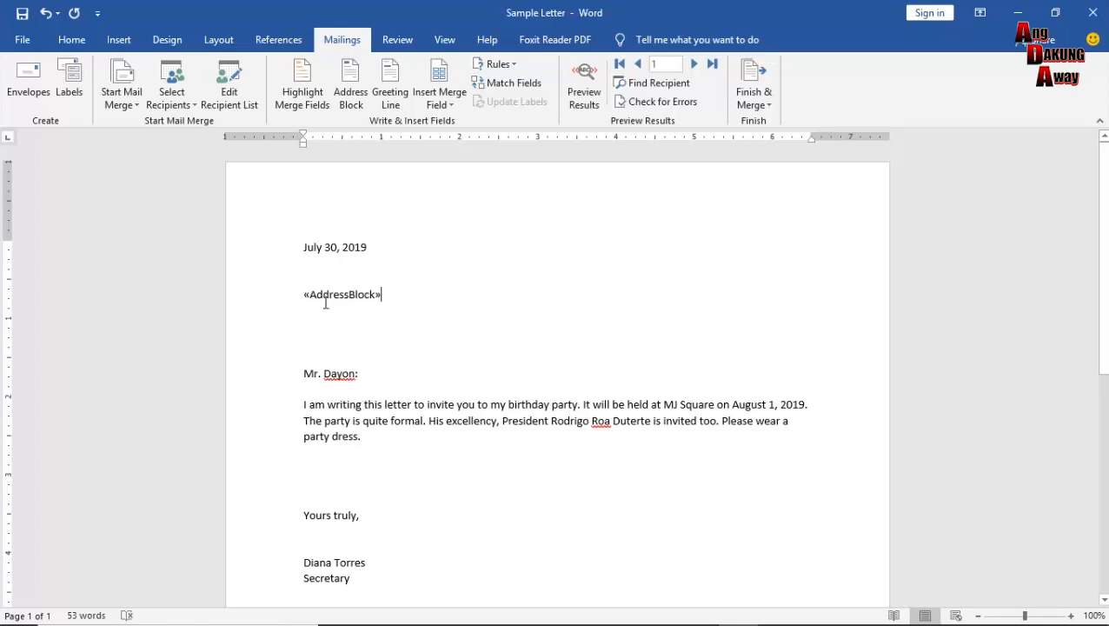
Turn on Preview Results and browse recipient letters, ending back on record 1's address.
click(584, 95)
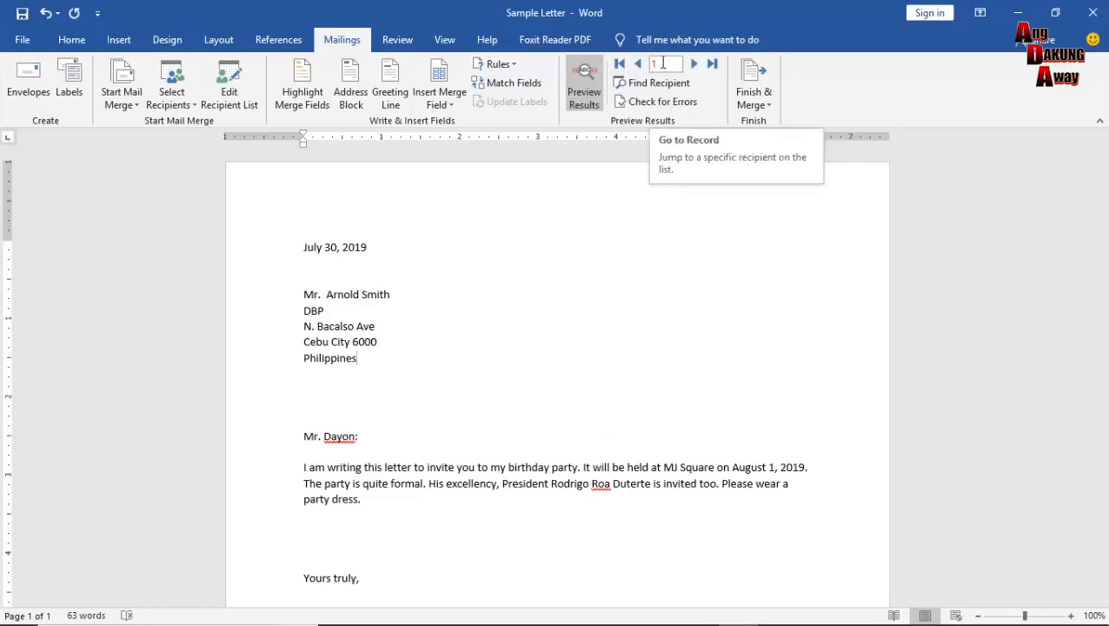
click(694, 64)
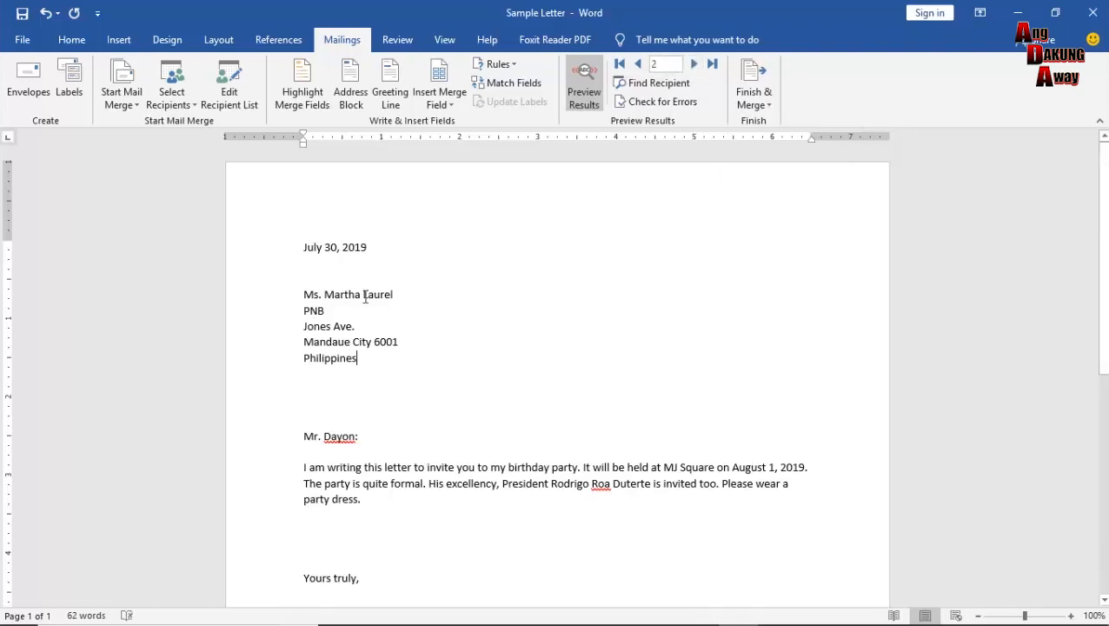
click(640, 64)
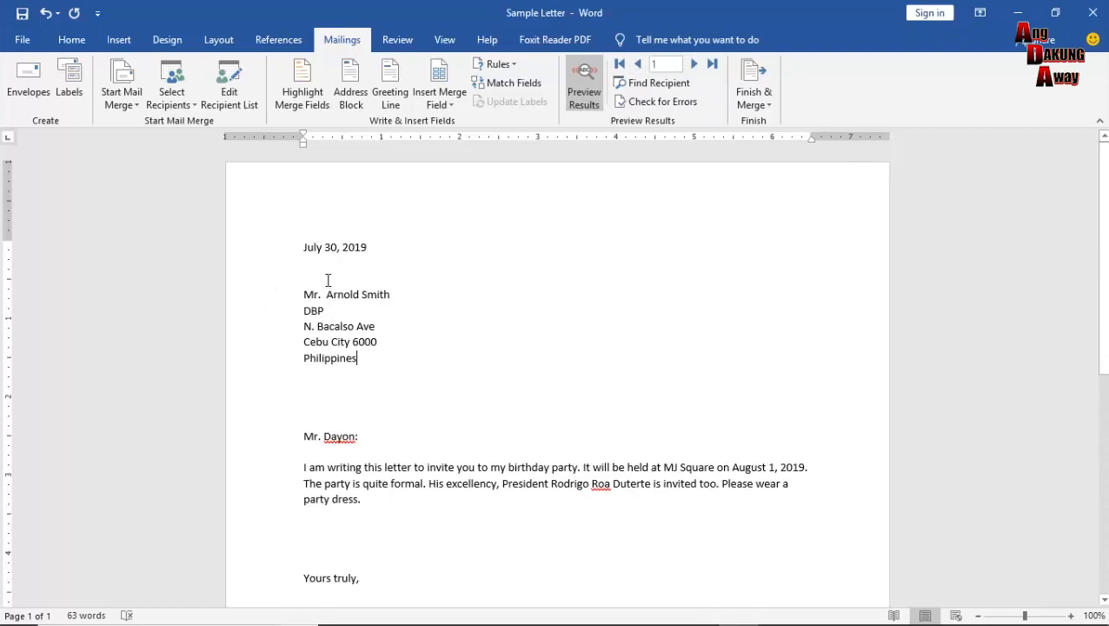
click(694, 64)
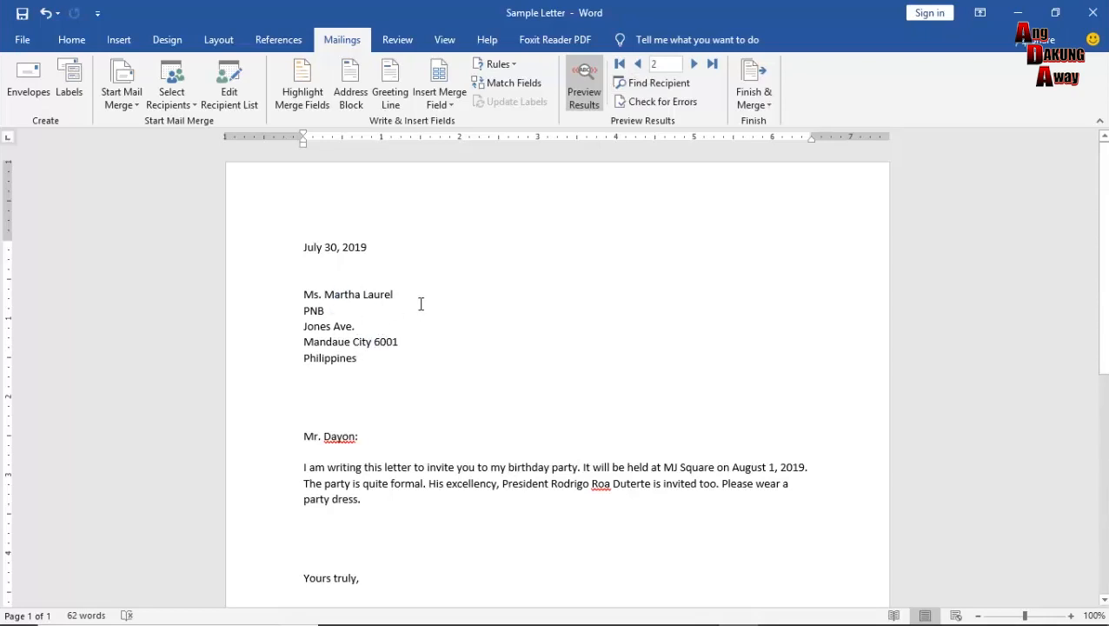
click(696, 63)
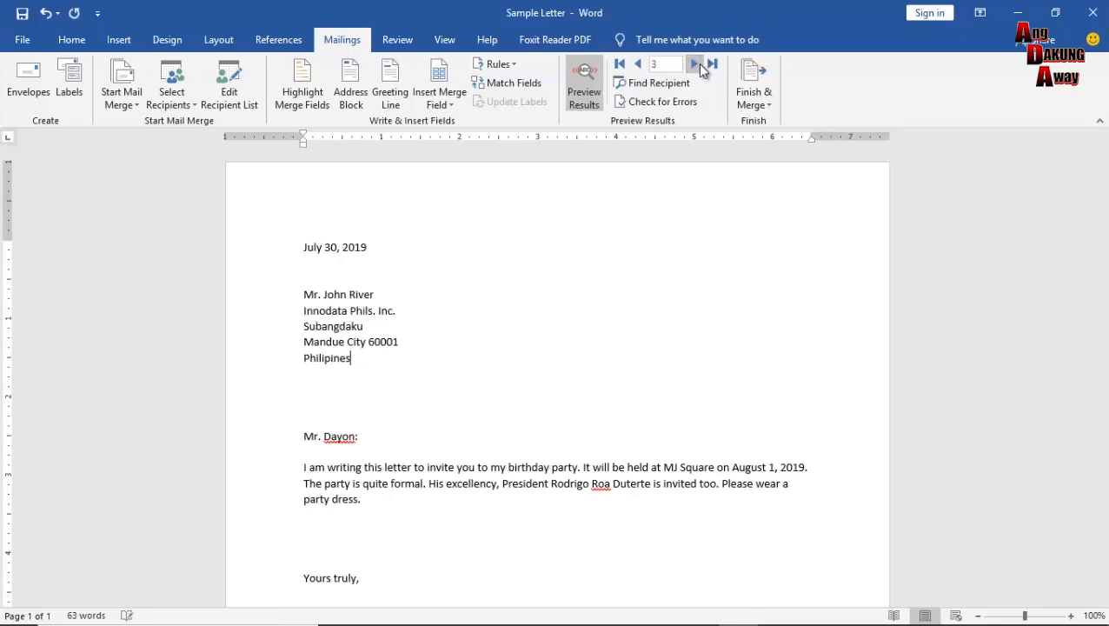
click(640, 70)
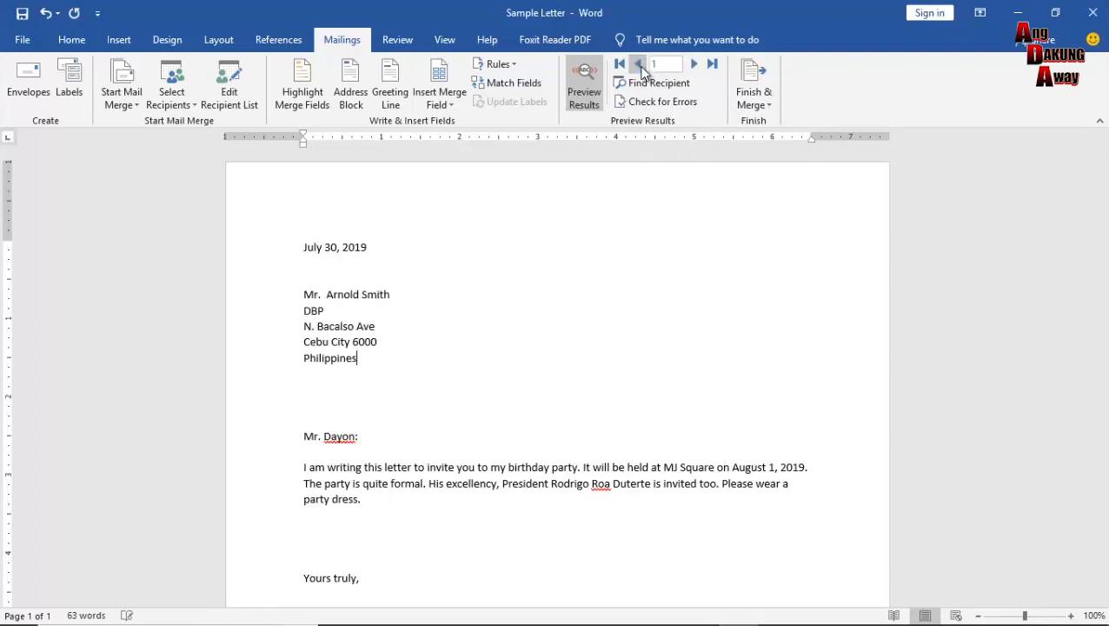
click(429, 300)
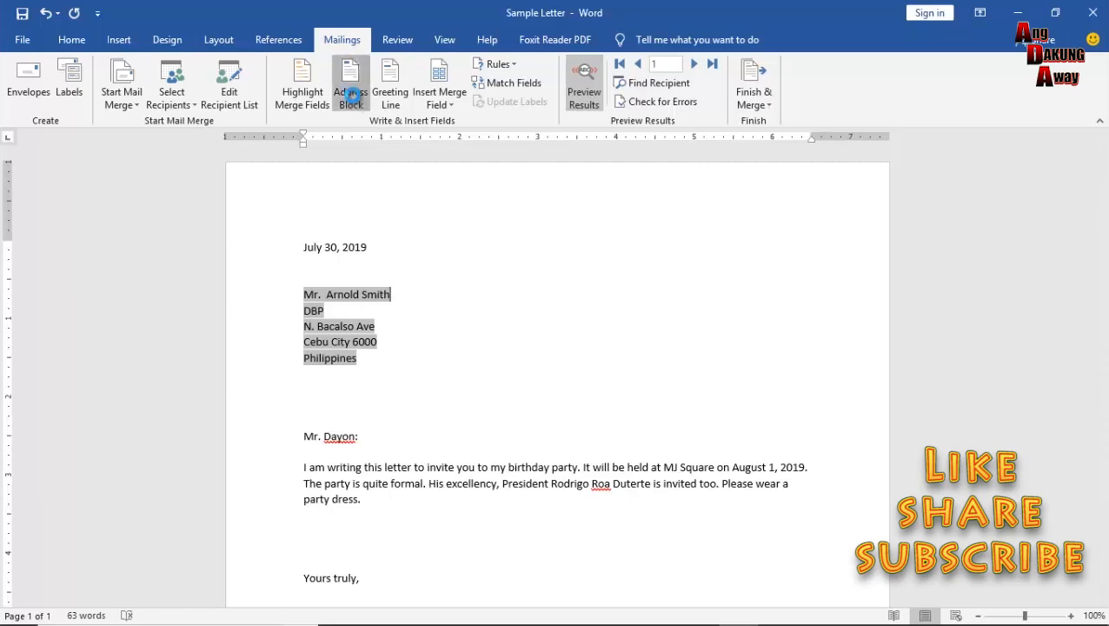
click(352, 94)
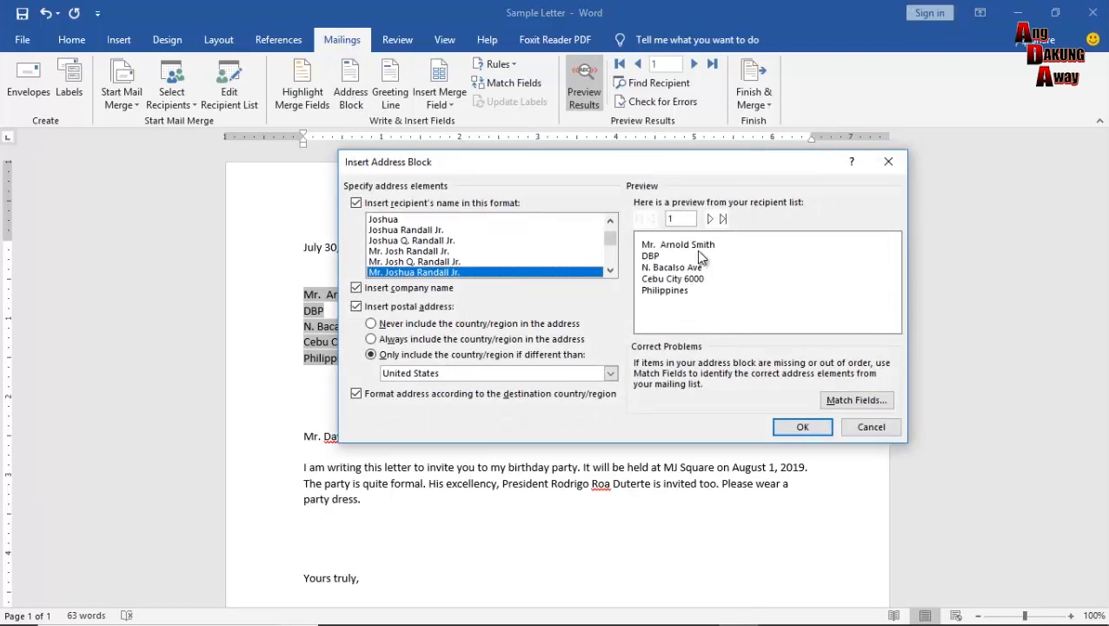
click(803, 428)
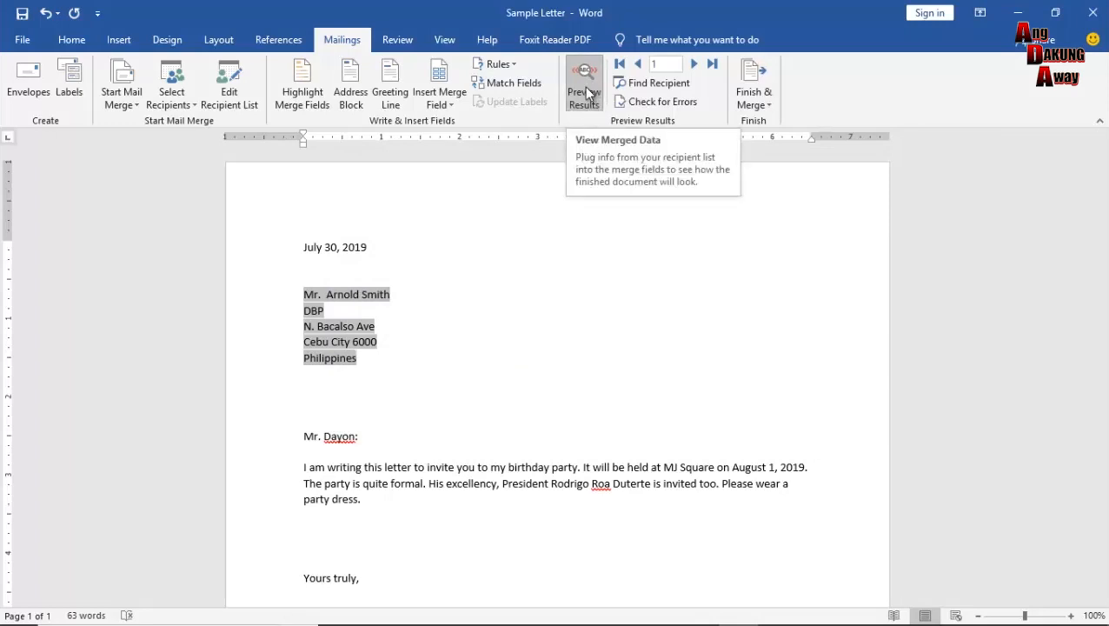
click(587, 93)
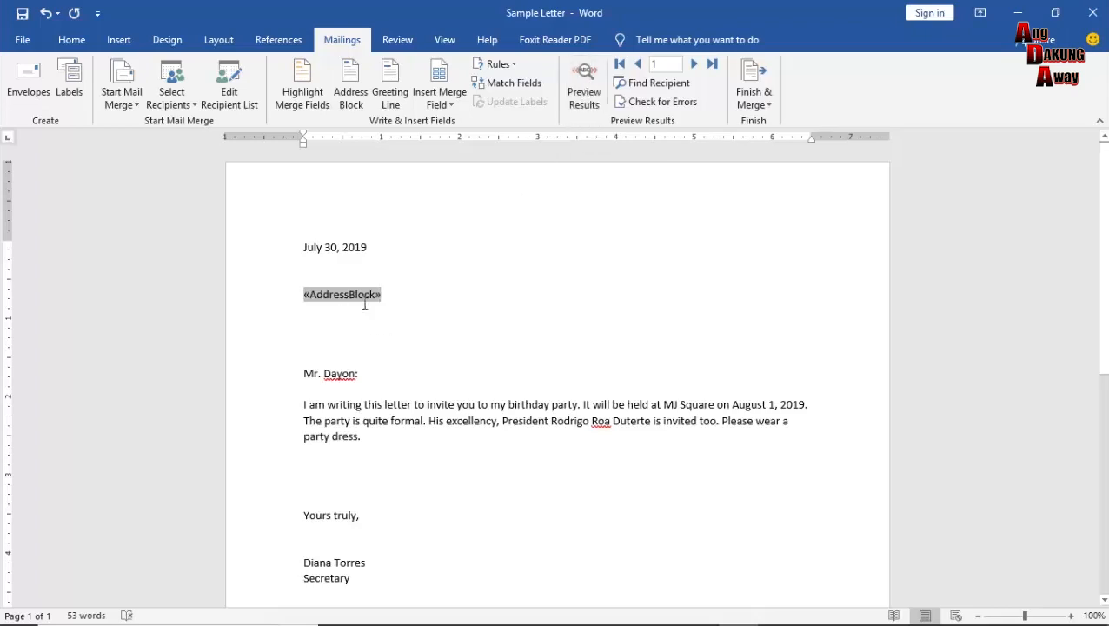
click(594, 95)
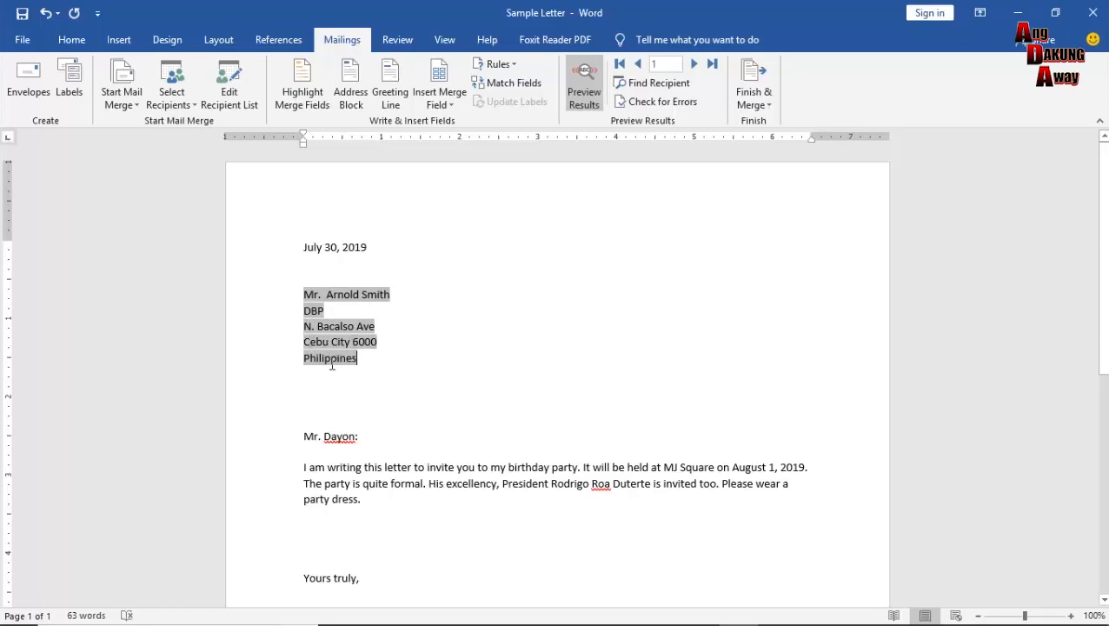
Turn off Preview Results and delete the «AddressBlock» field below the date.
click(585, 97)
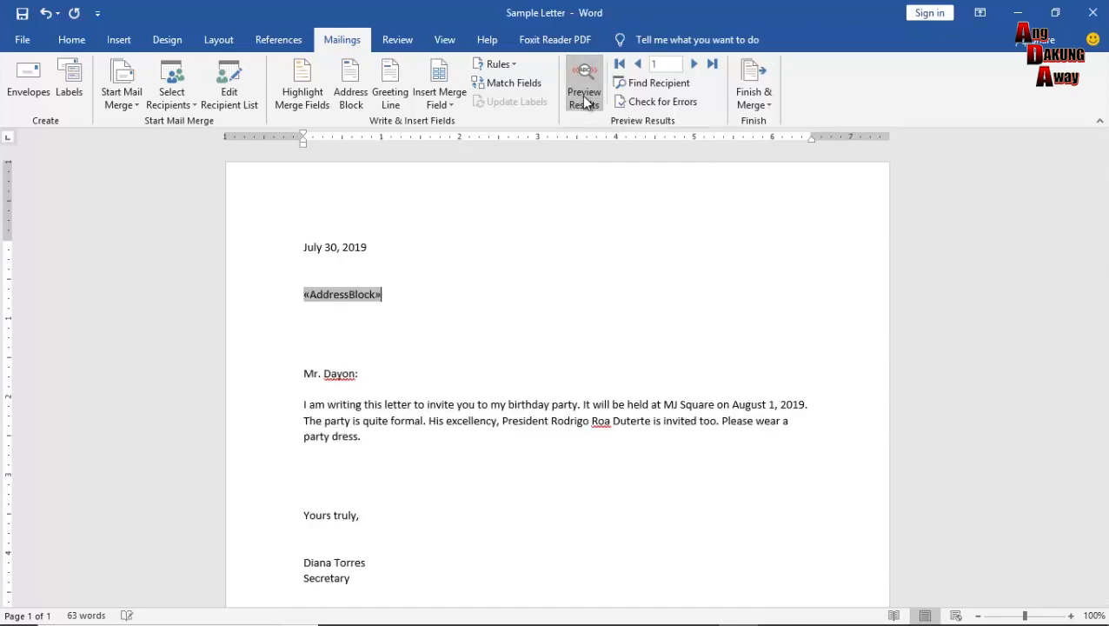
click(387, 306)
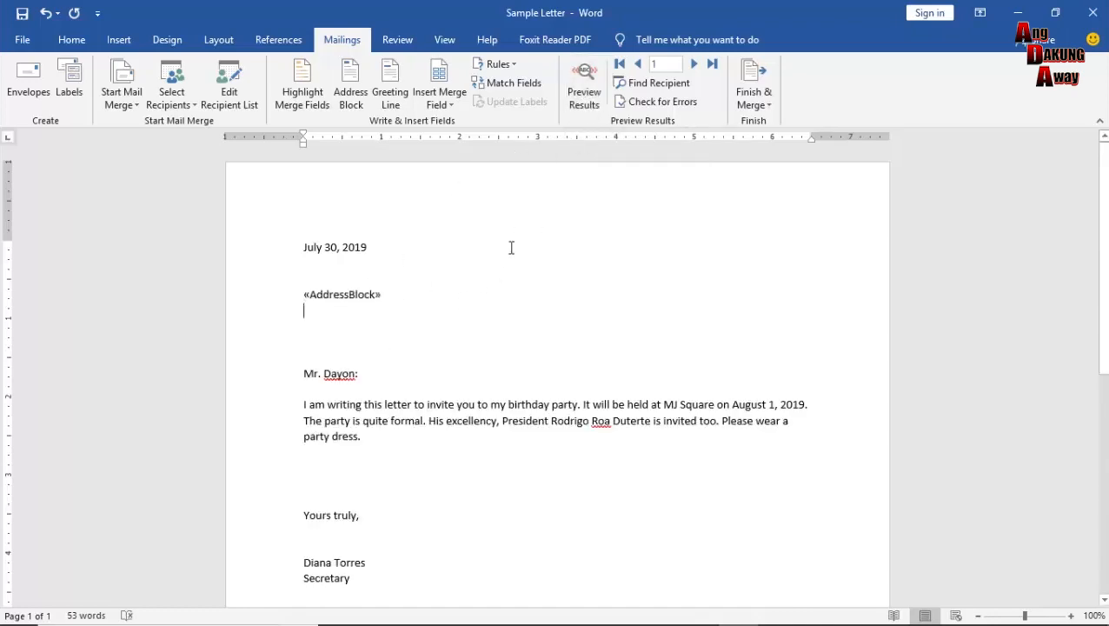
key(BackSpace)
key(BackSpace)
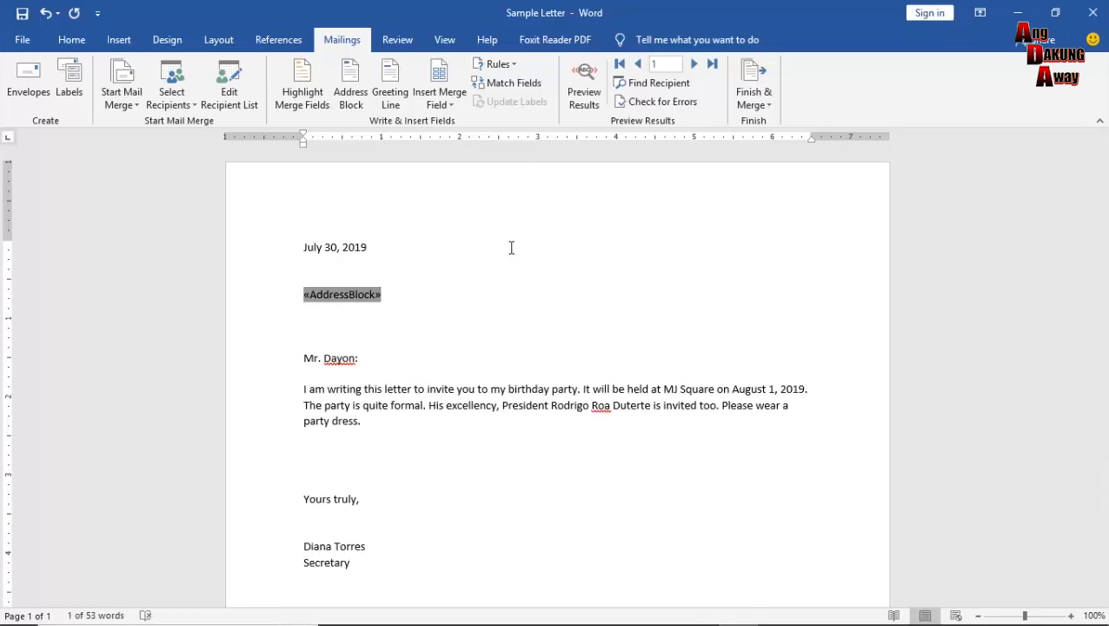
key(BackSpace)
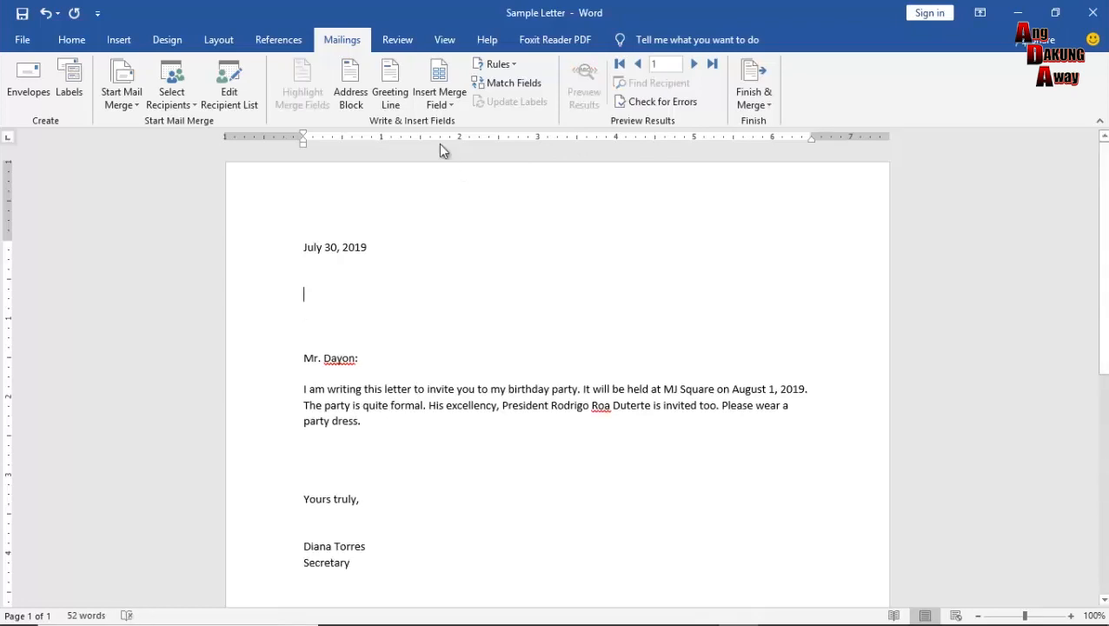
Insert «Title» «First_Name» «Last_Name» merge fields on one line, then start a new line.
click(434, 105)
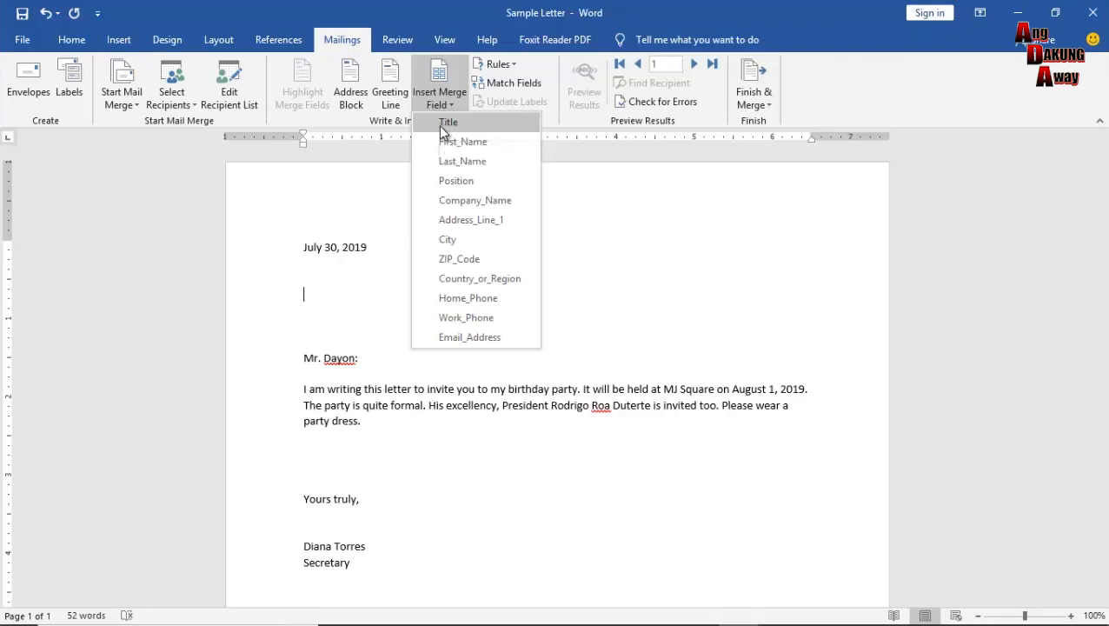
click(443, 126)
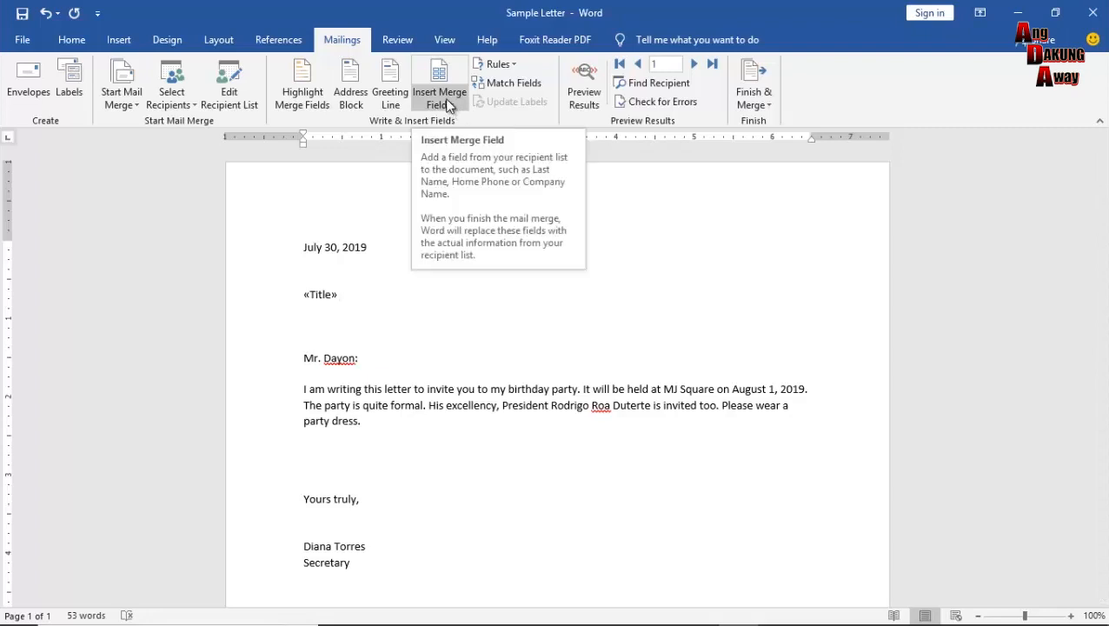
click(445, 100)
click(466, 143)
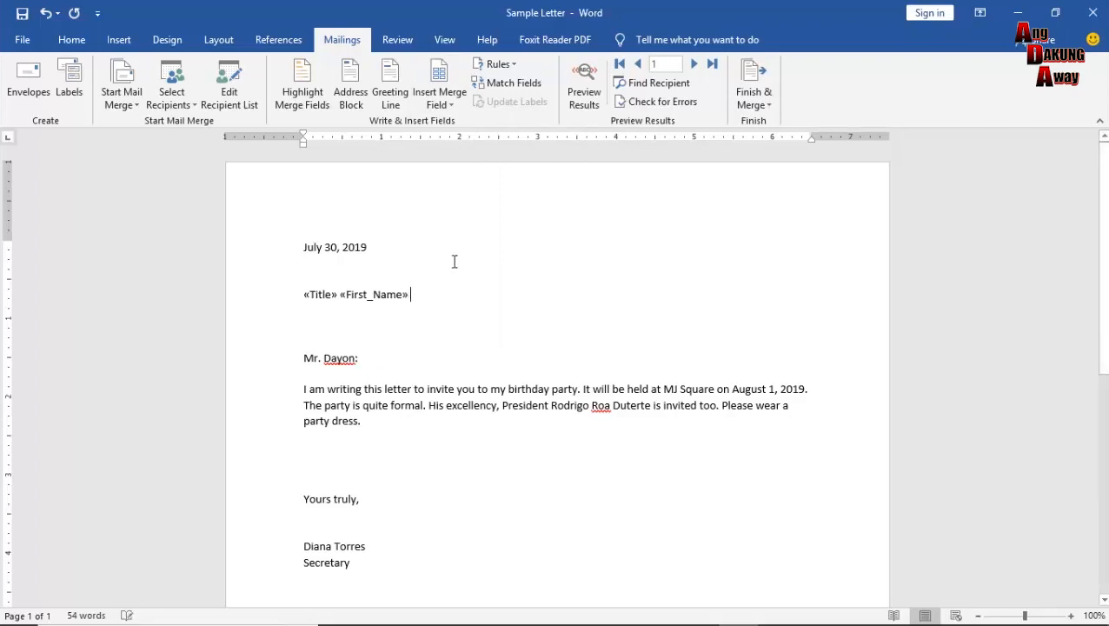
click(441, 96)
click(452, 165)
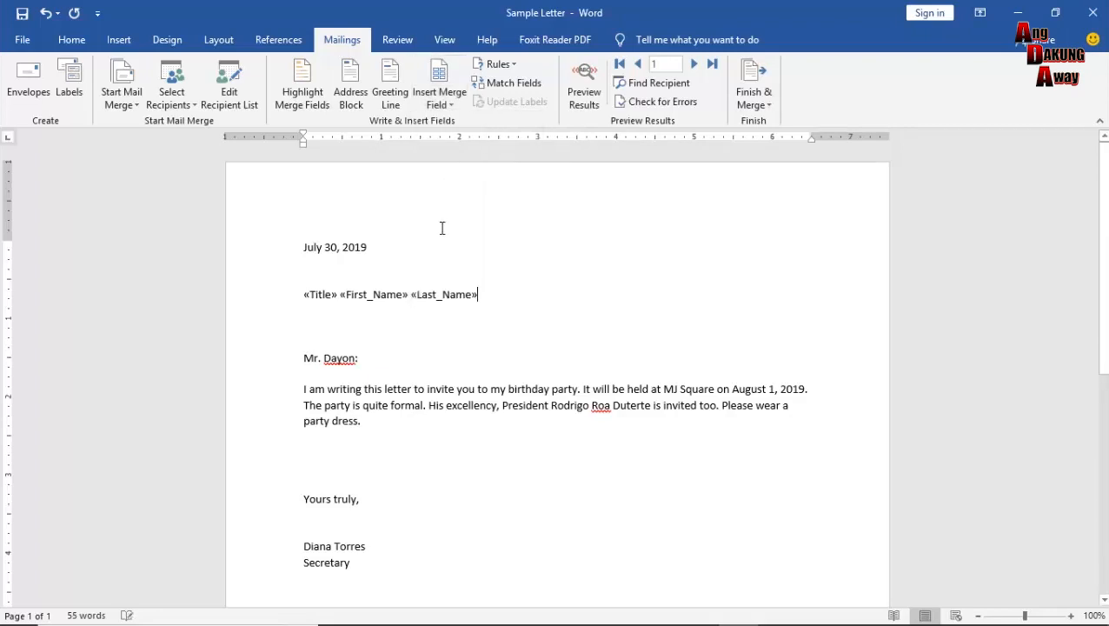
key(Return)
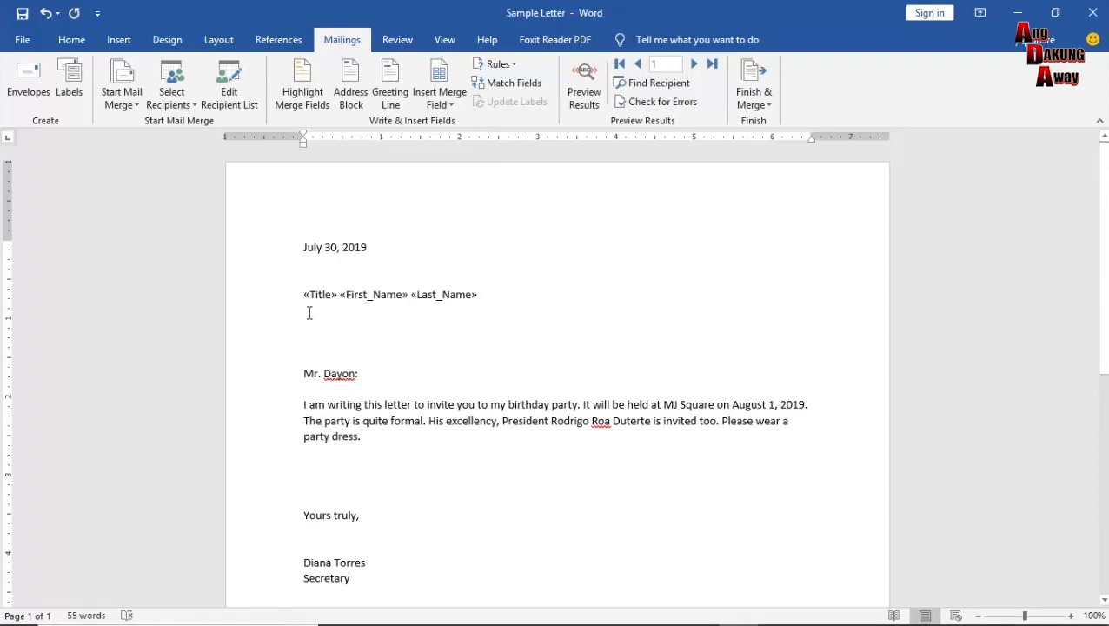
Add Position, Company_Name and Address_Line_1 merge fields on separate lines.
click(459, 104)
click(458, 180)
key(Return)
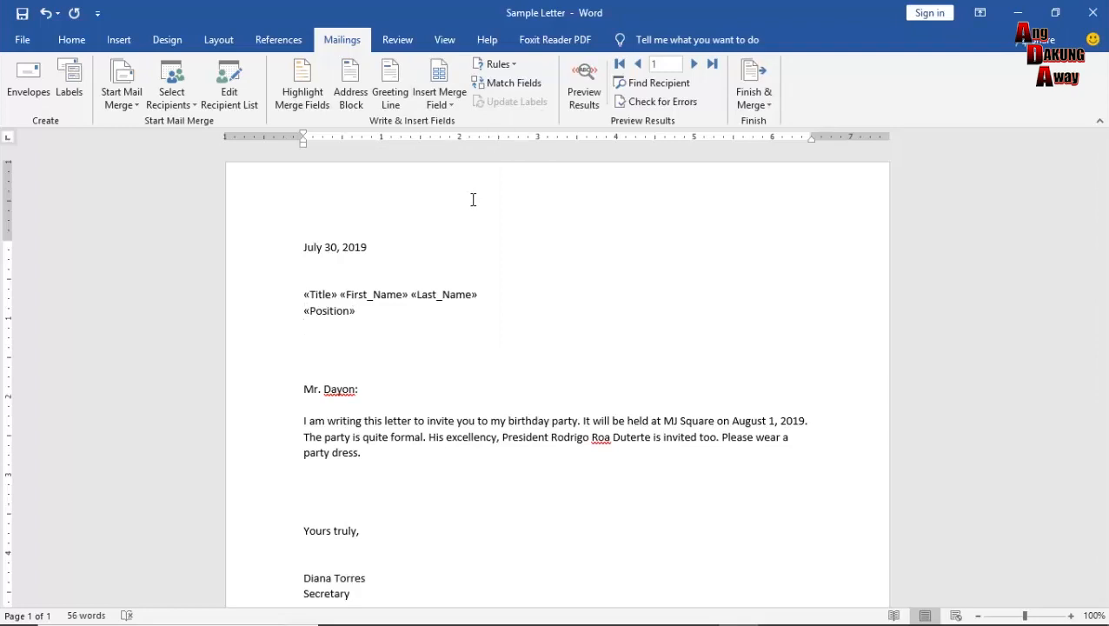
click(440, 97)
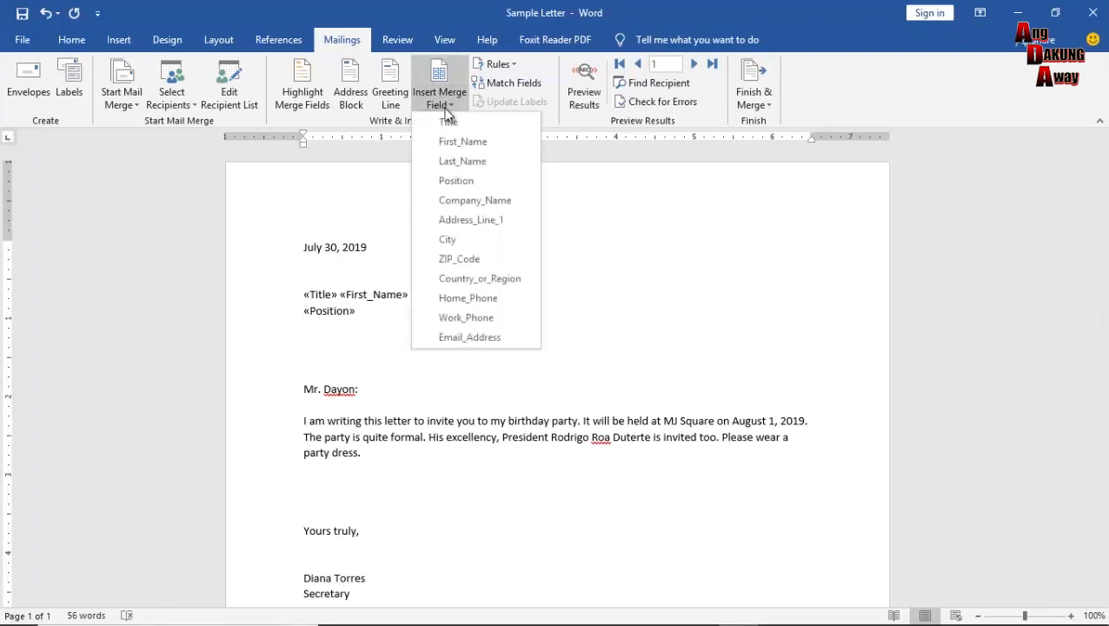
click(475, 201)
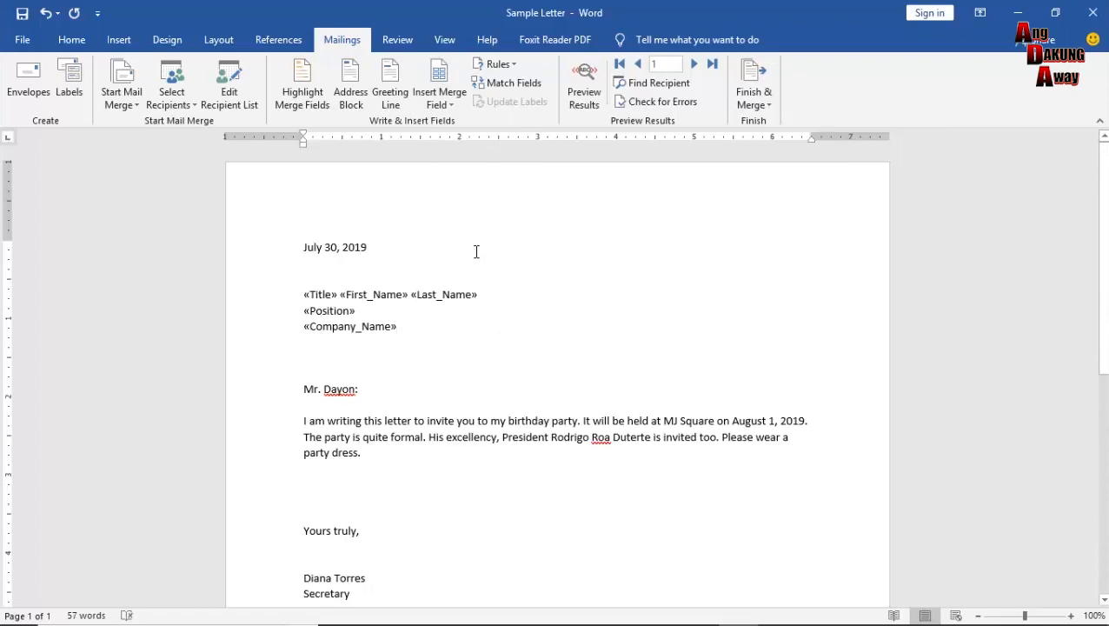
key(Return)
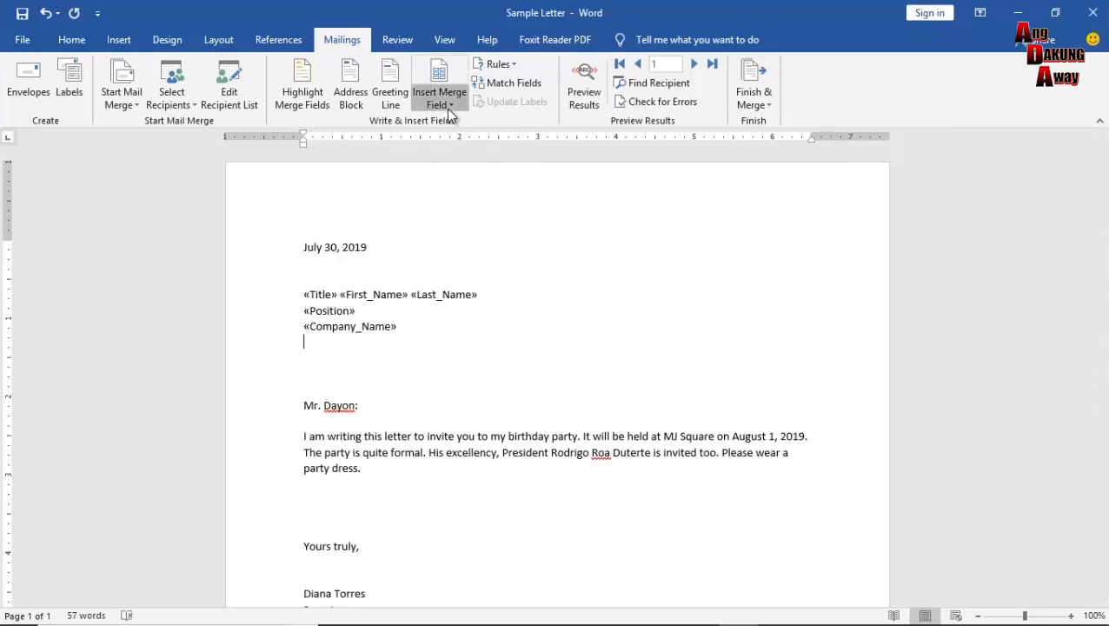
click(450, 111)
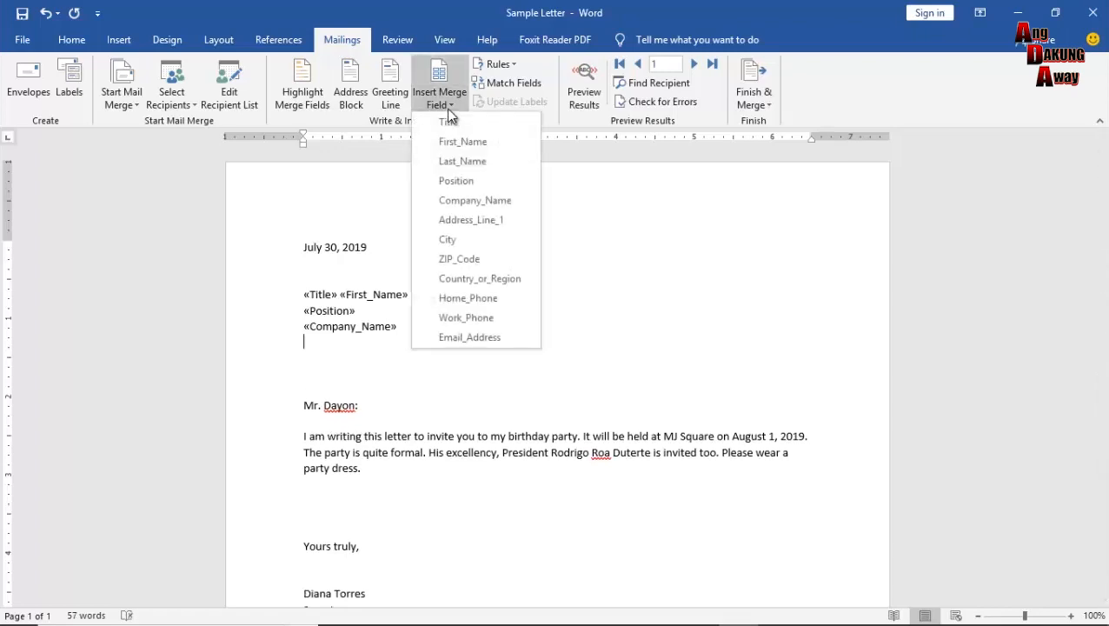
click(489, 222)
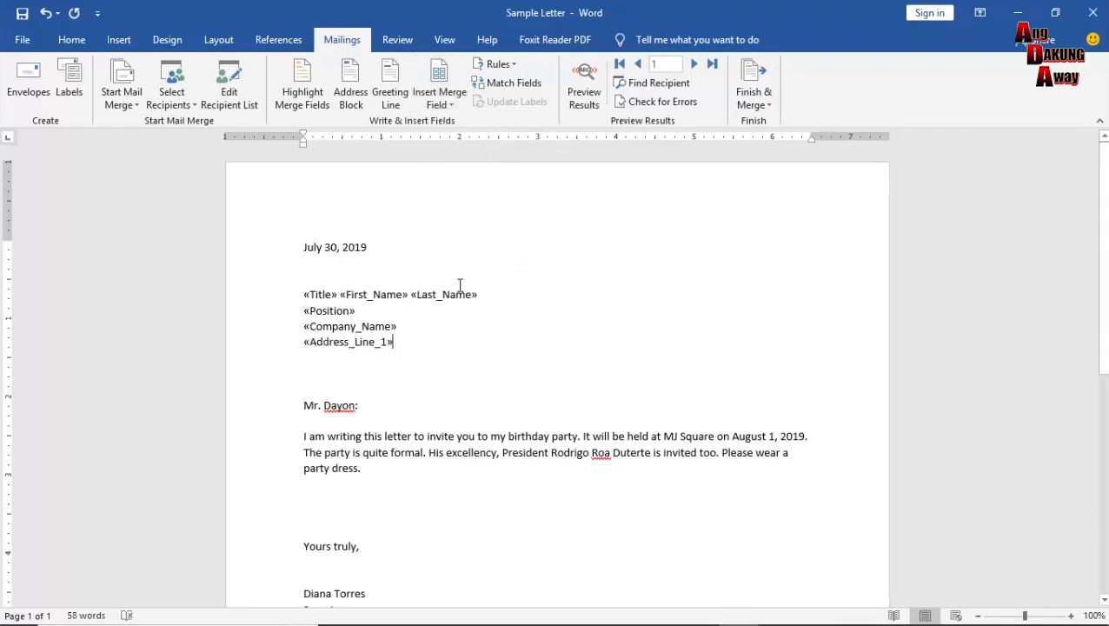
key(Return)
Add City and ZIP_Code on one line, then Country_or_Region and Home_Phone lines.
click(449, 108)
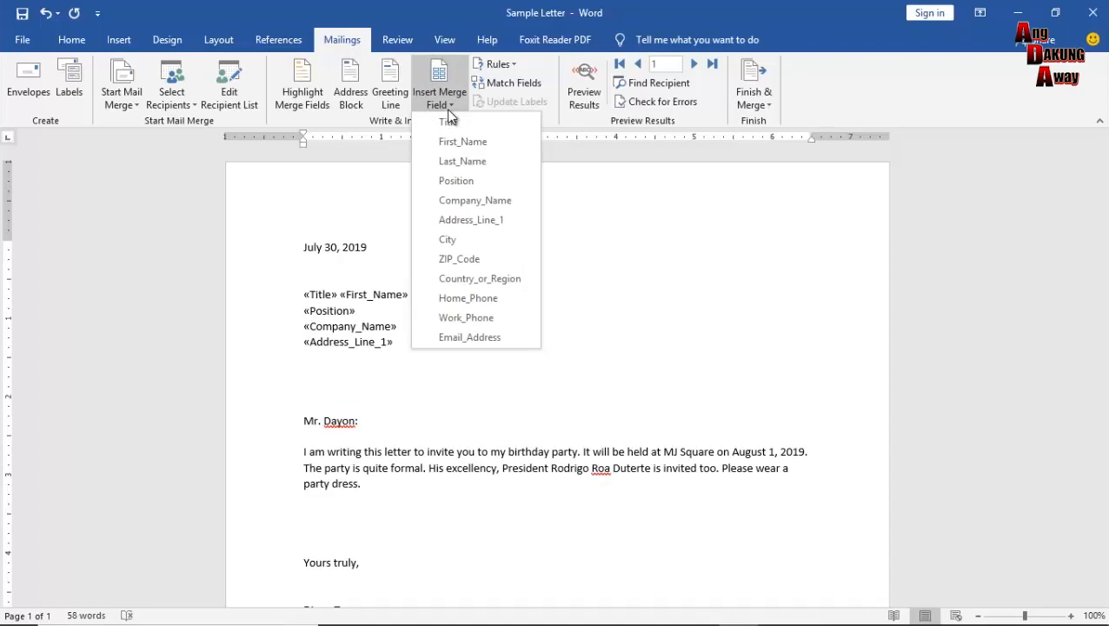
click(488, 240)
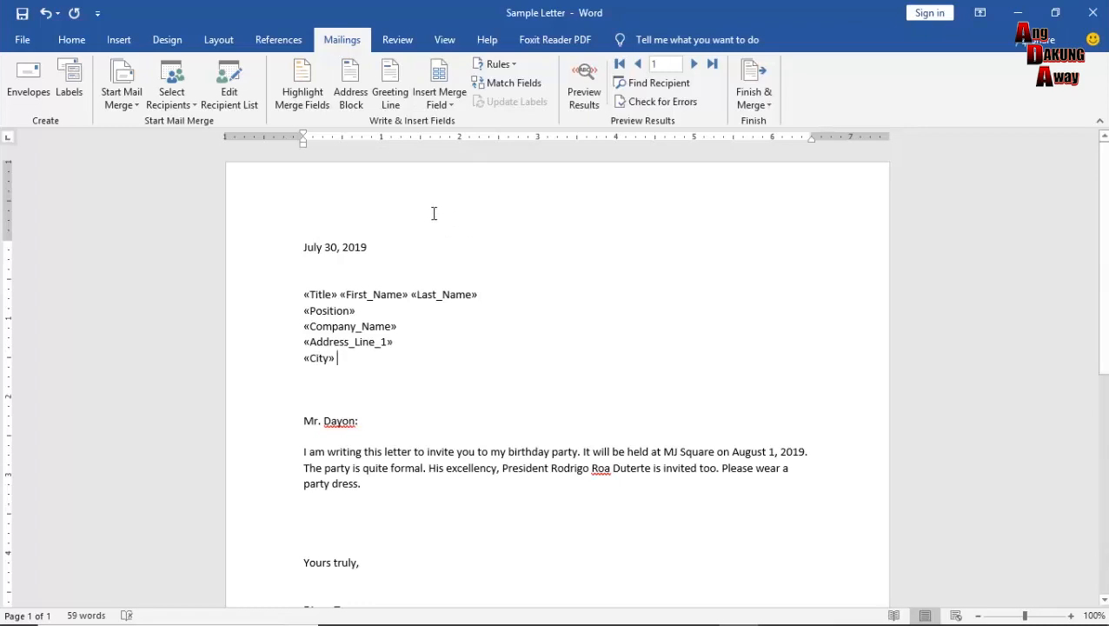
click(438, 91)
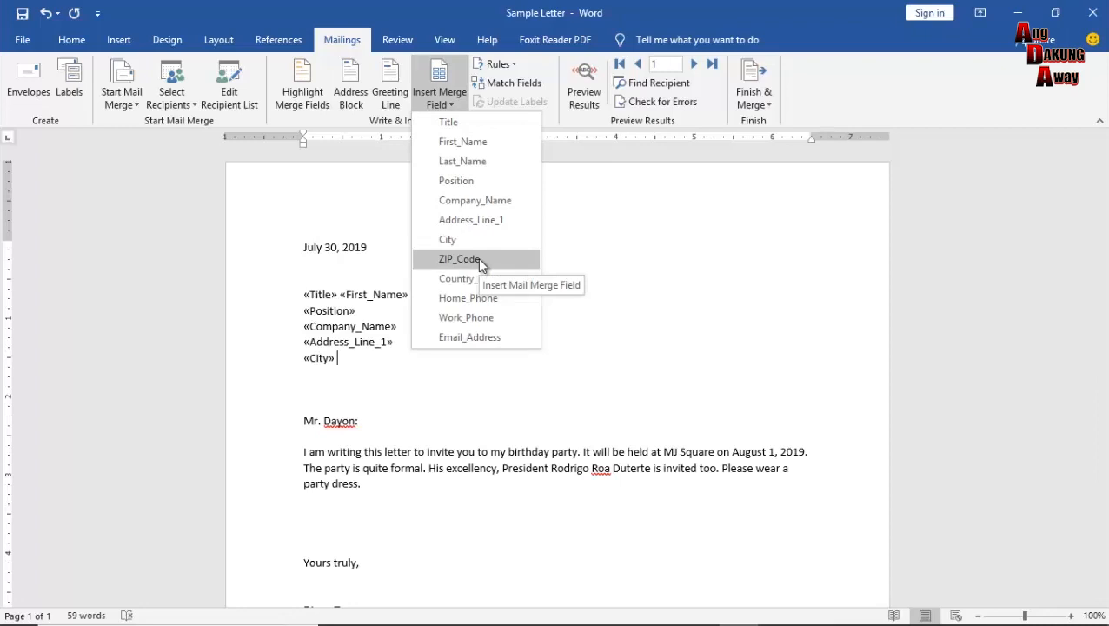
click(459, 259)
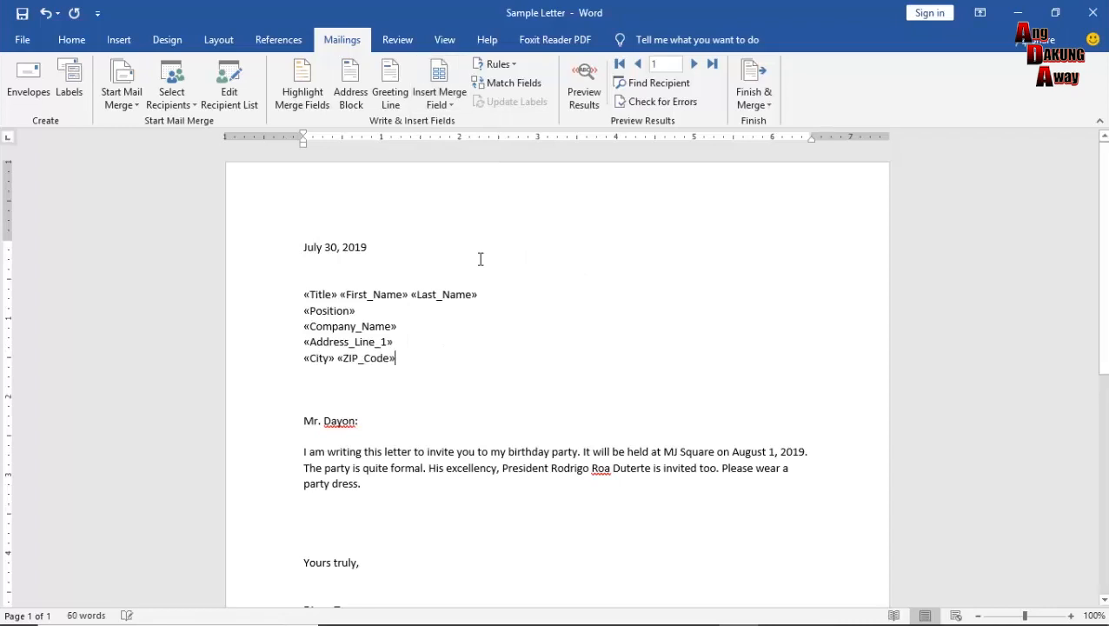
key(Return)
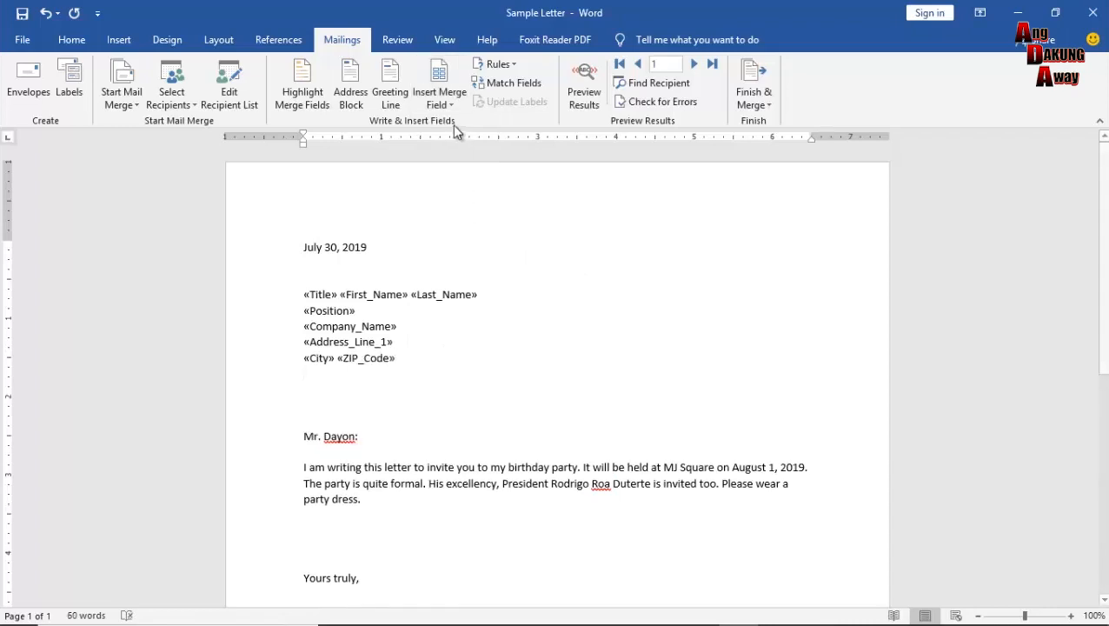
click(448, 103)
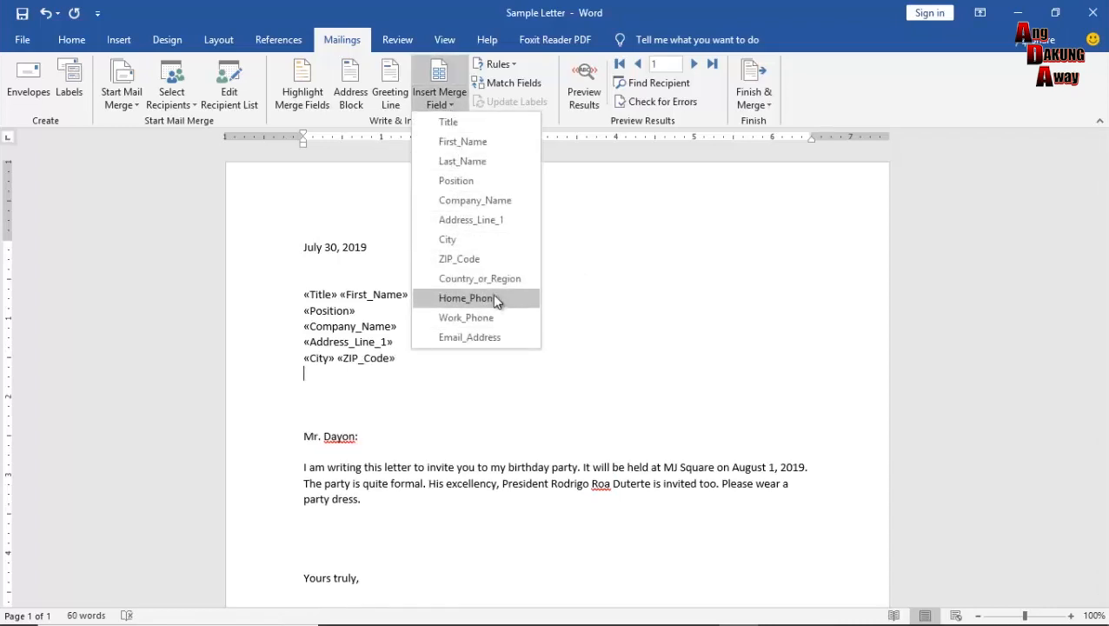
click(497, 284)
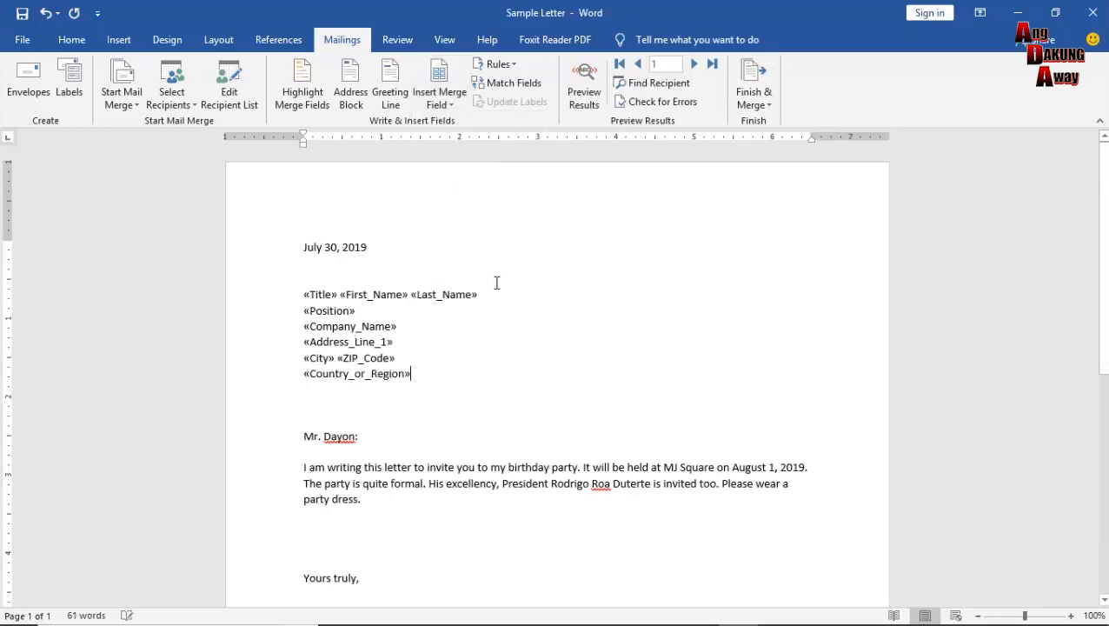
key(Return)
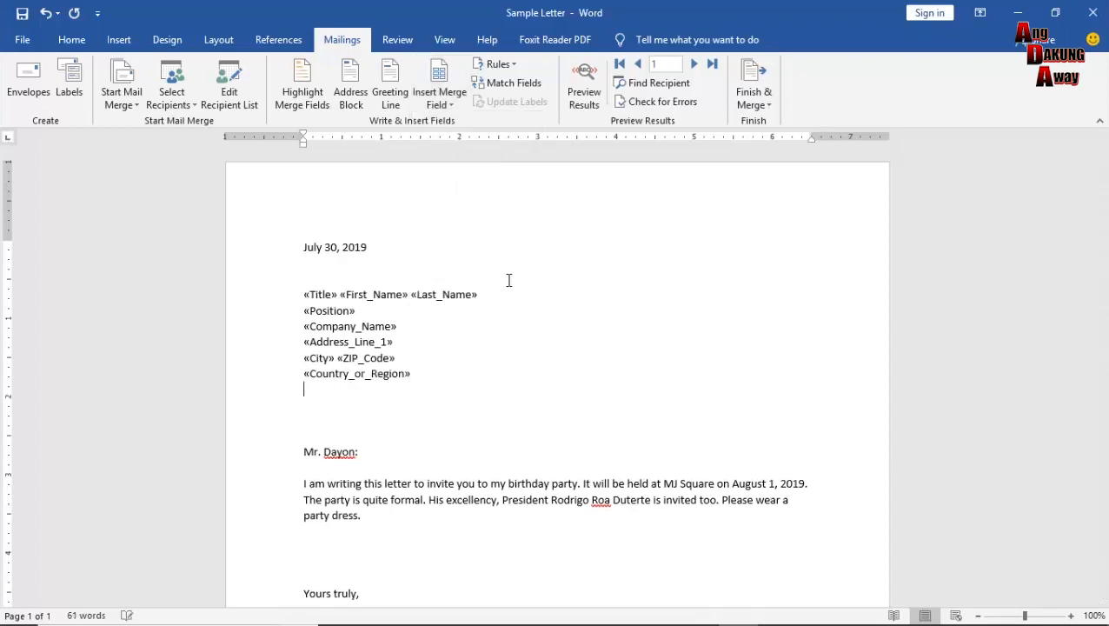
click(440, 104)
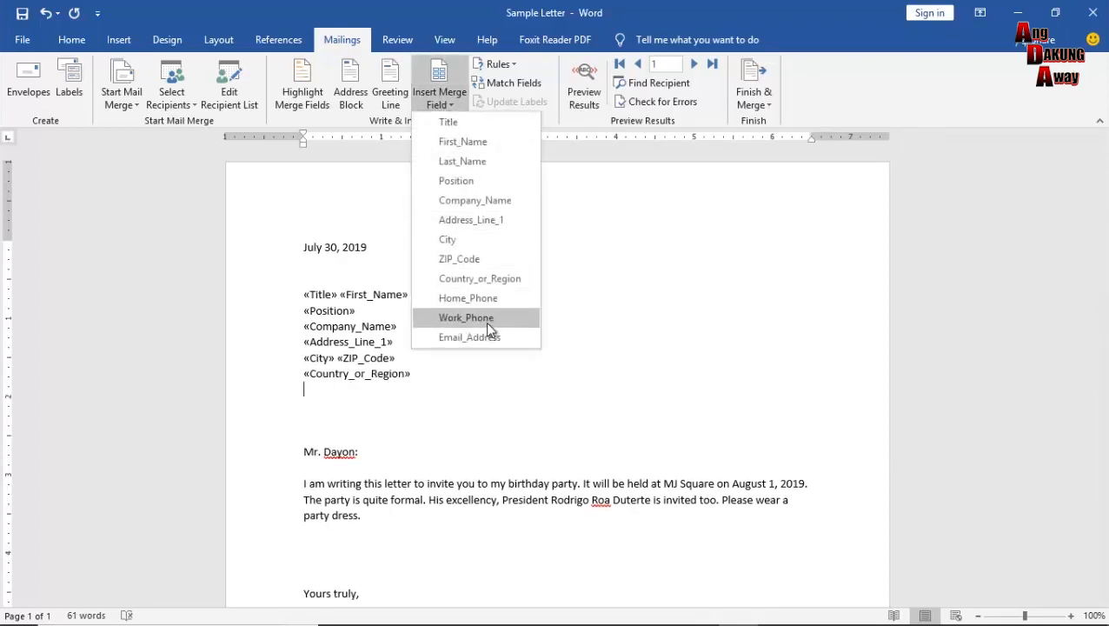
click(499, 305)
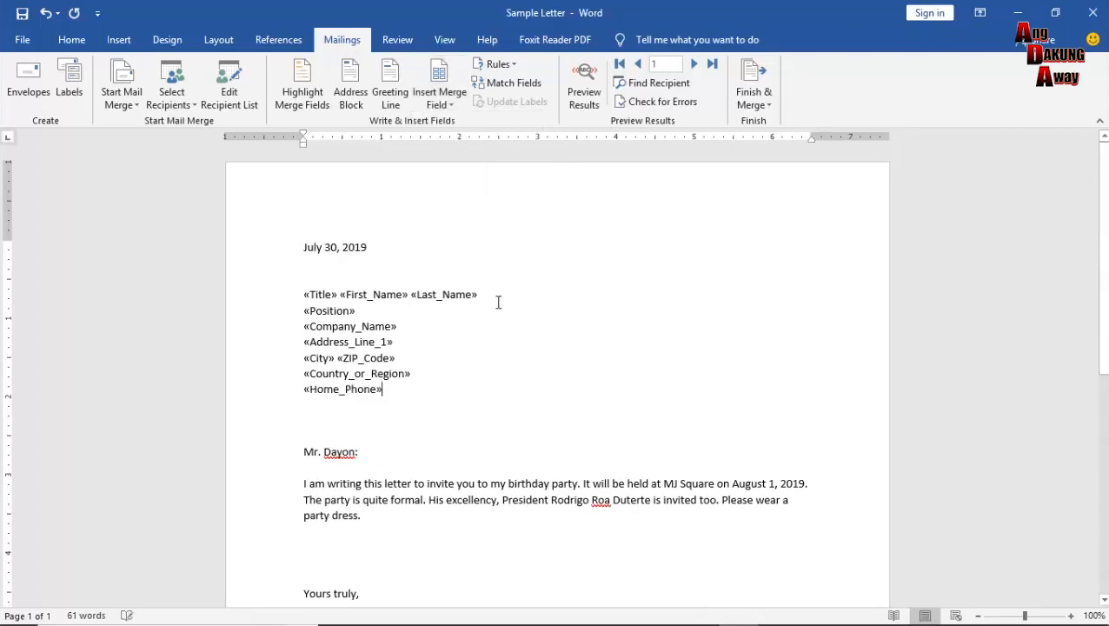
click(445, 104)
Preview merged data for records 1–3, return to record 1, and select the salutation line.
click(591, 94)
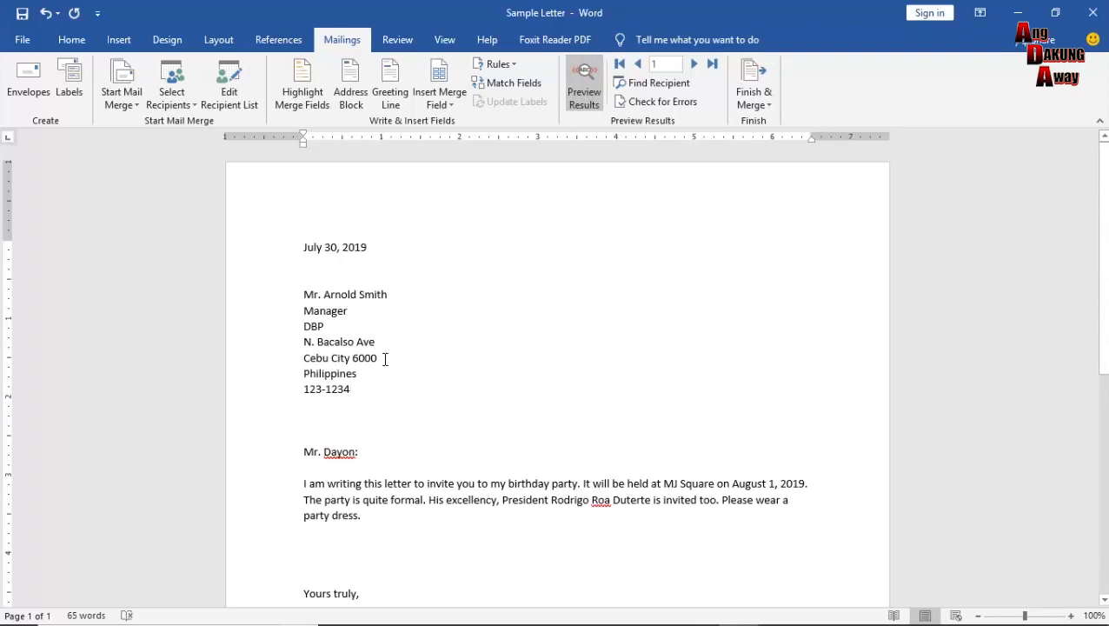
click(692, 66)
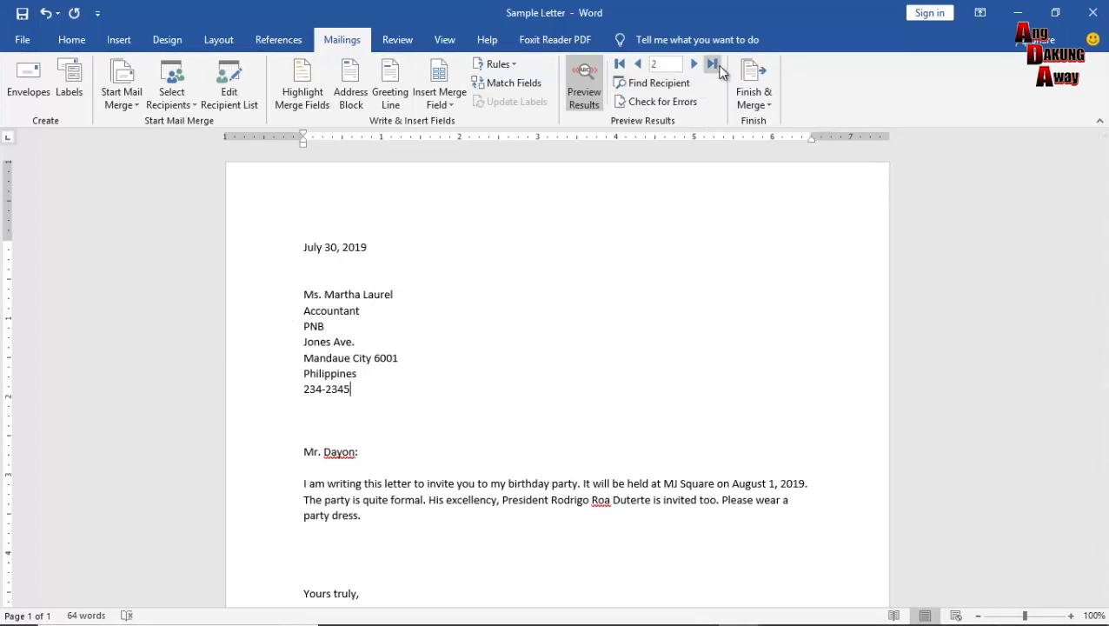
click(694, 64)
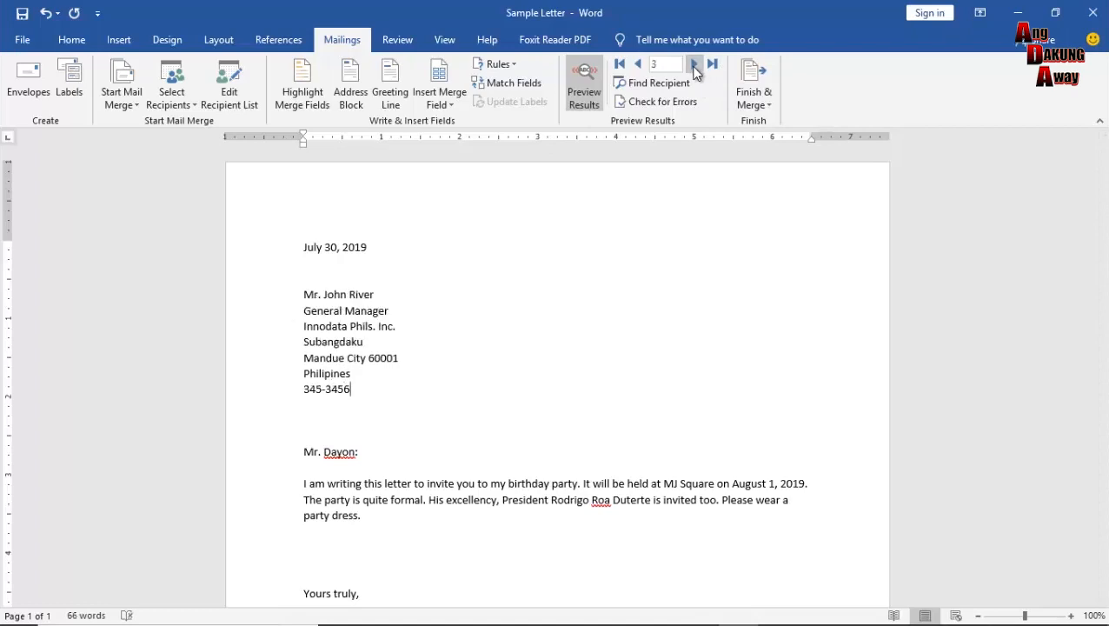
click(638, 65)
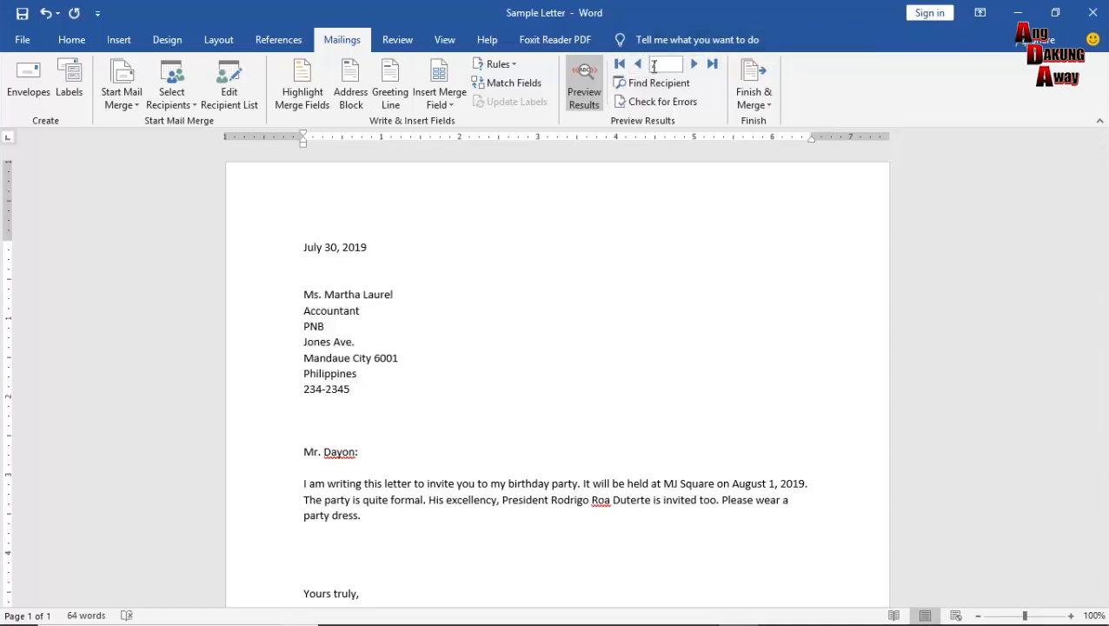
click(640, 66)
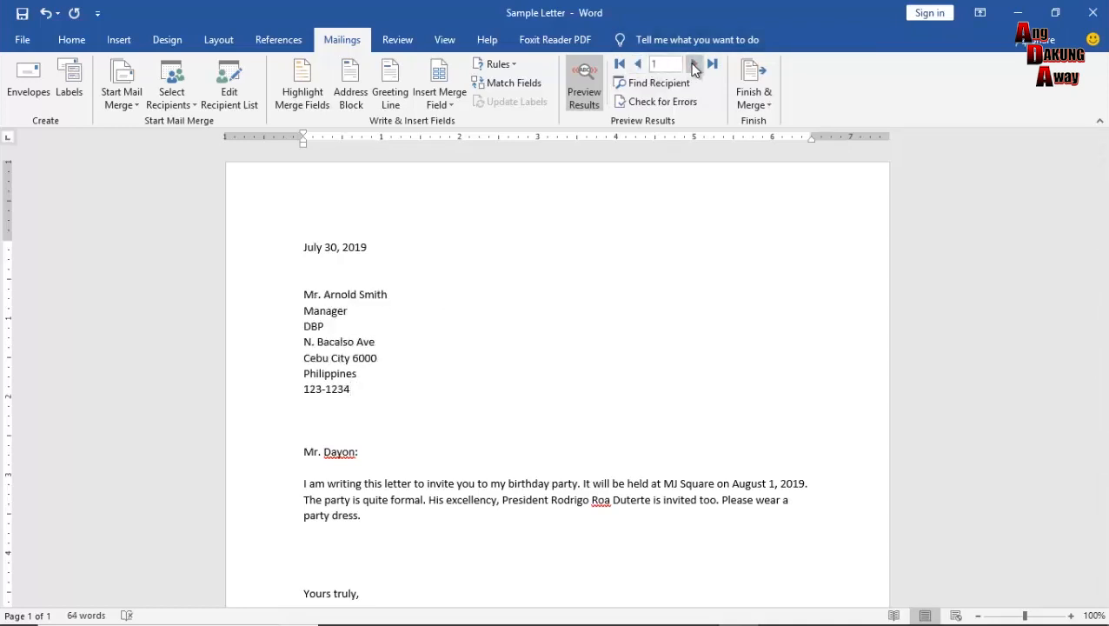
click(695, 67)
click(695, 66)
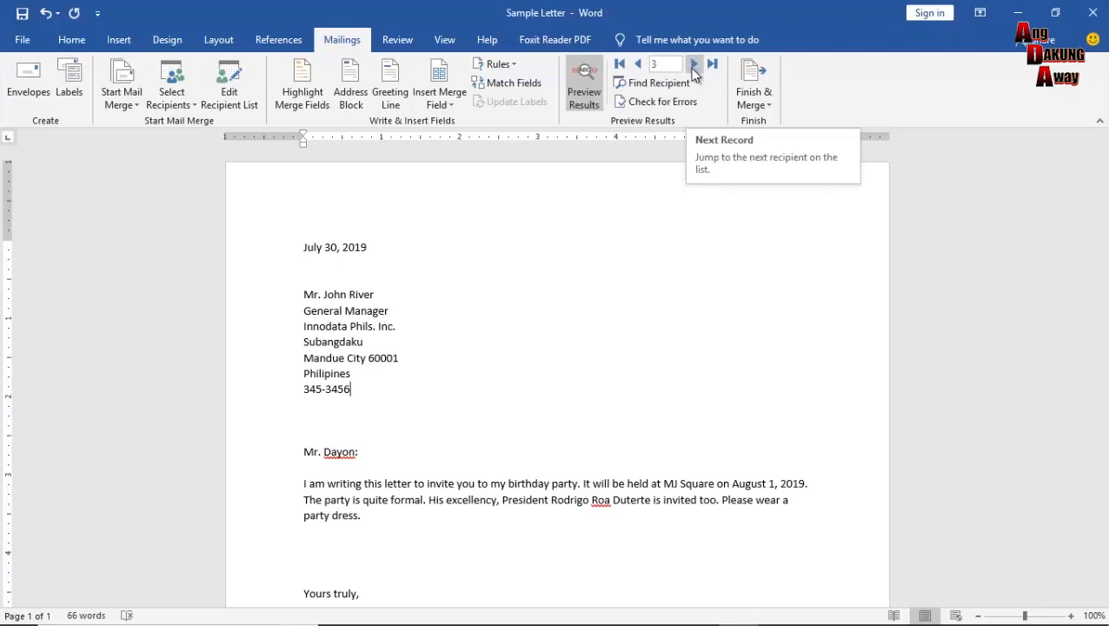
click(640, 64)
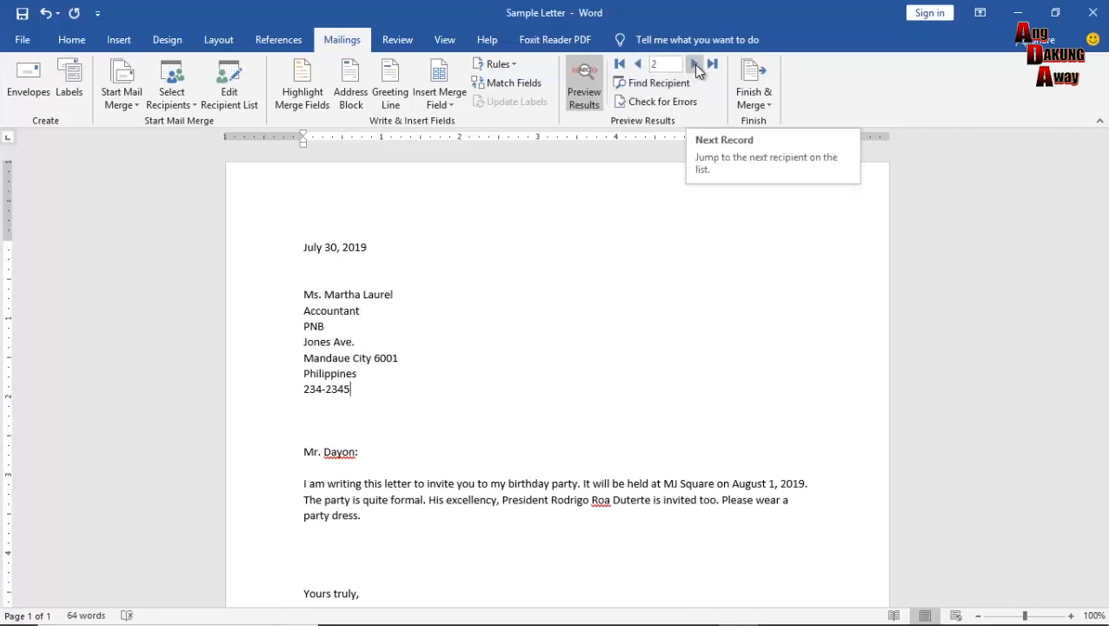
click(640, 67)
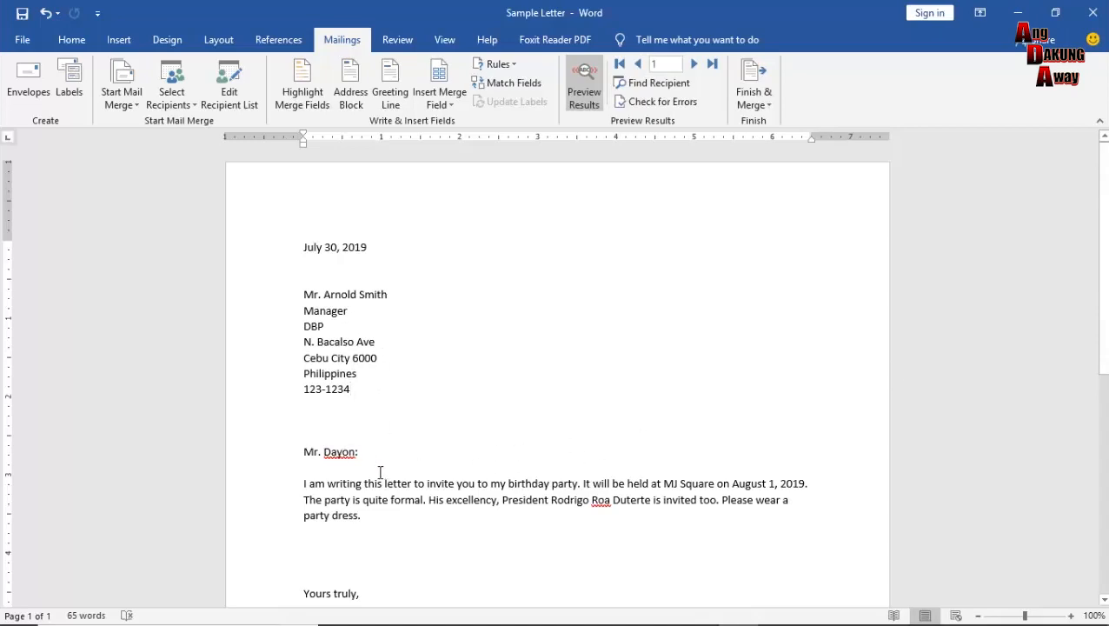
click(323, 451)
Delete the hard-typed salutation, leaving an empty line above the body text.
drag(321, 452, 280, 461)
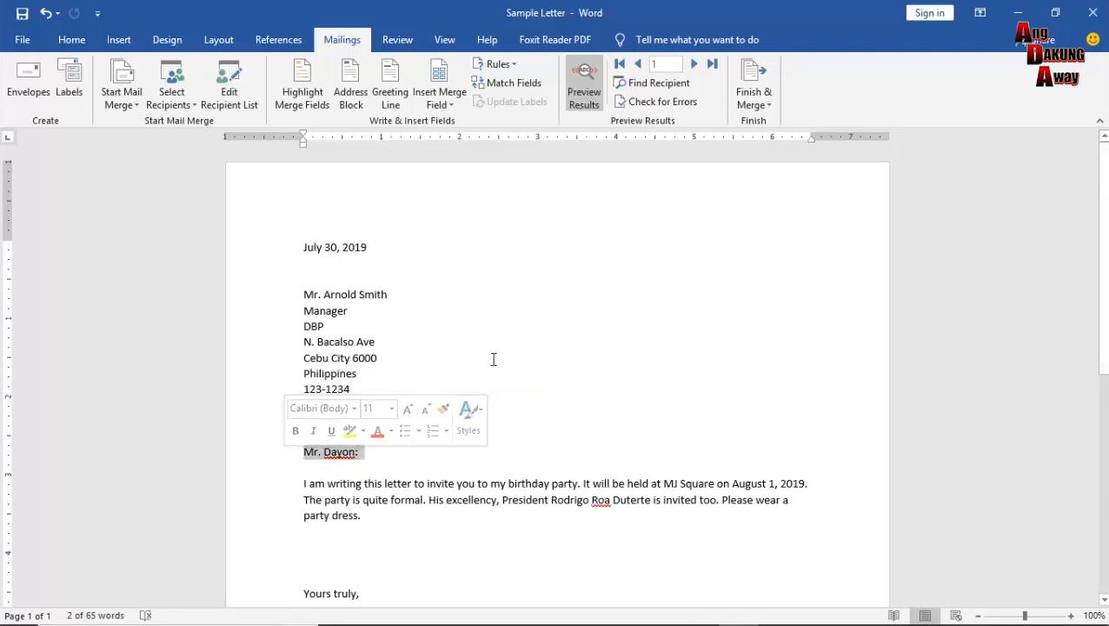
key(Delete)
key(Return)
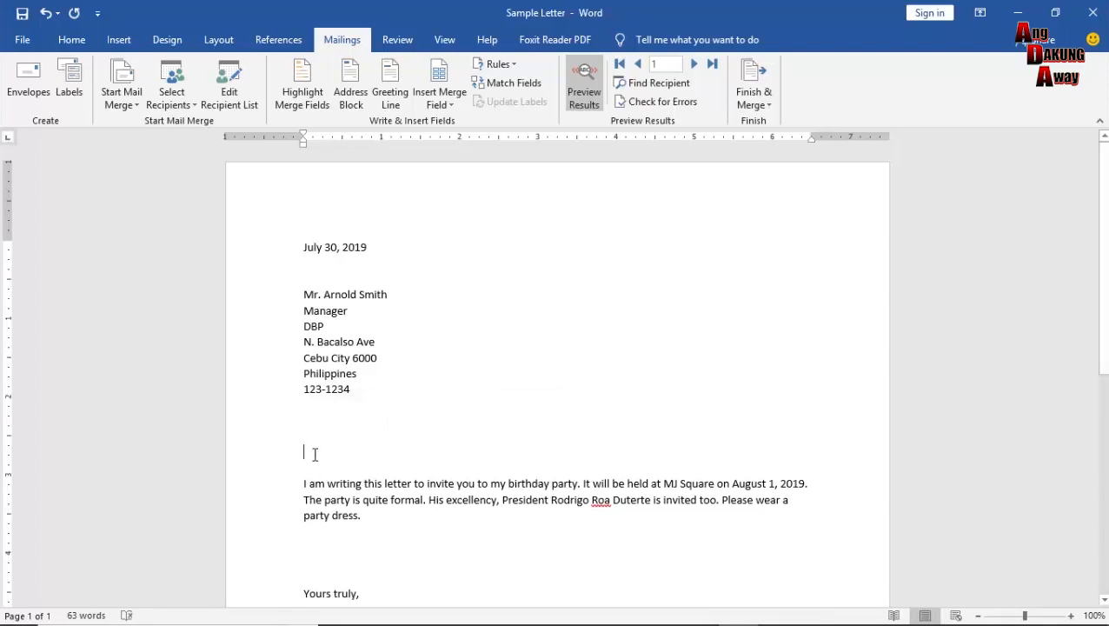
click(453, 105)
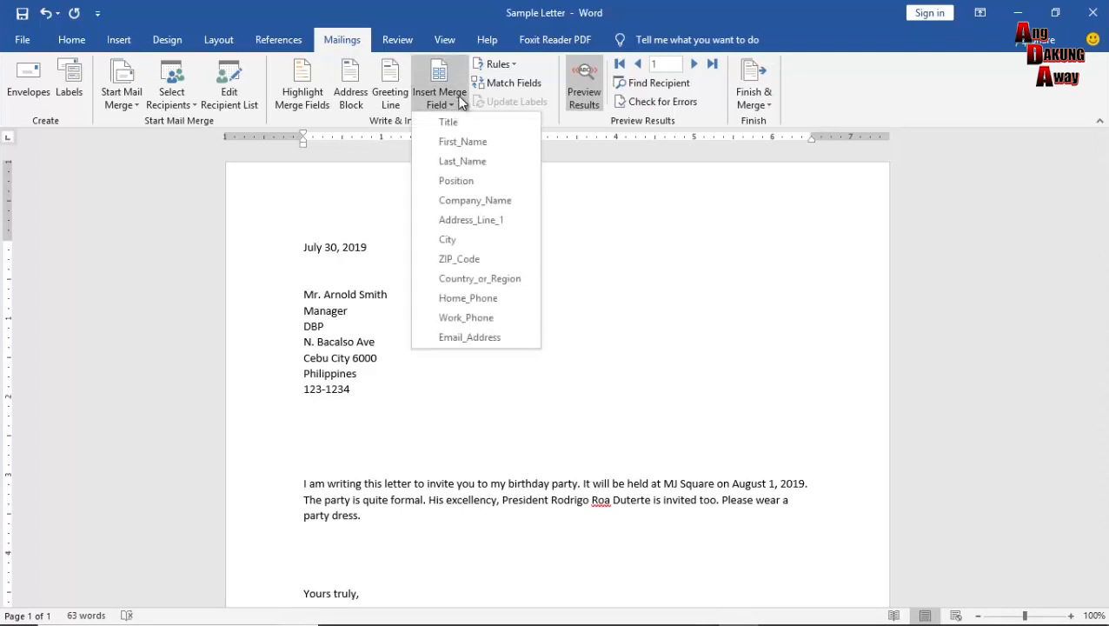
Set the greeting line to 'Dear', Mr. Randall format, comma, and 'Dear Sir or Madam,' for invalid names.
click(459, 101)
click(396, 98)
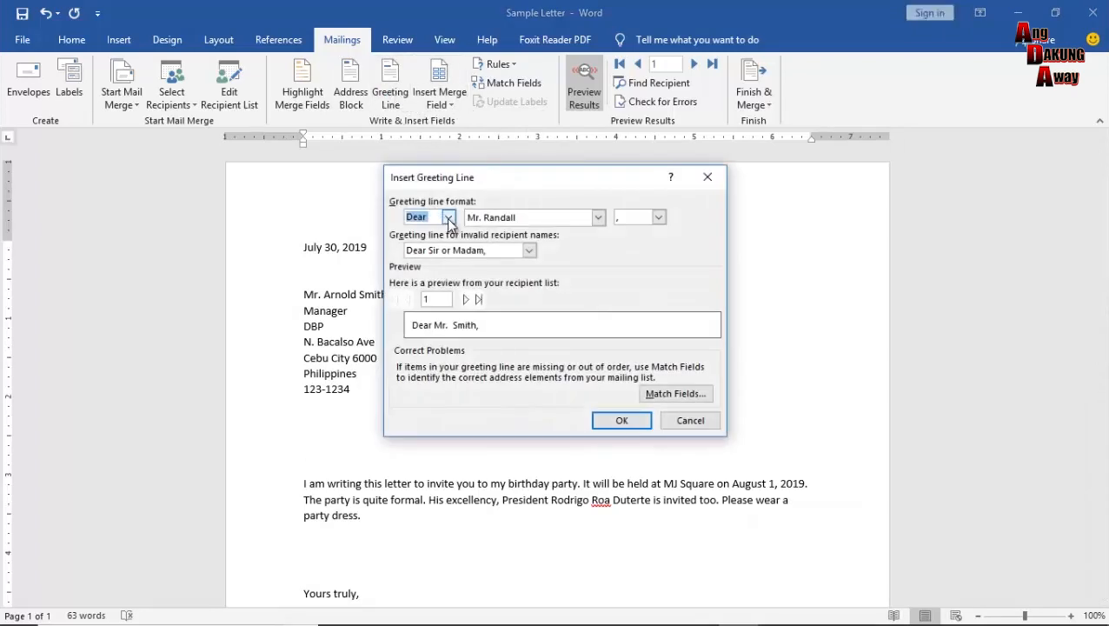
click(448, 218)
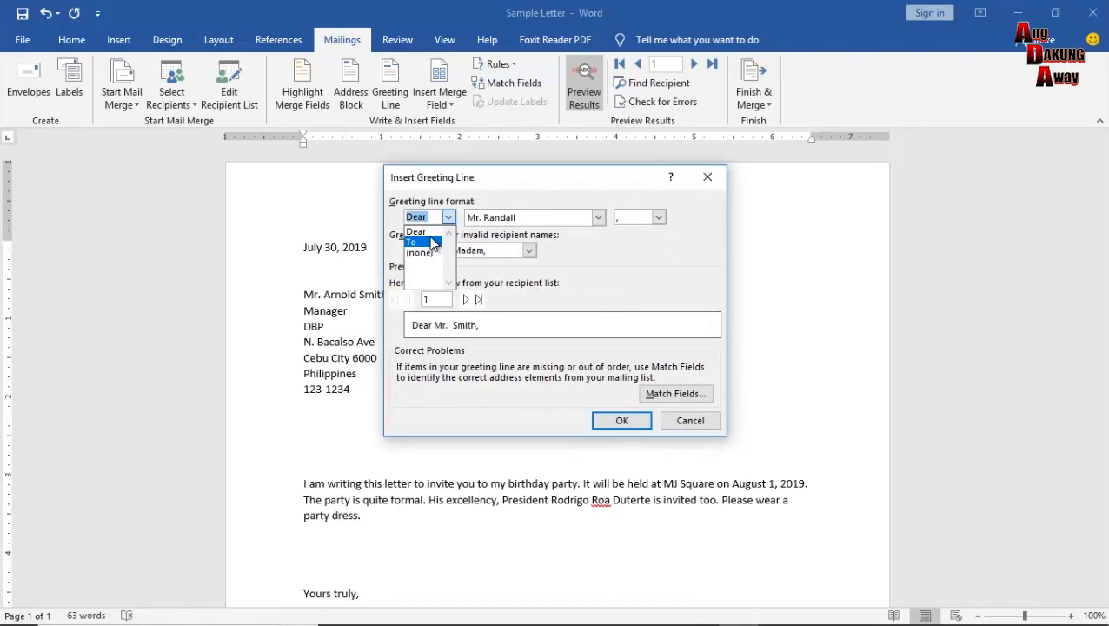
click(450, 214)
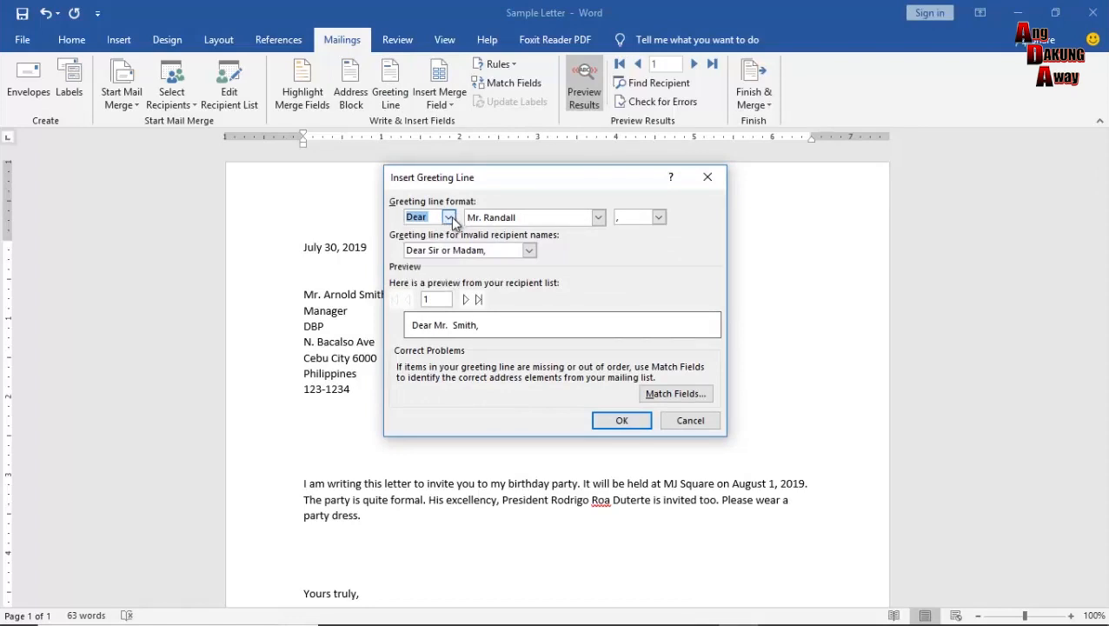
click(598, 218)
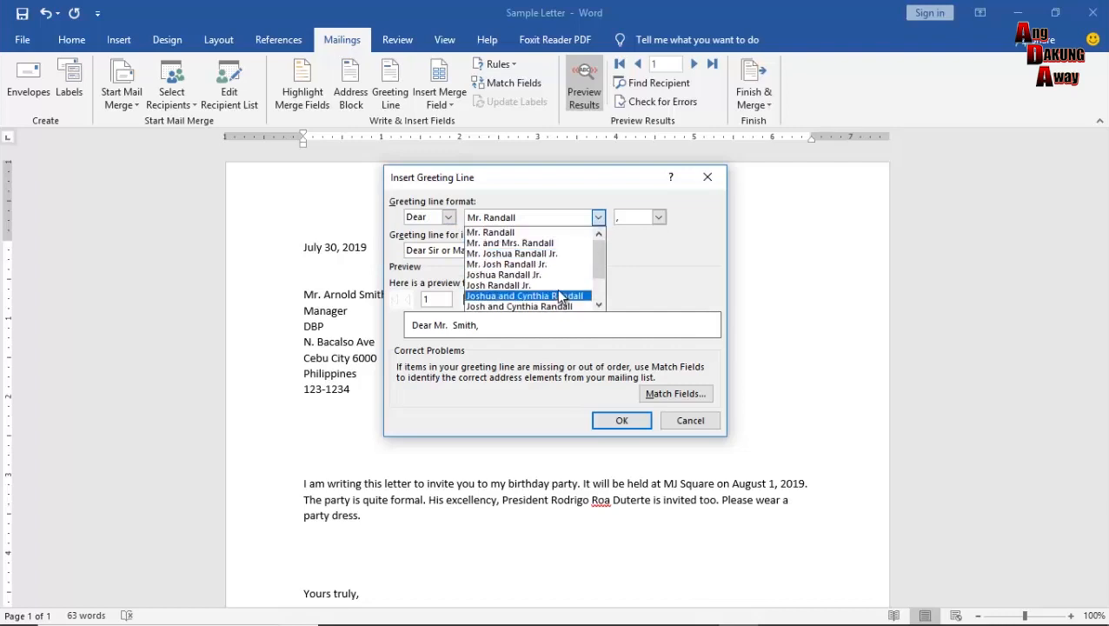
click(537, 233)
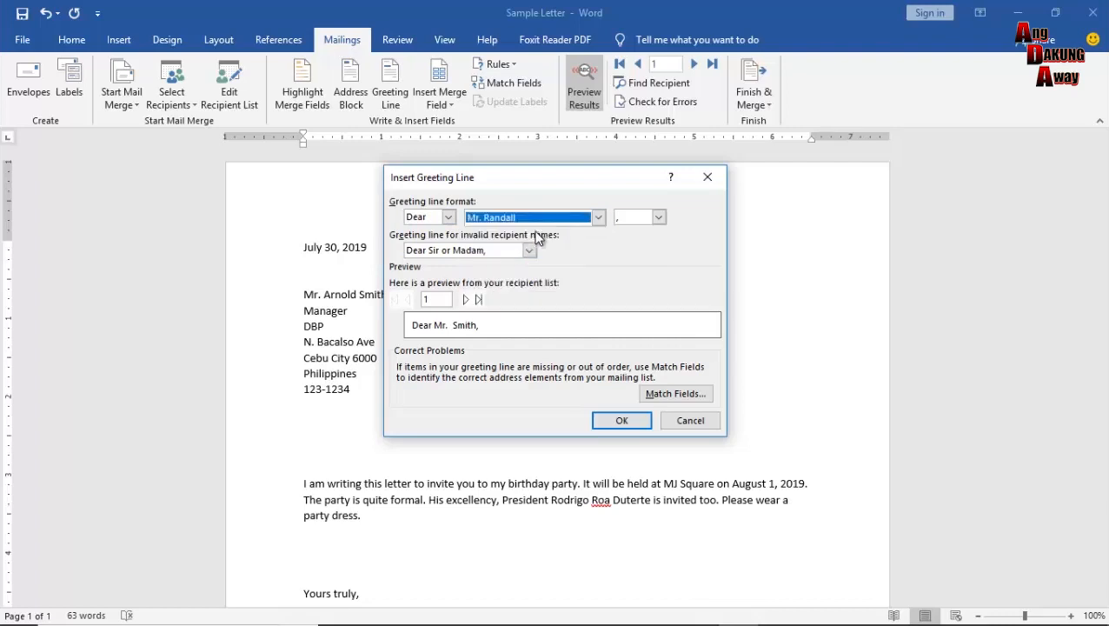
click(659, 222)
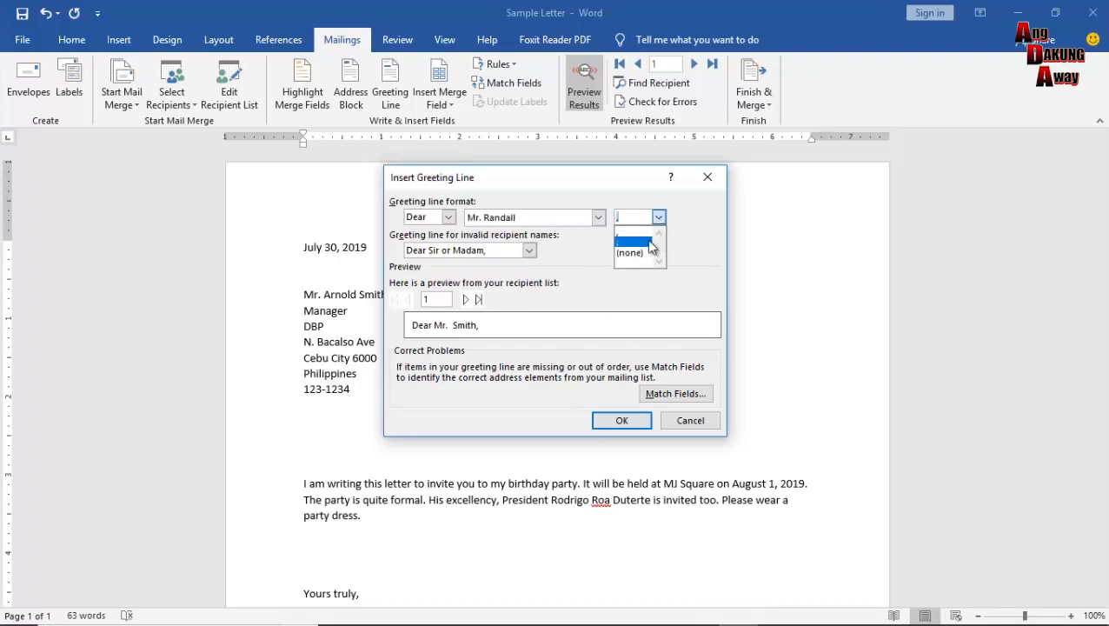
click(661, 214)
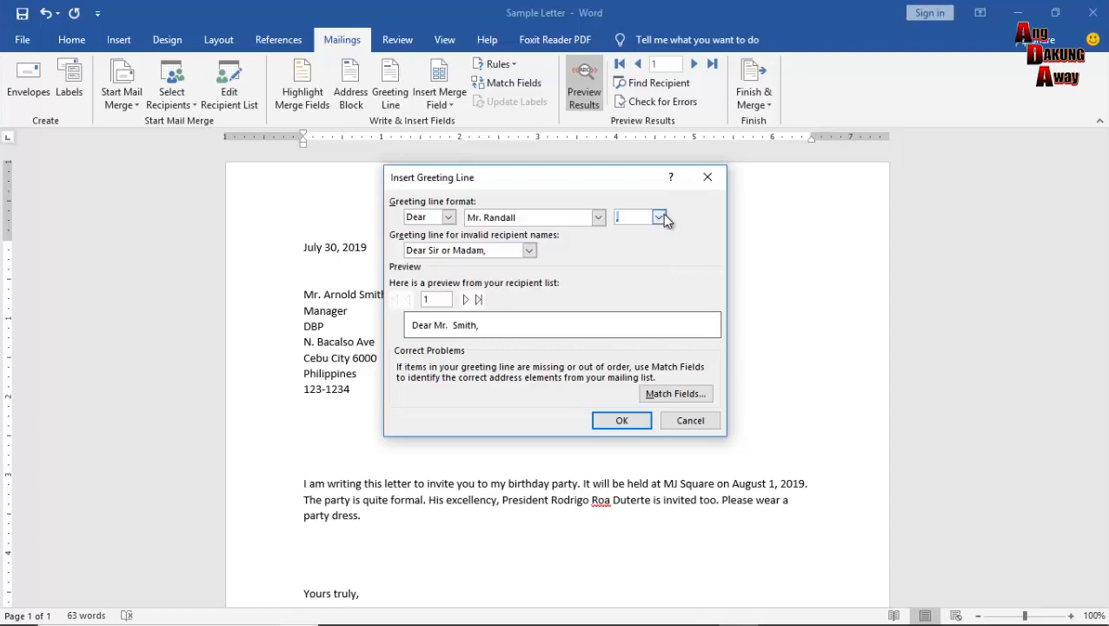
click(529, 251)
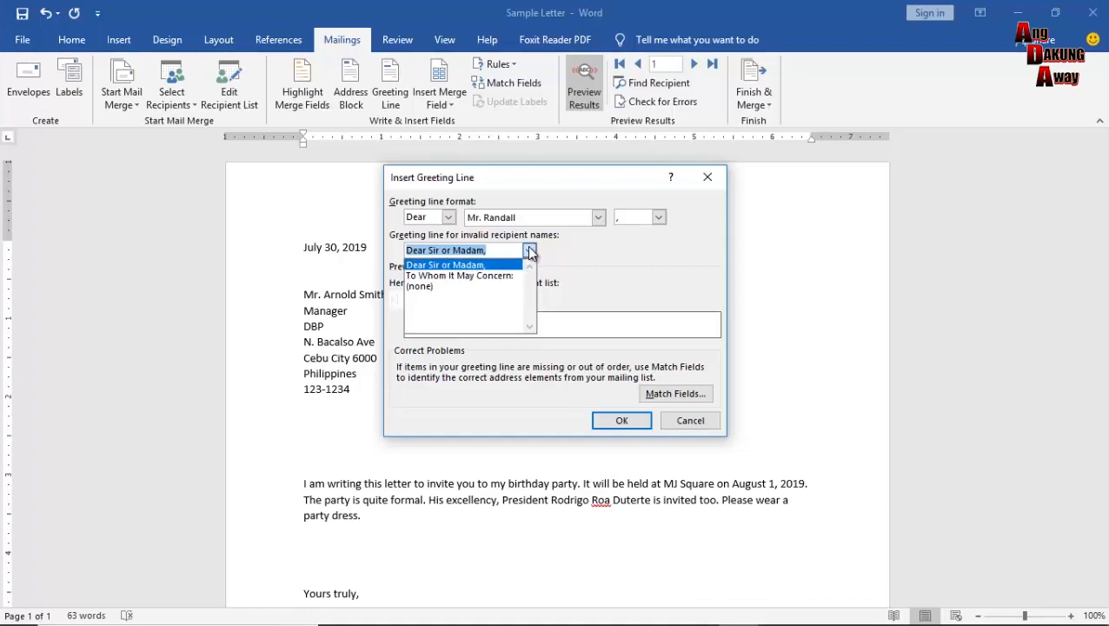
click(524, 264)
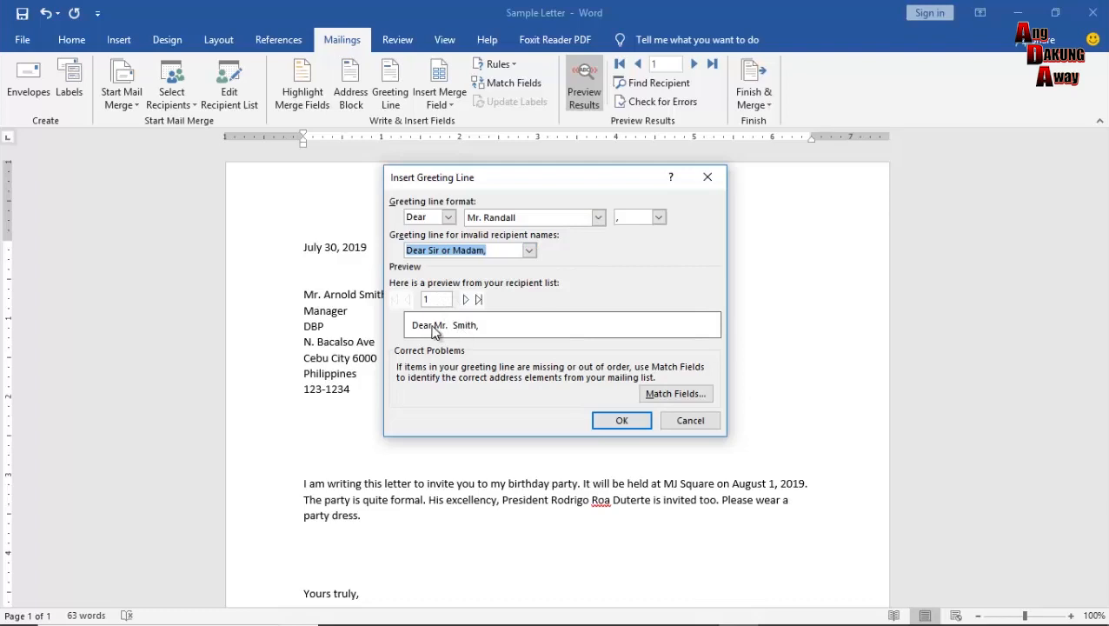
Preview the greeting for recipients 2 and 3, then step back to the first.
click(465, 299)
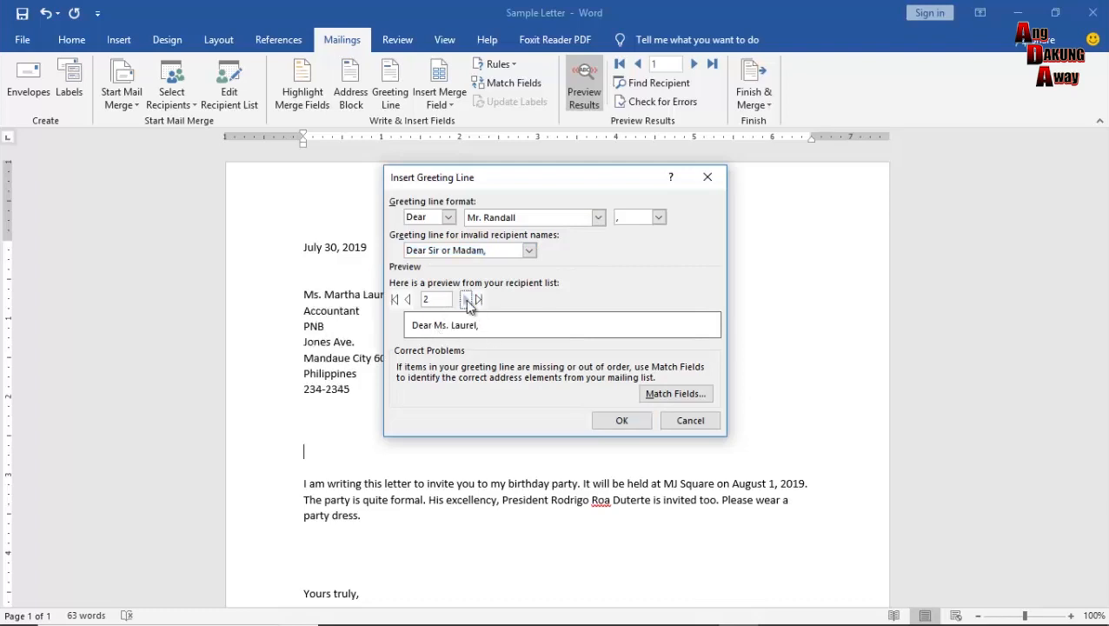
click(465, 299)
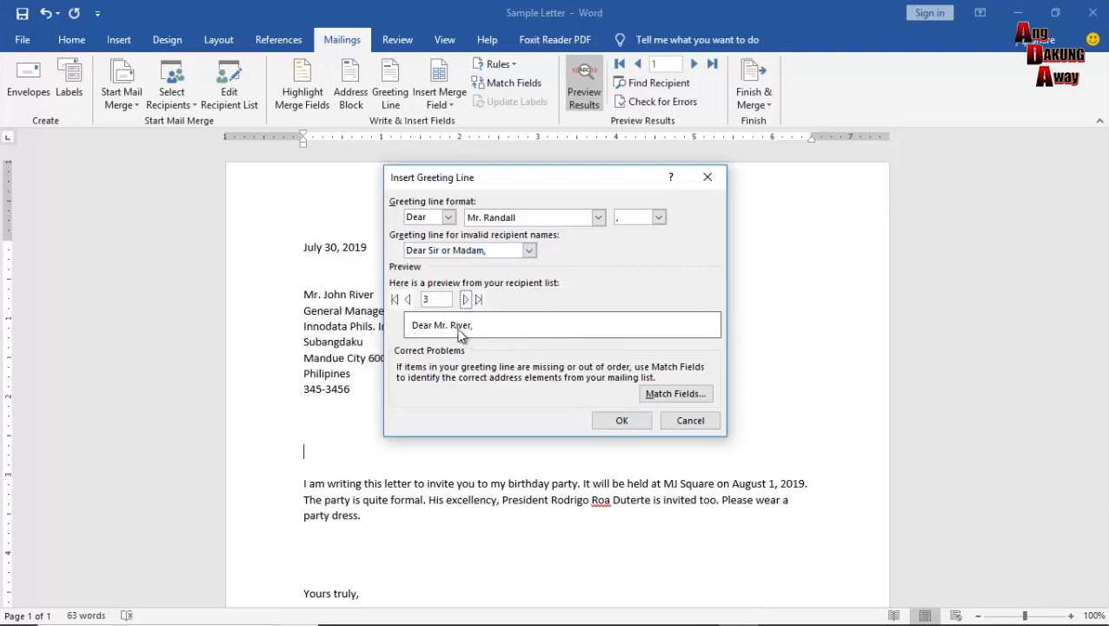
click(408, 300)
click(407, 300)
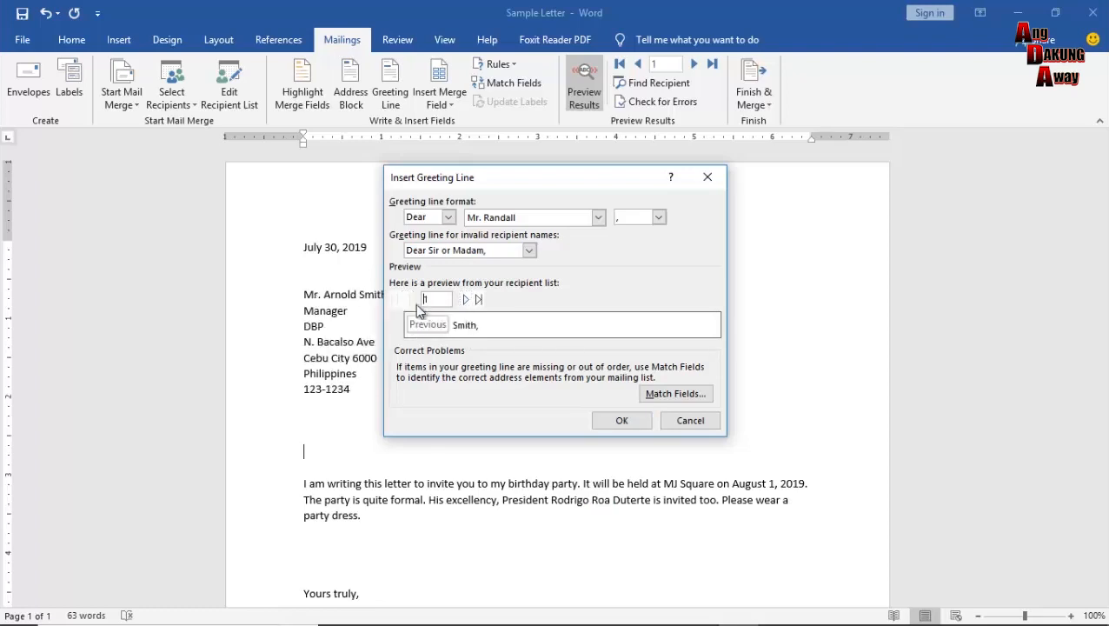
Insert the «GreetingLine» field above the body and switch the letter back to field codes.
click(622, 421)
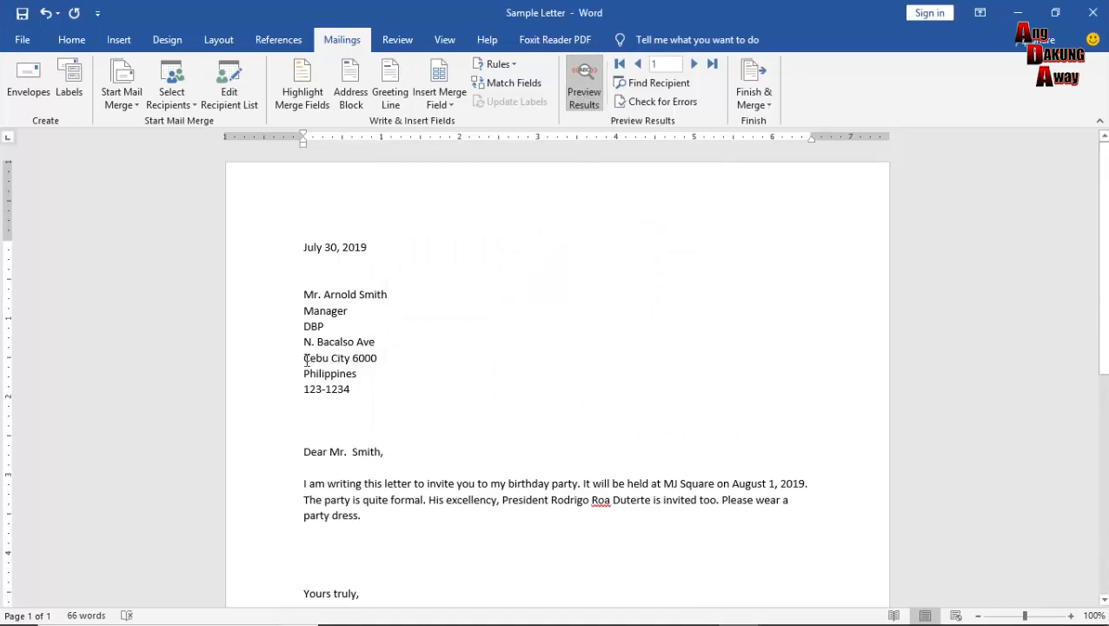
click(591, 98)
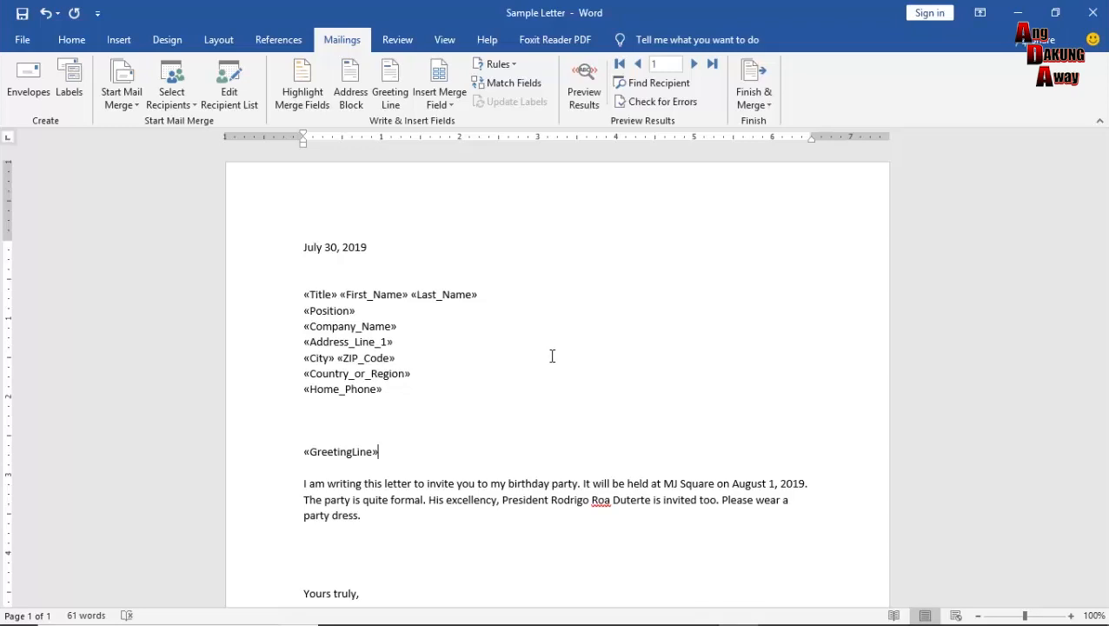
Merge all records to the printer via Finish & Merge > Print Documents.
click(762, 104)
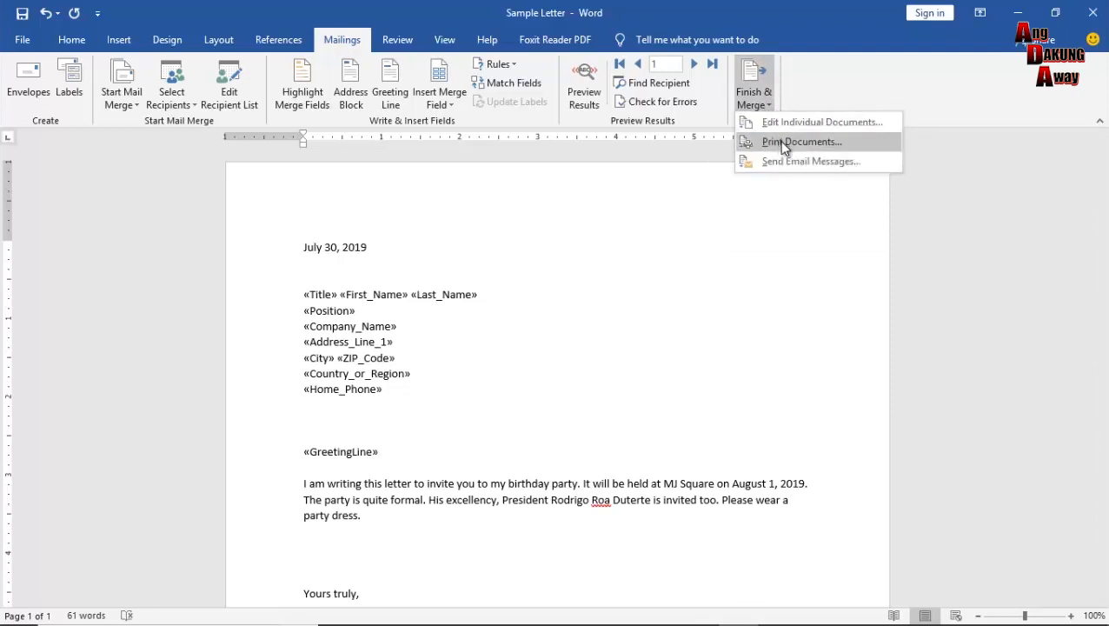
click(779, 141)
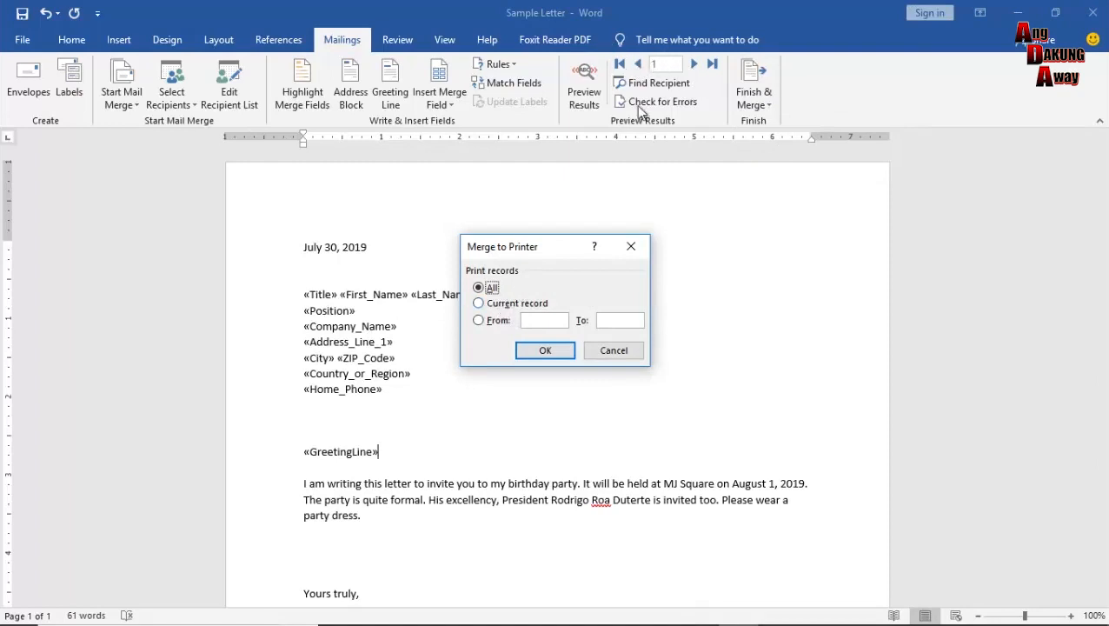
click(514, 303)
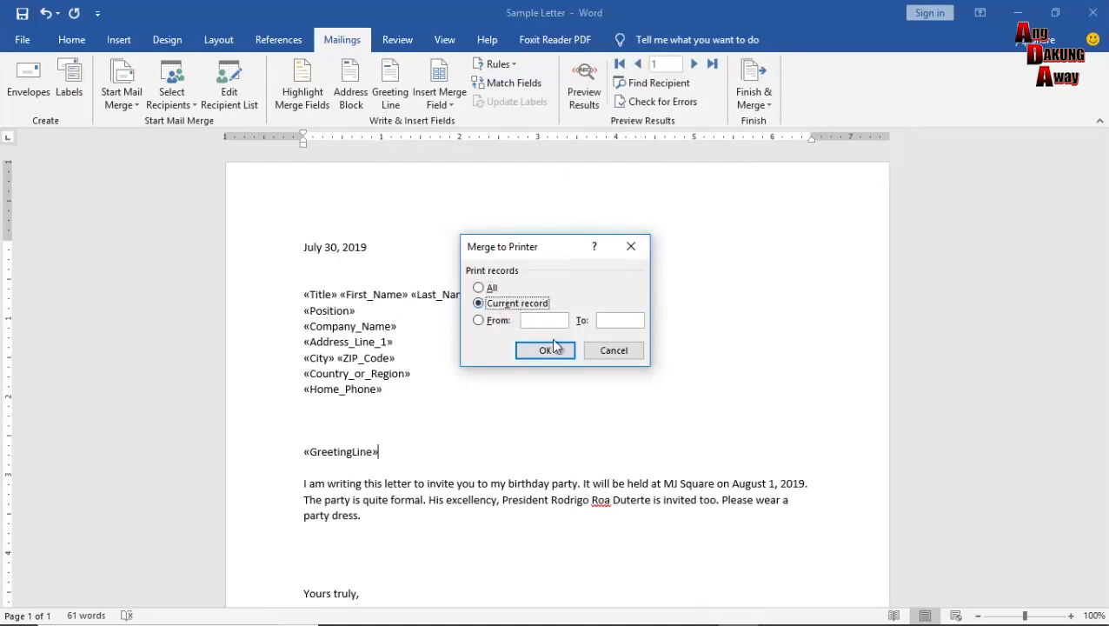
click(492, 289)
click(528, 319)
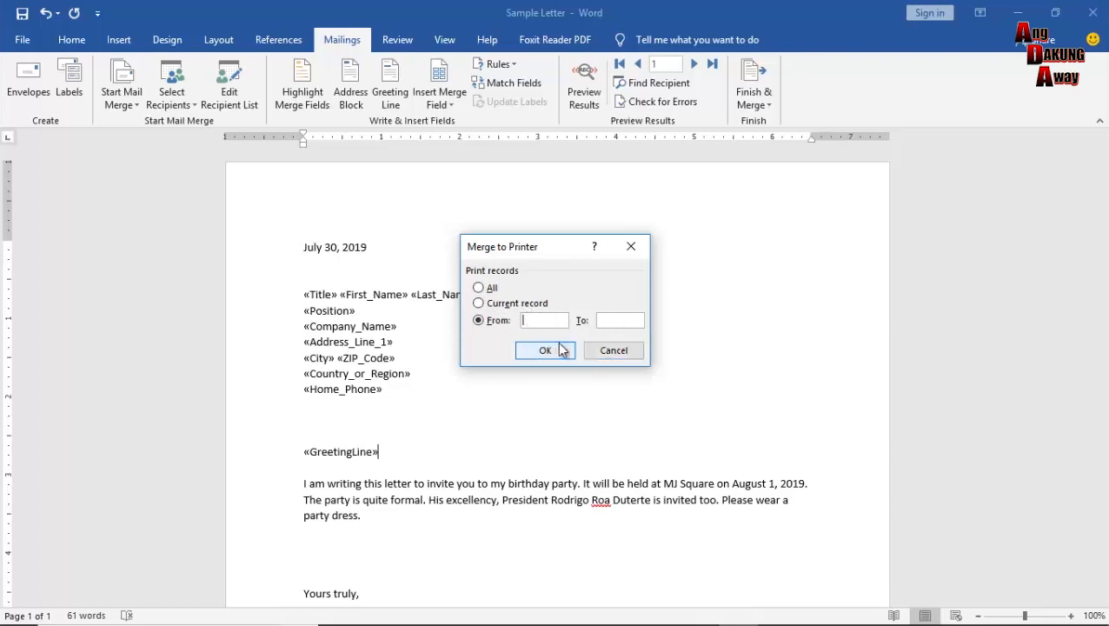
click(481, 288)
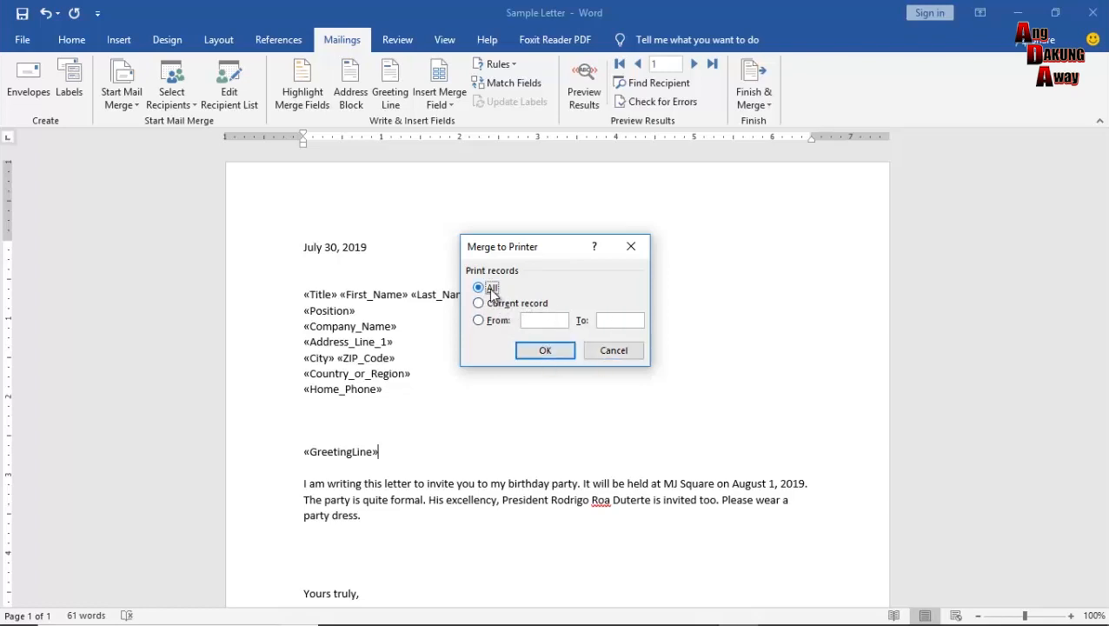
click(545, 351)
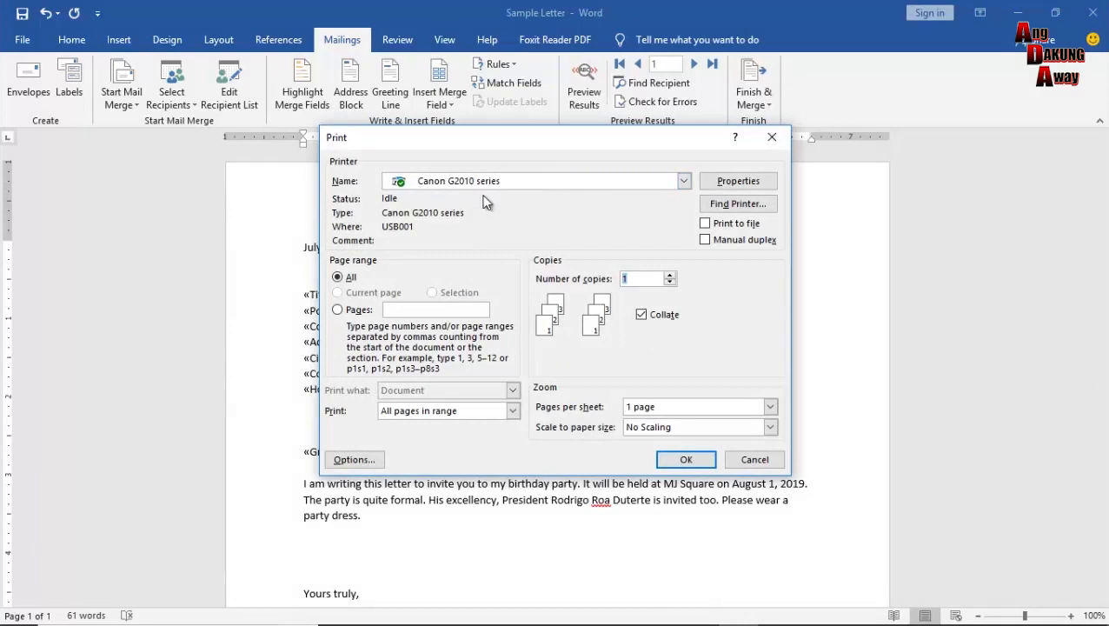
click(684, 182)
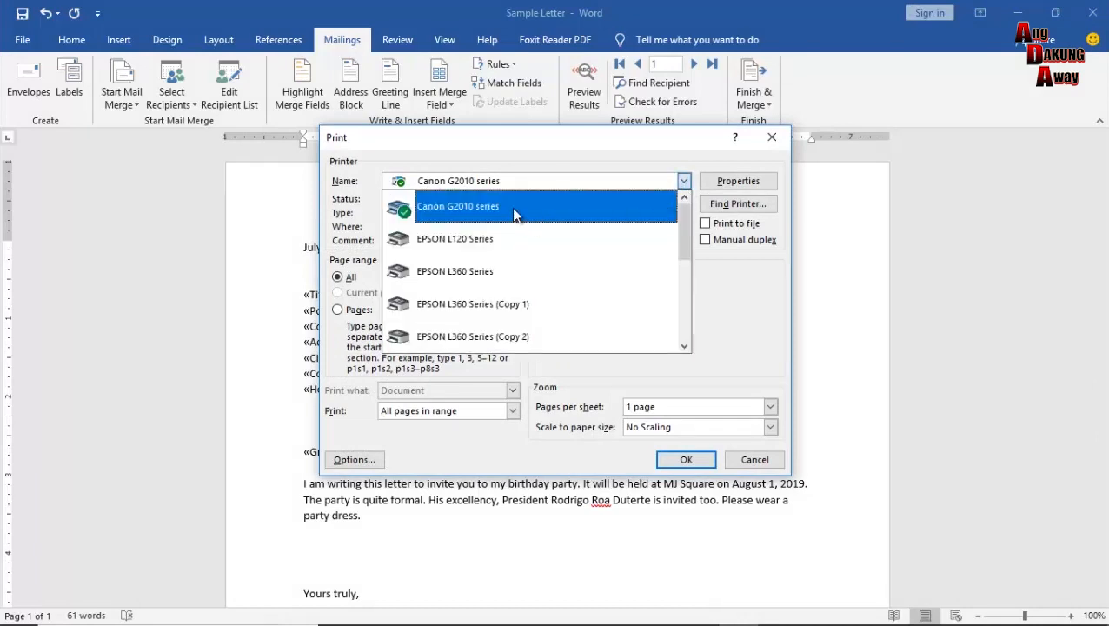
click(682, 181)
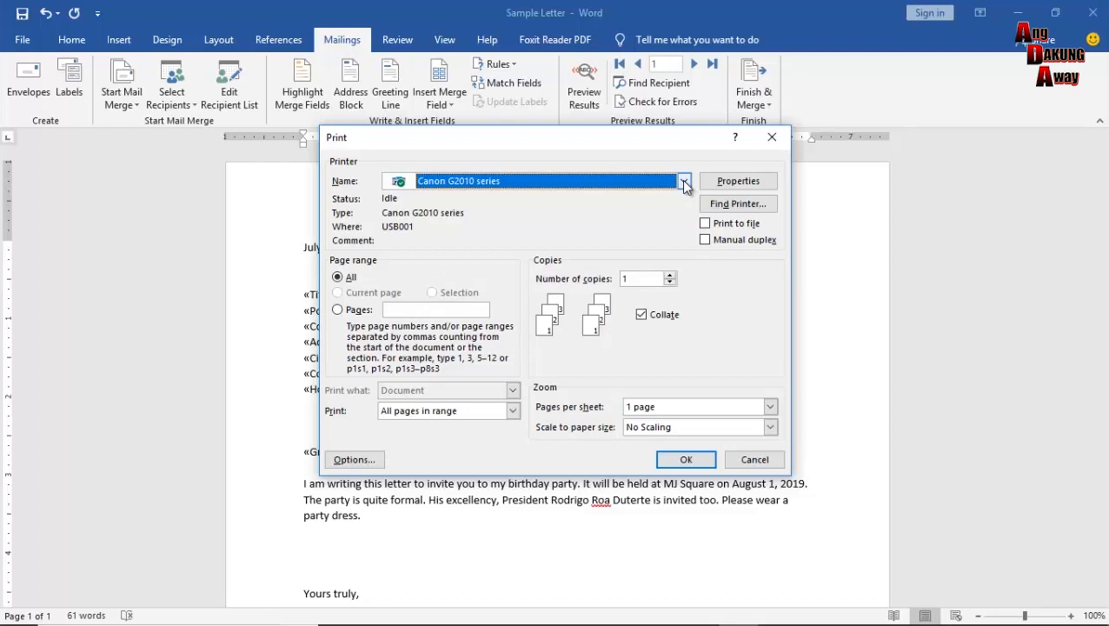
click(684, 182)
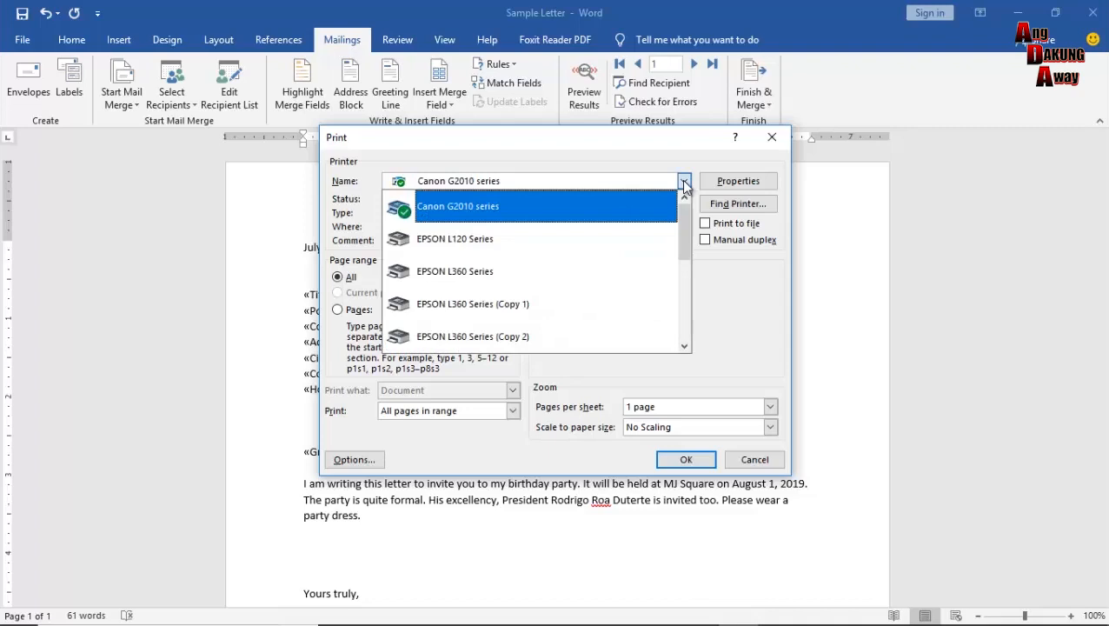
click(684, 185)
click(684, 183)
click(685, 183)
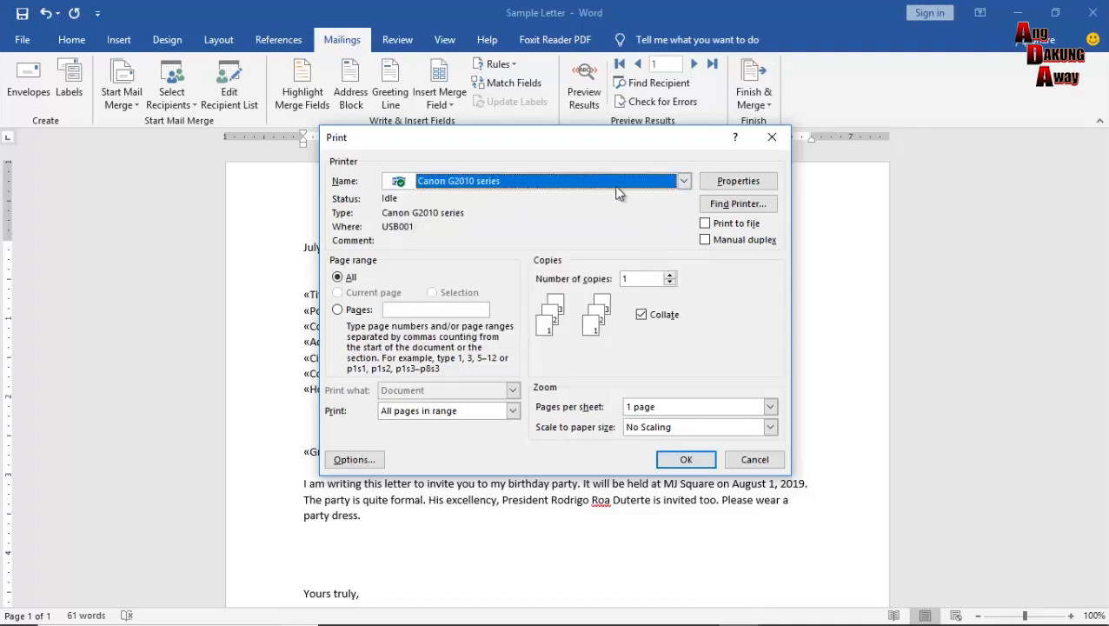
click(684, 184)
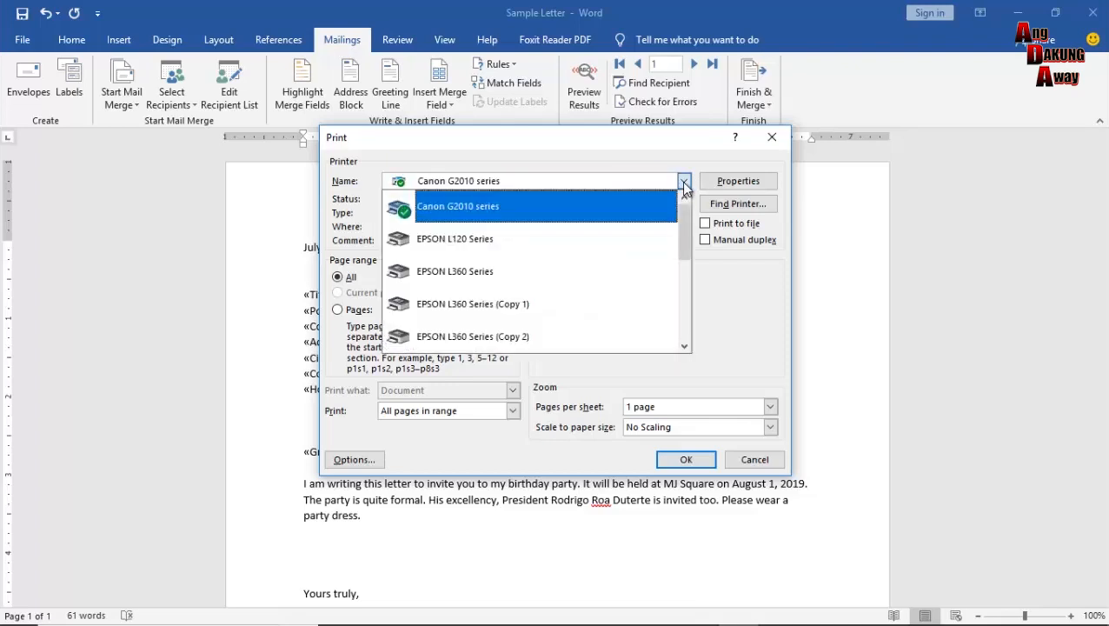
click(684, 183)
click(684, 183)
click(583, 209)
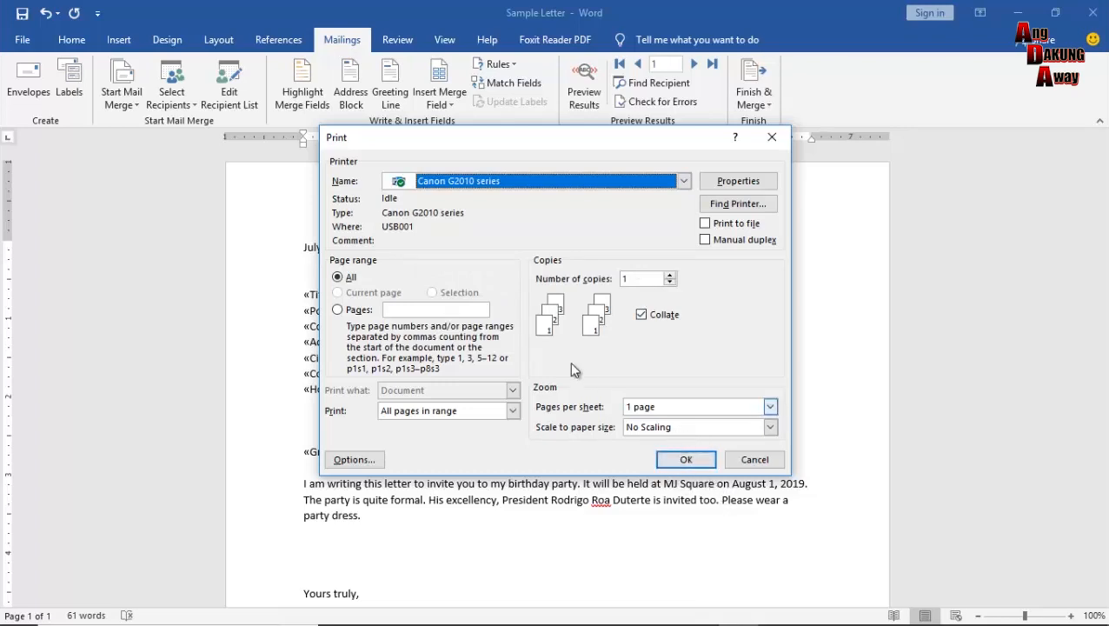
click(356, 310)
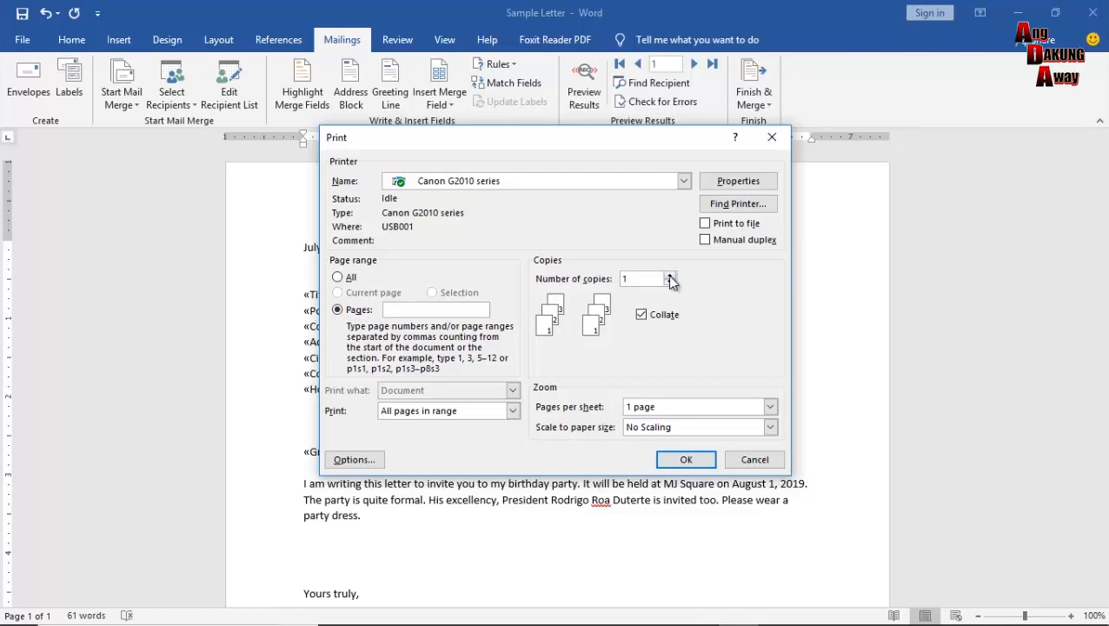
click(338, 277)
click(669, 274)
click(668, 275)
click(669, 283)
click(360, 315)
click(340, 278)
drag(470, 136, 678, 127)
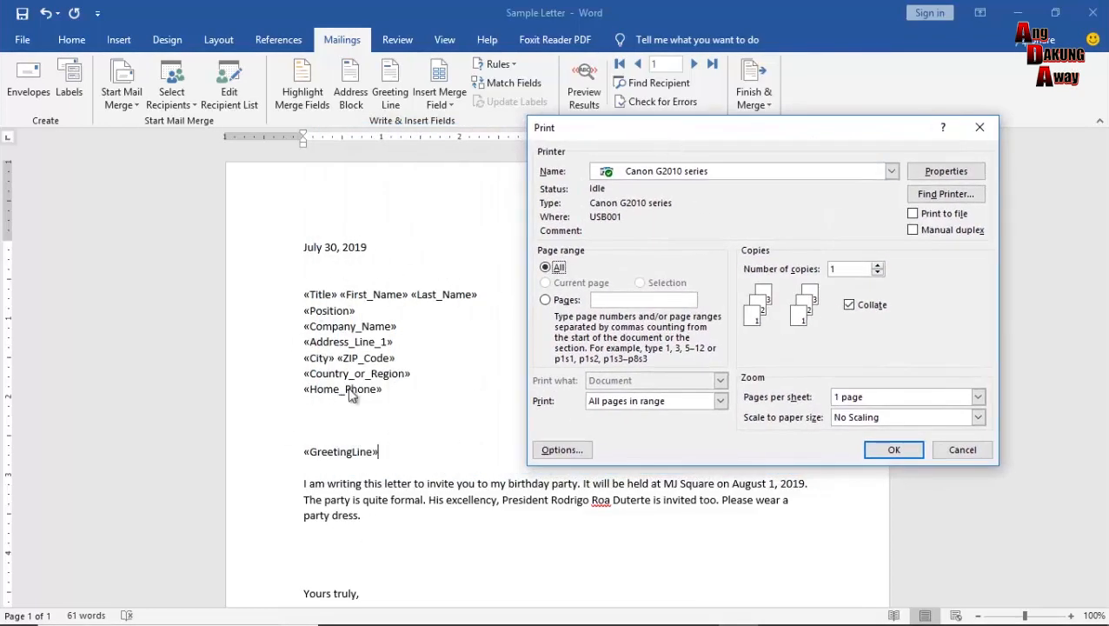
drag(611, 135, 428, 178)
Print the merged Sample Letter to the Canon G2010 series and close its offline status notice.
click(709, 492)
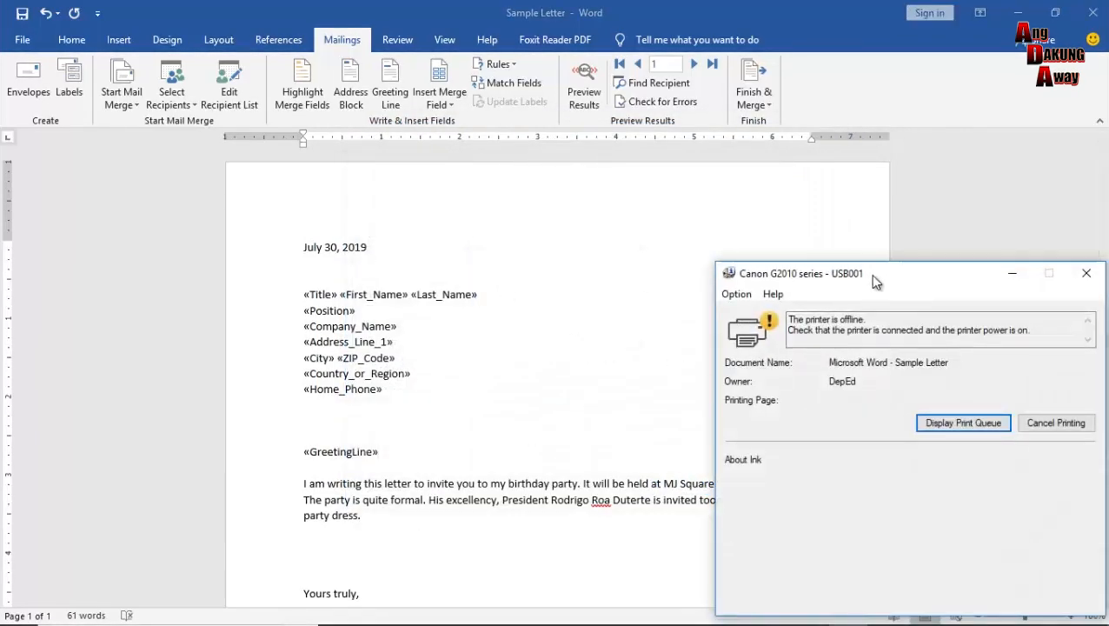
drag(870, 273, 581, 226)
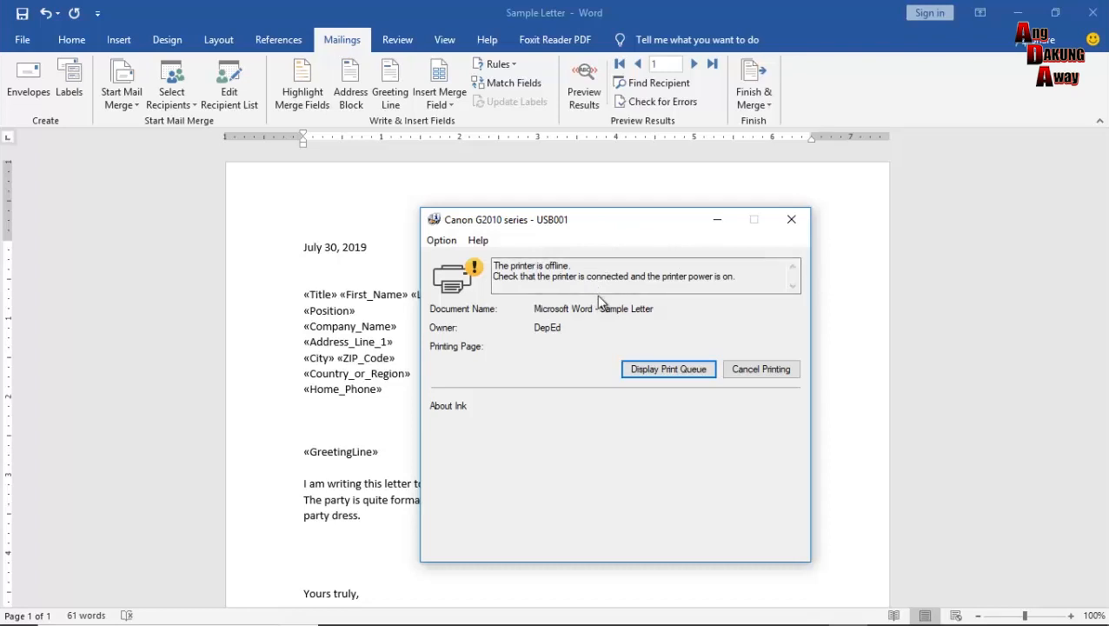
drag(588, 222, 828, 252)
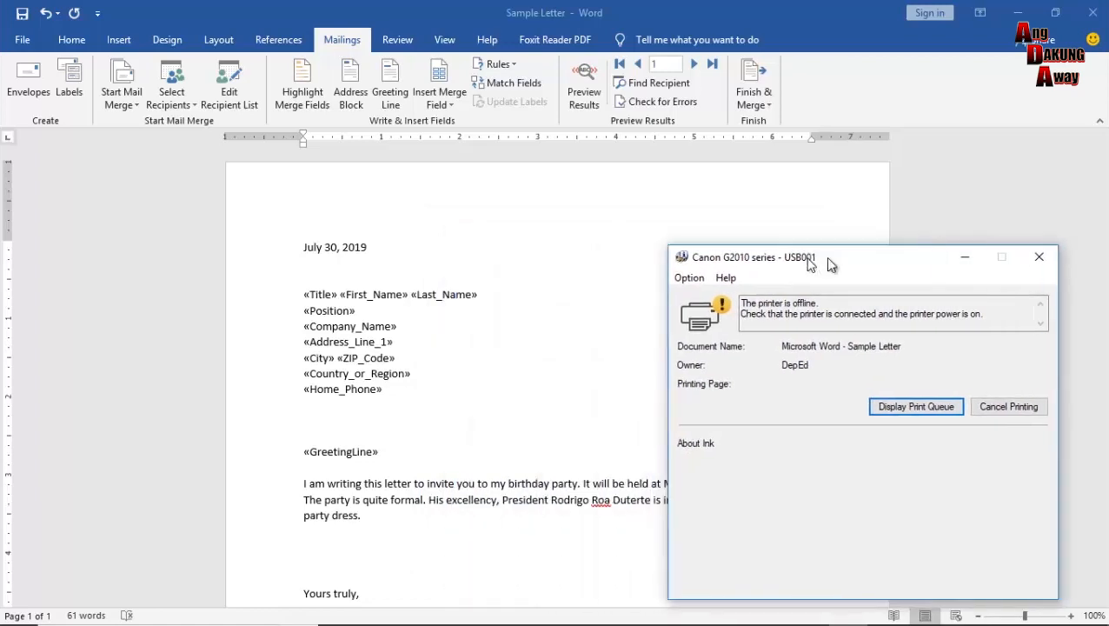
click(1031, 244)
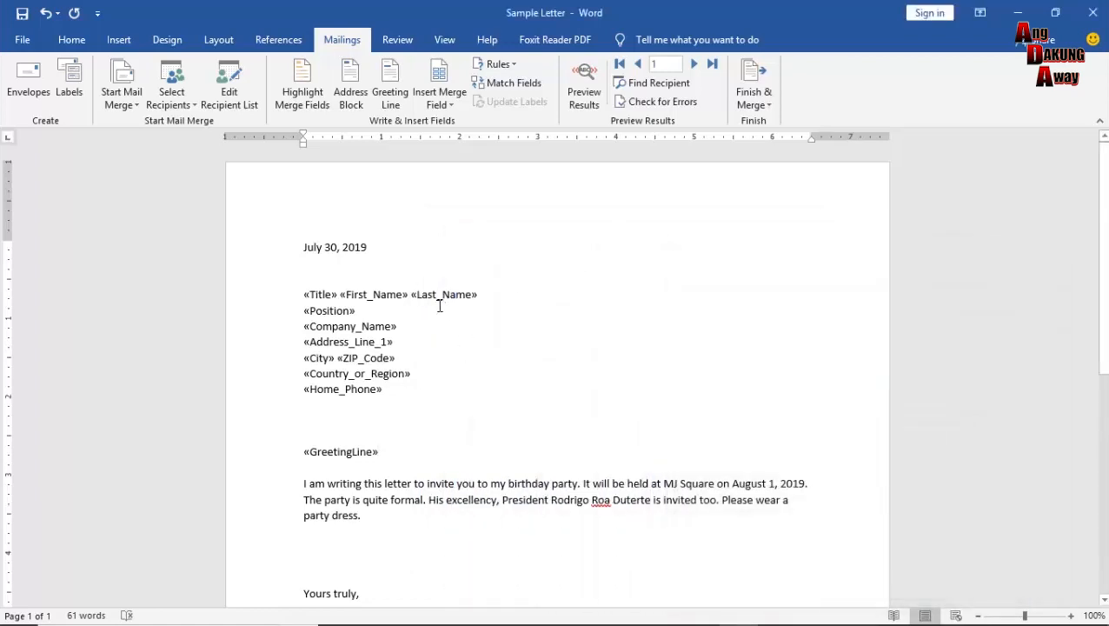